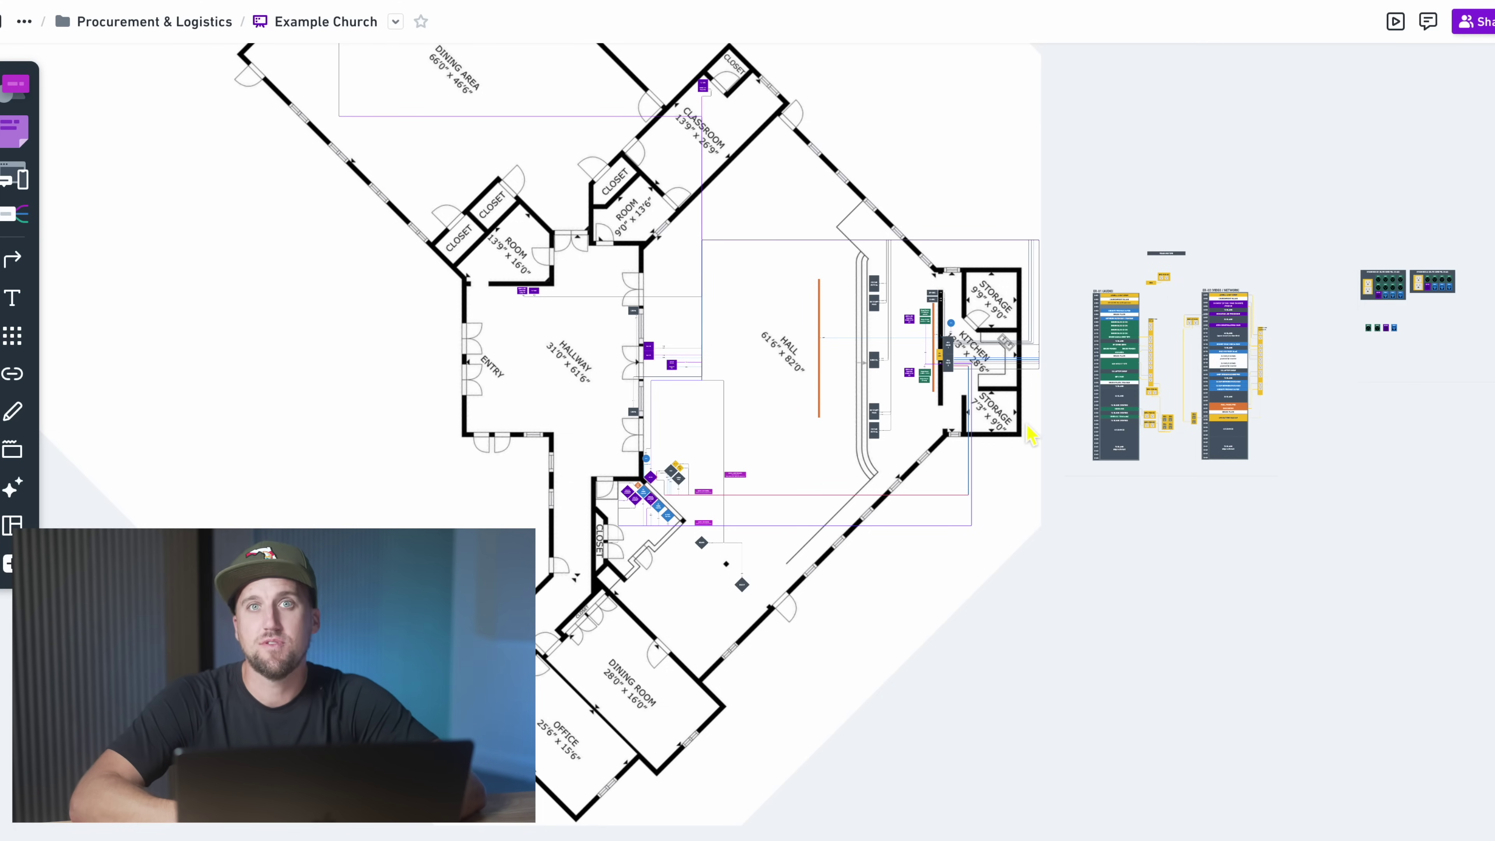
Scroll around the current Whimsical web page to look it over.
scroll(1030, 436, "up", 5)
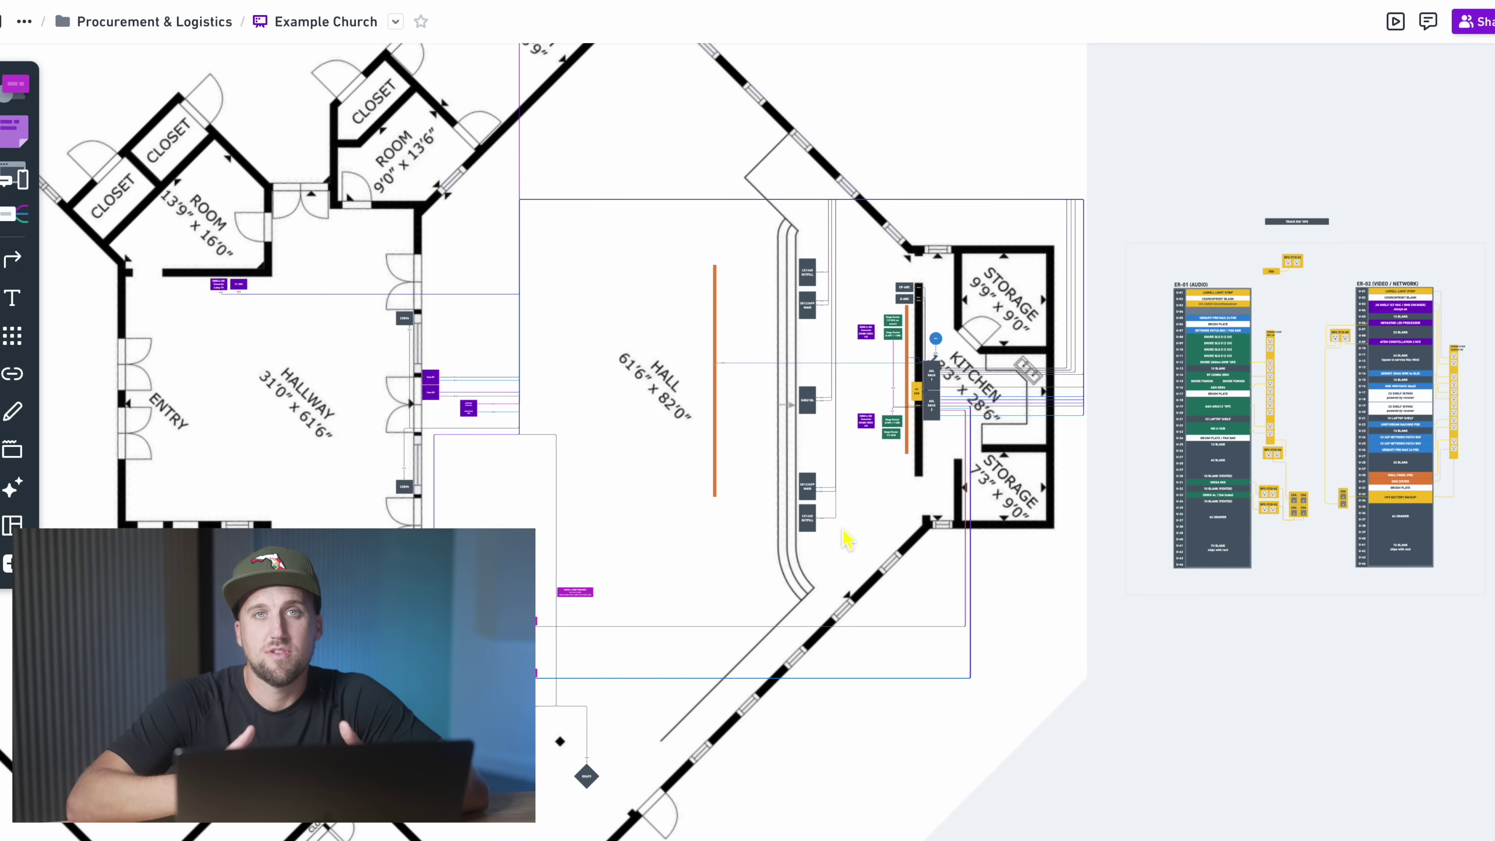
scroll(845, 539, "down", 6)
scroll(715, 653, "up", 5)
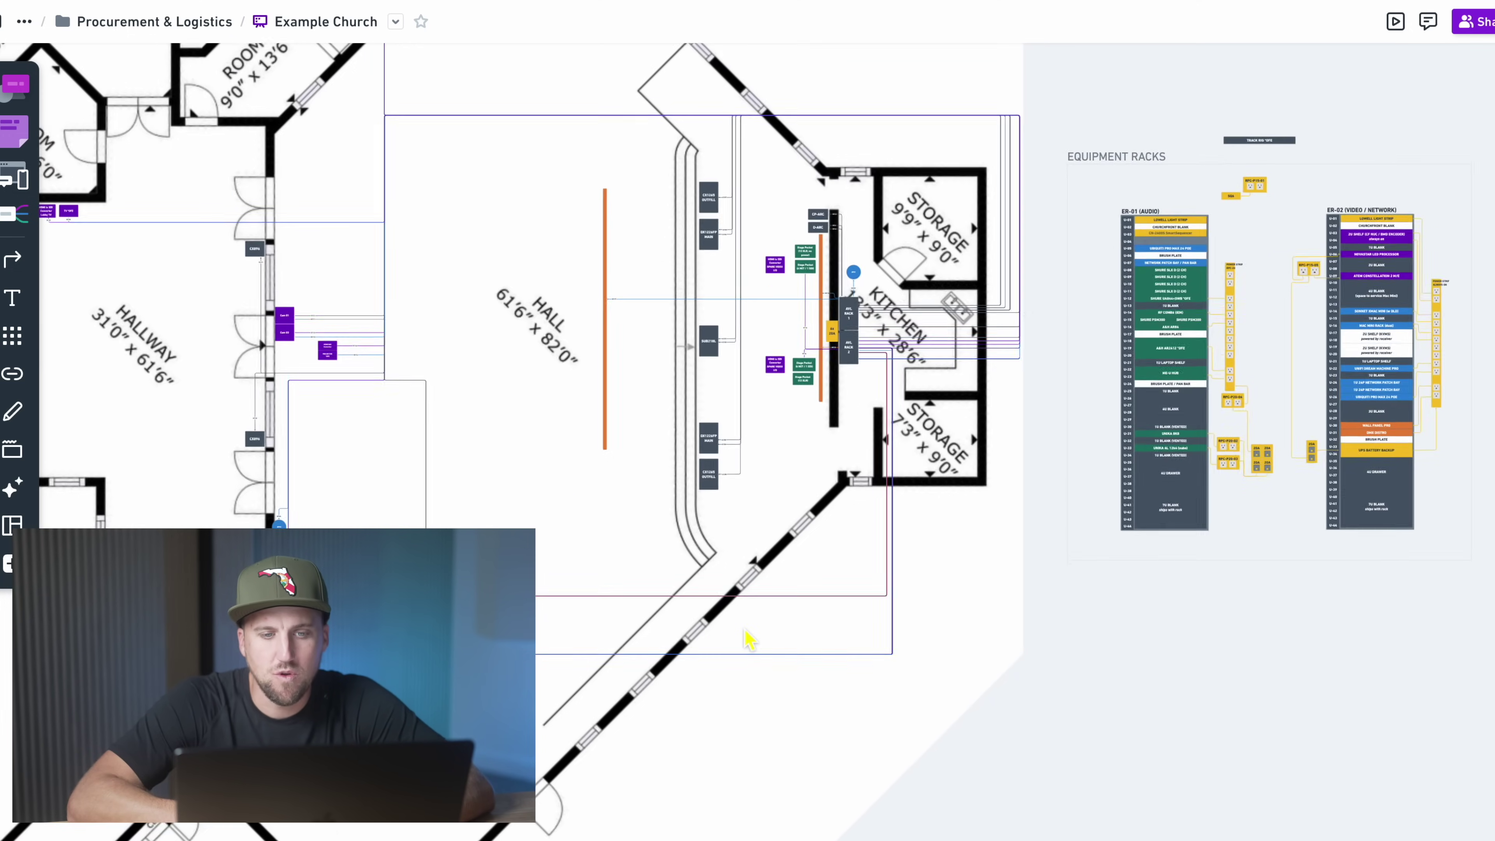
scroll(747, 634, "right", 10)
scroll(1088, 680, "up", 4)
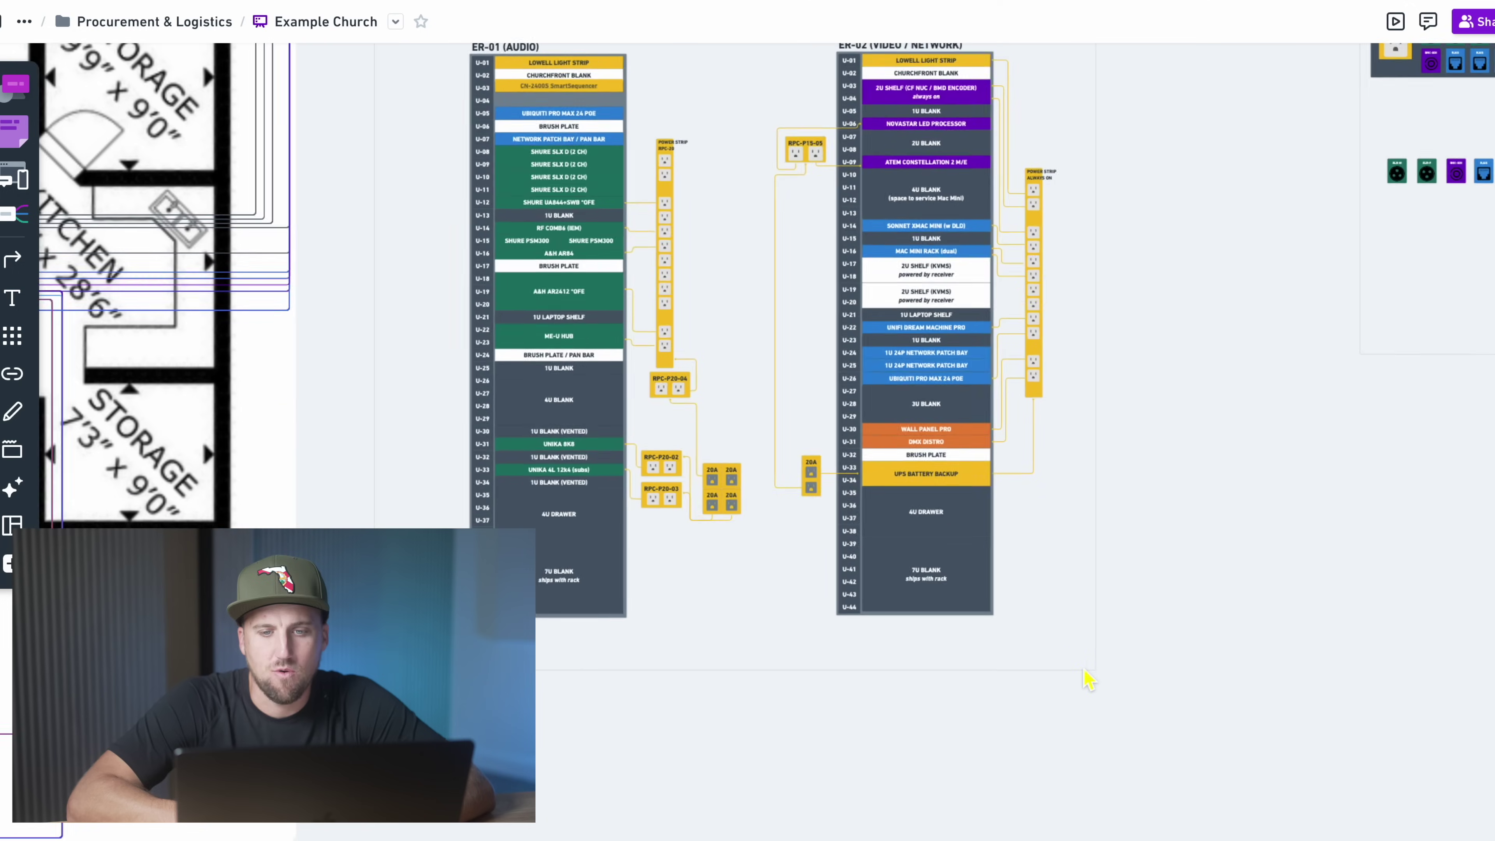
scroll(1088, 680, "down", 5)
scroll(1085, 679, "up", 4)
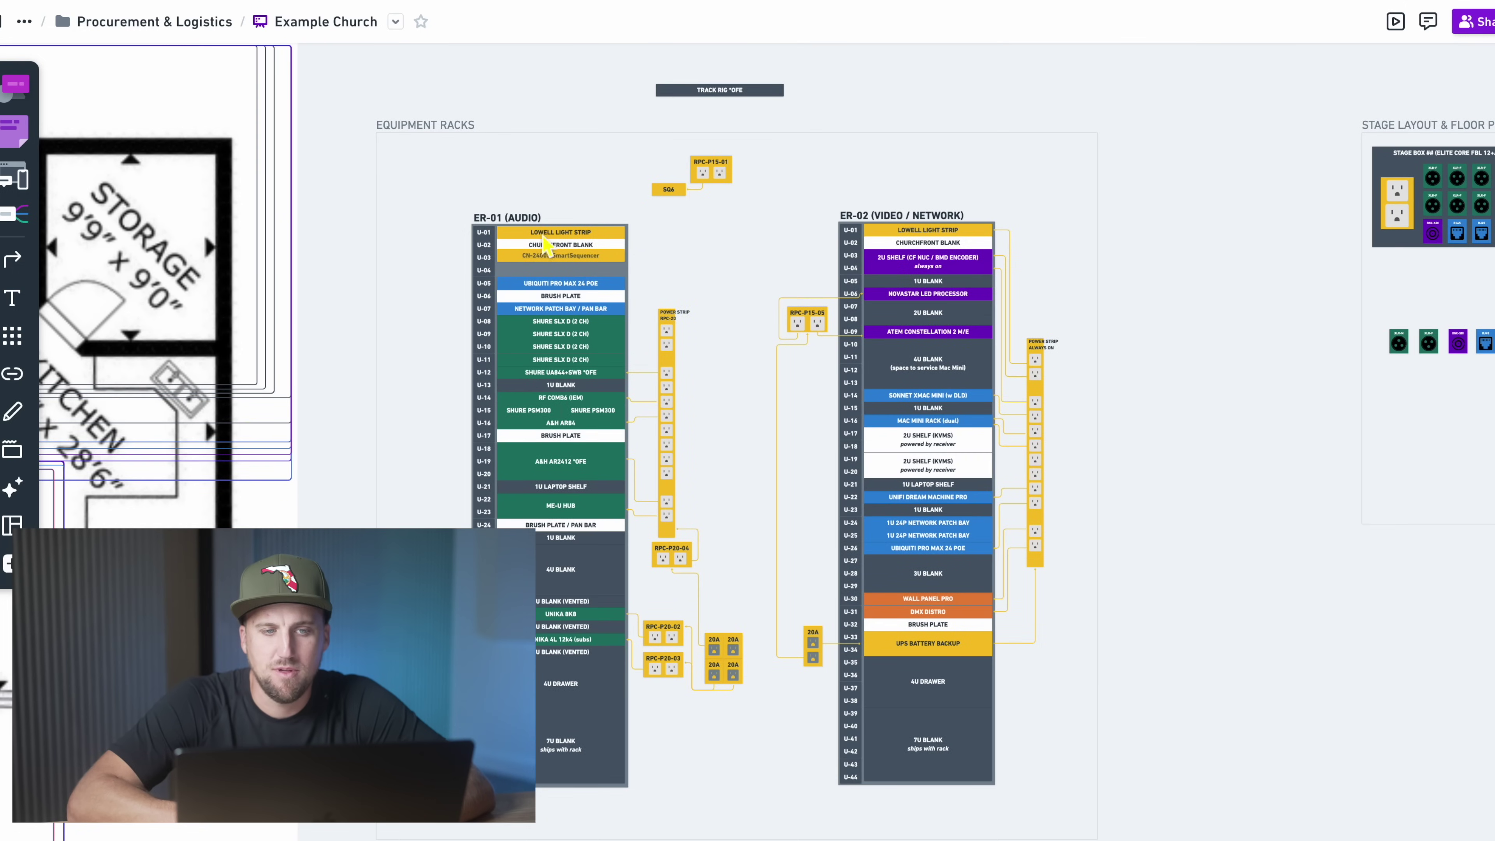
scroll(546, 242, "up", 6)
scroll(540, 338, "down", 3)
scroll(617, 427, "down", 2)
scroll(726, 293, "up", 2)
scroll(942, 427, "down", 4)
scroll(915, 435, "right", 2)
scroll(915, 435, "up", 1)
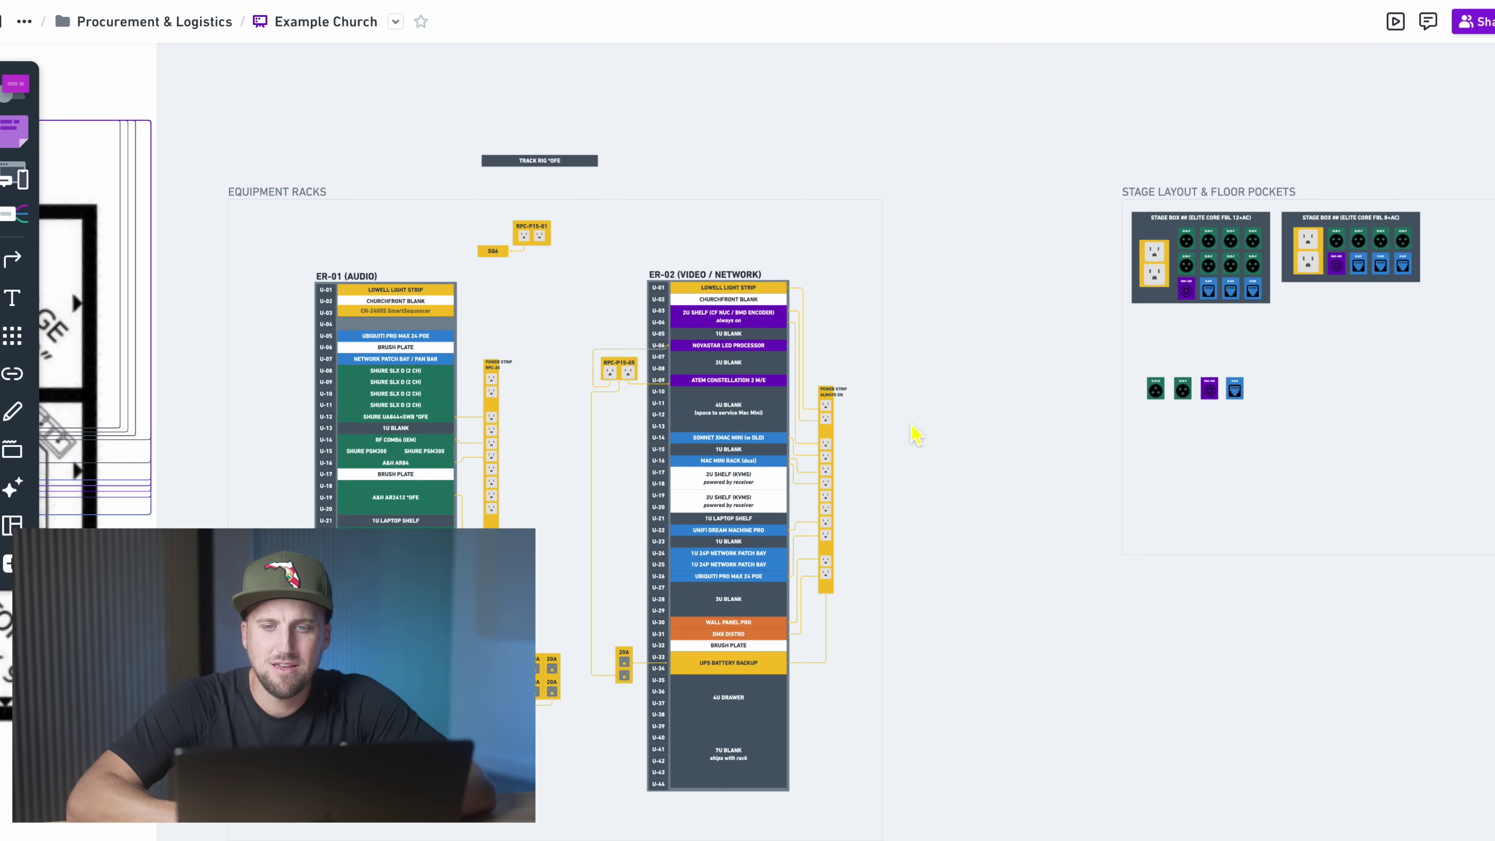
scroll(1483, 324, "up", 2)
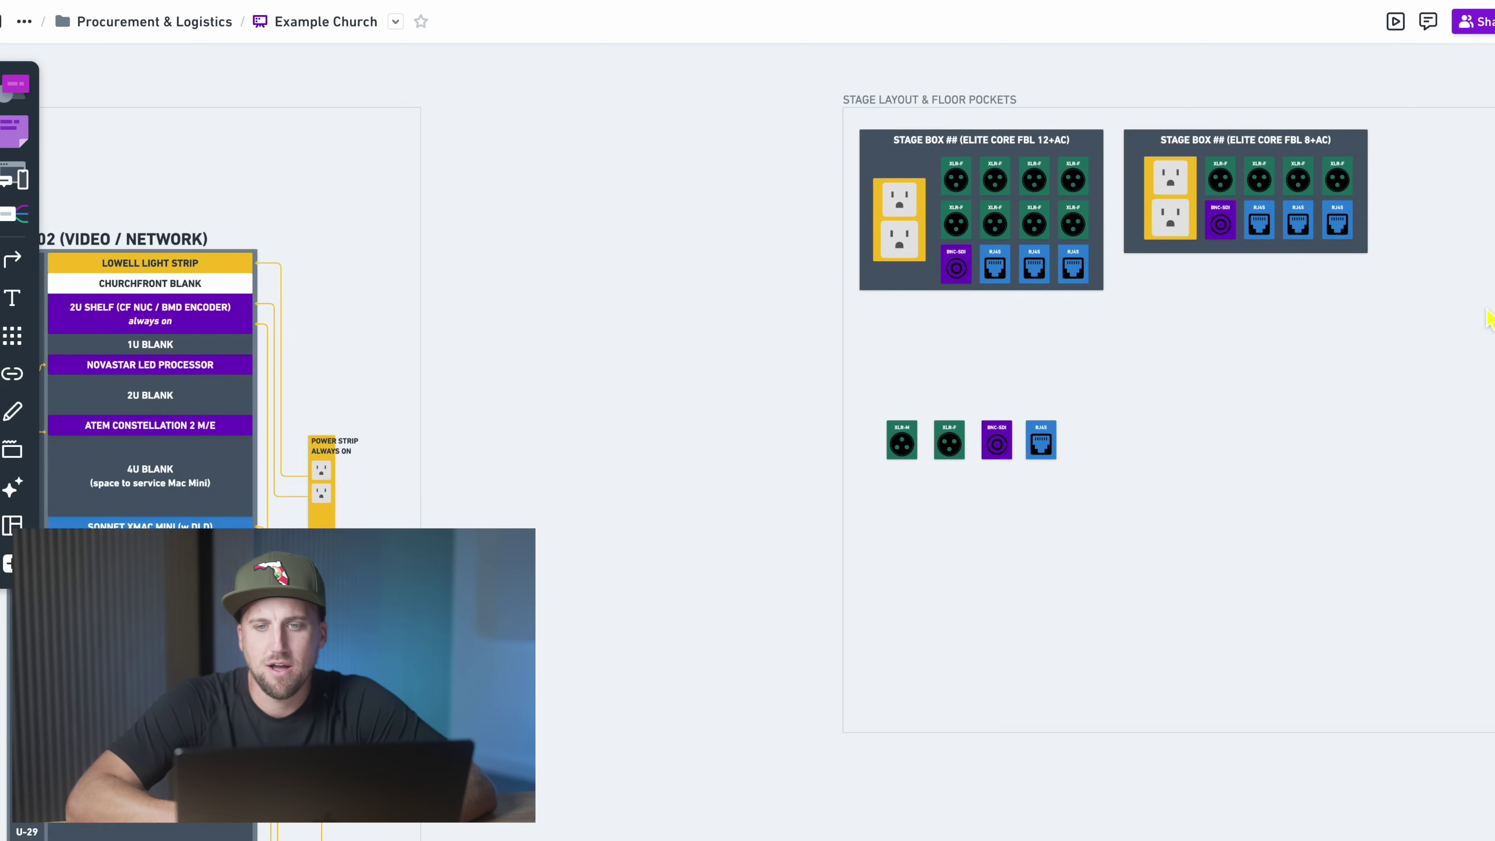
scroll(1414, 357, "right", 3)
scroll(1247, 434, "up", 2)
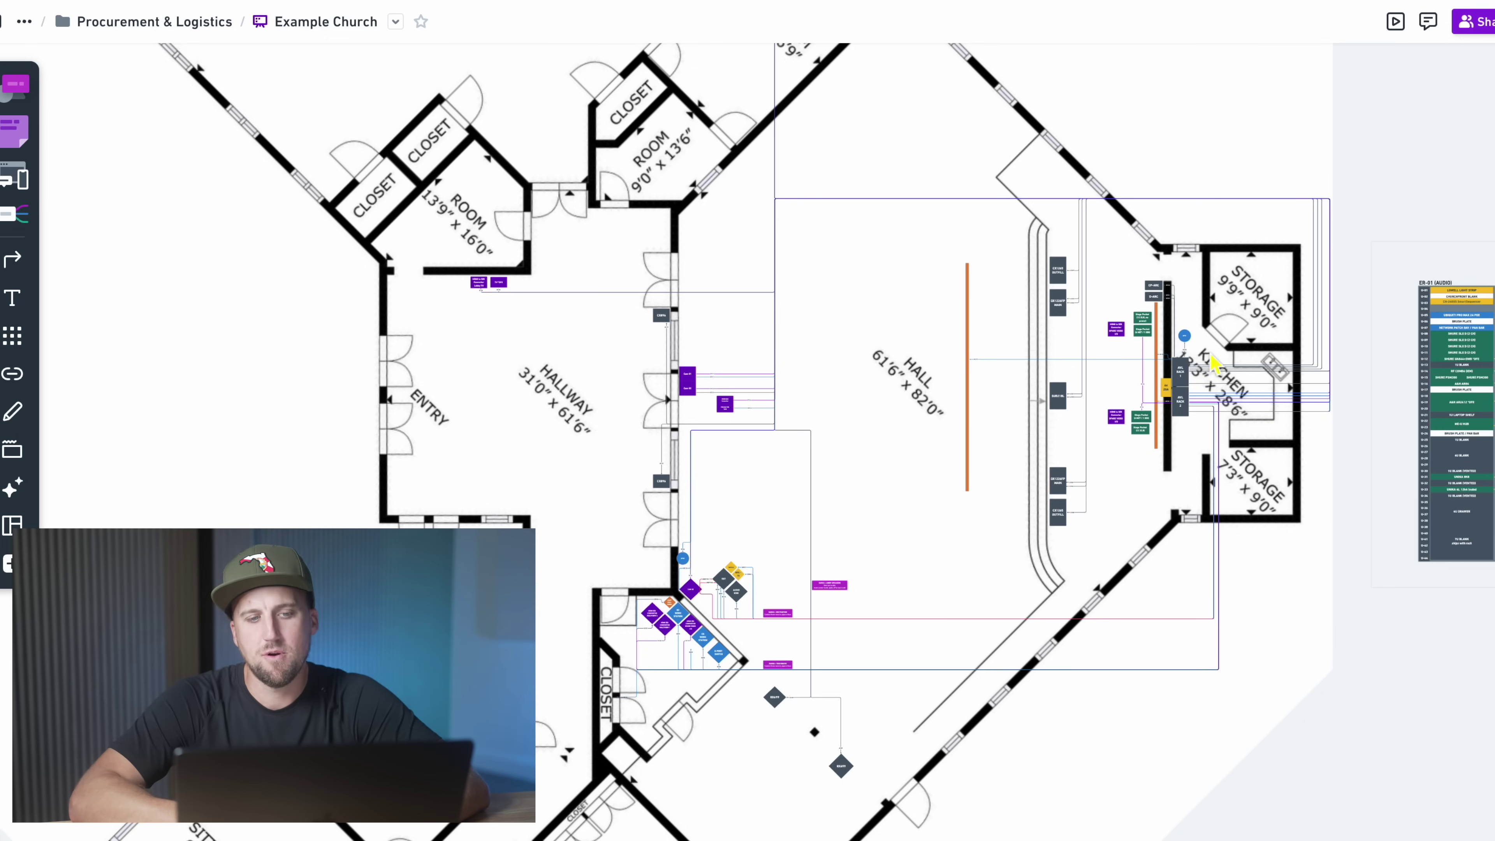
scroll(740, 668, "up", 10)
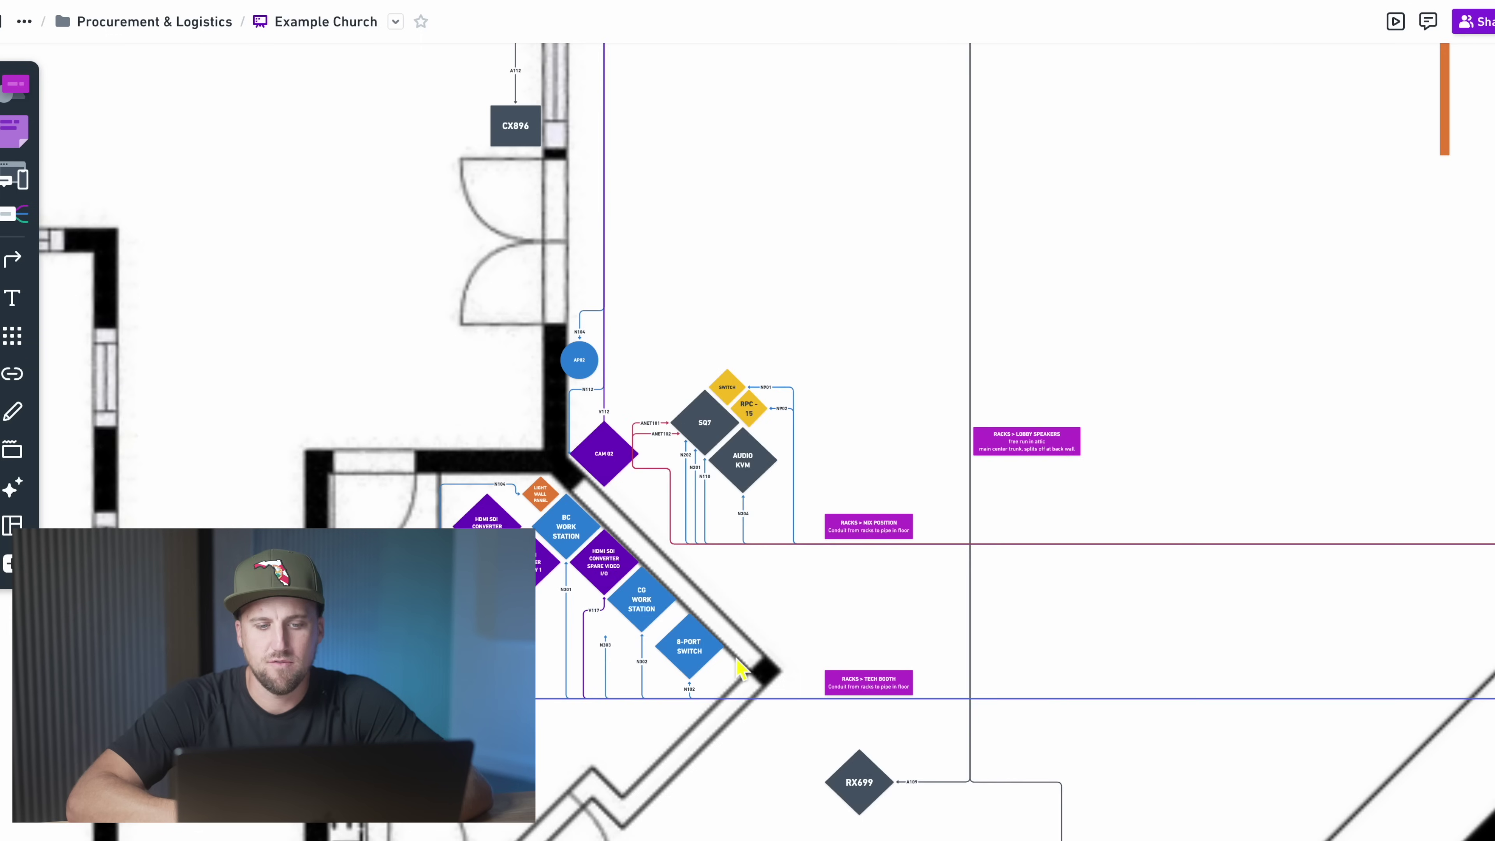
scroll(739, 668, "up", 5)
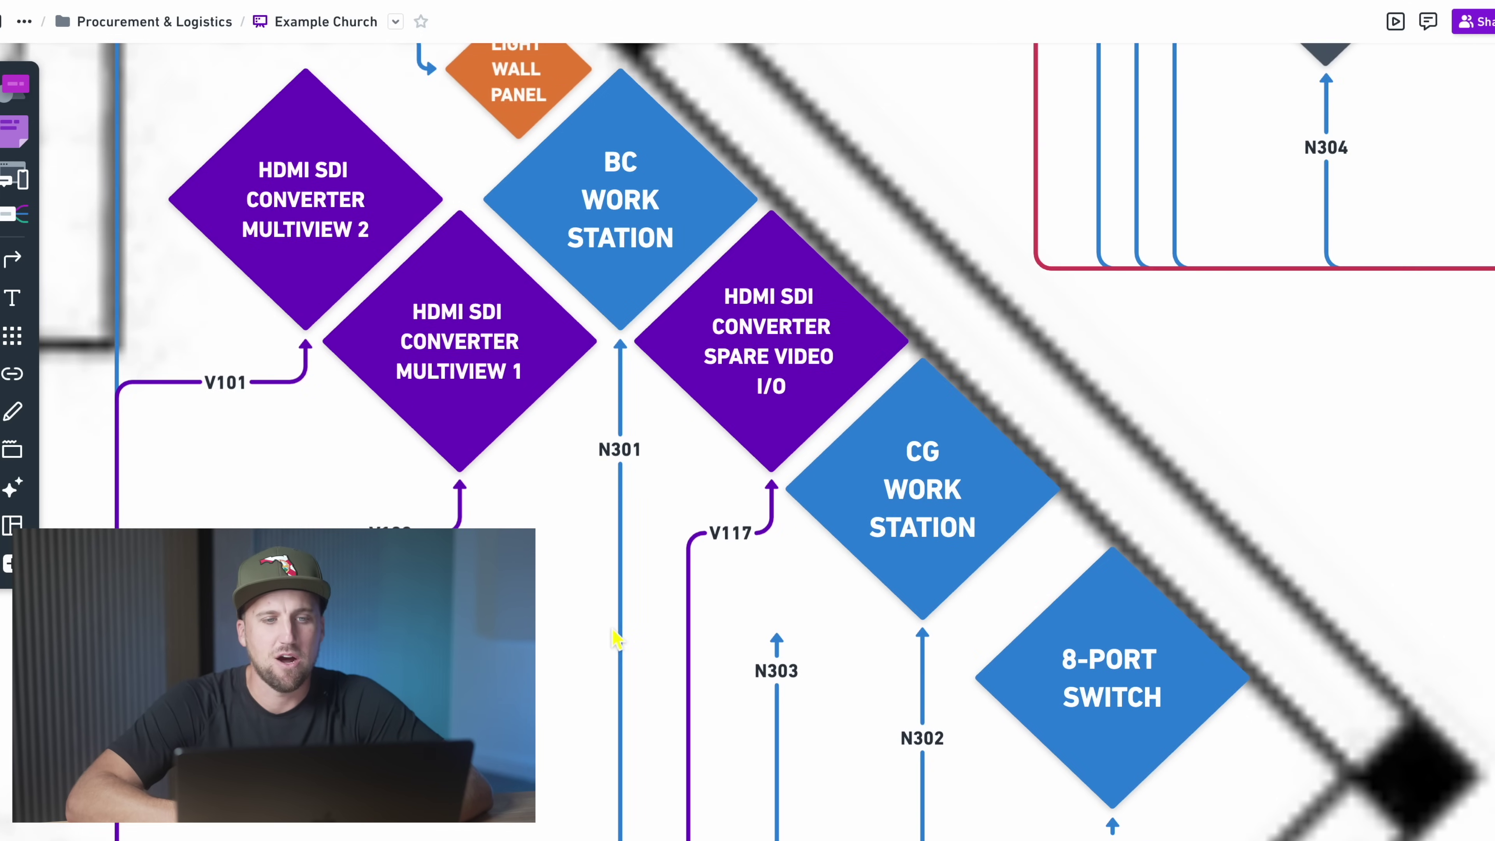
scroll(606, 480, "down", 5)
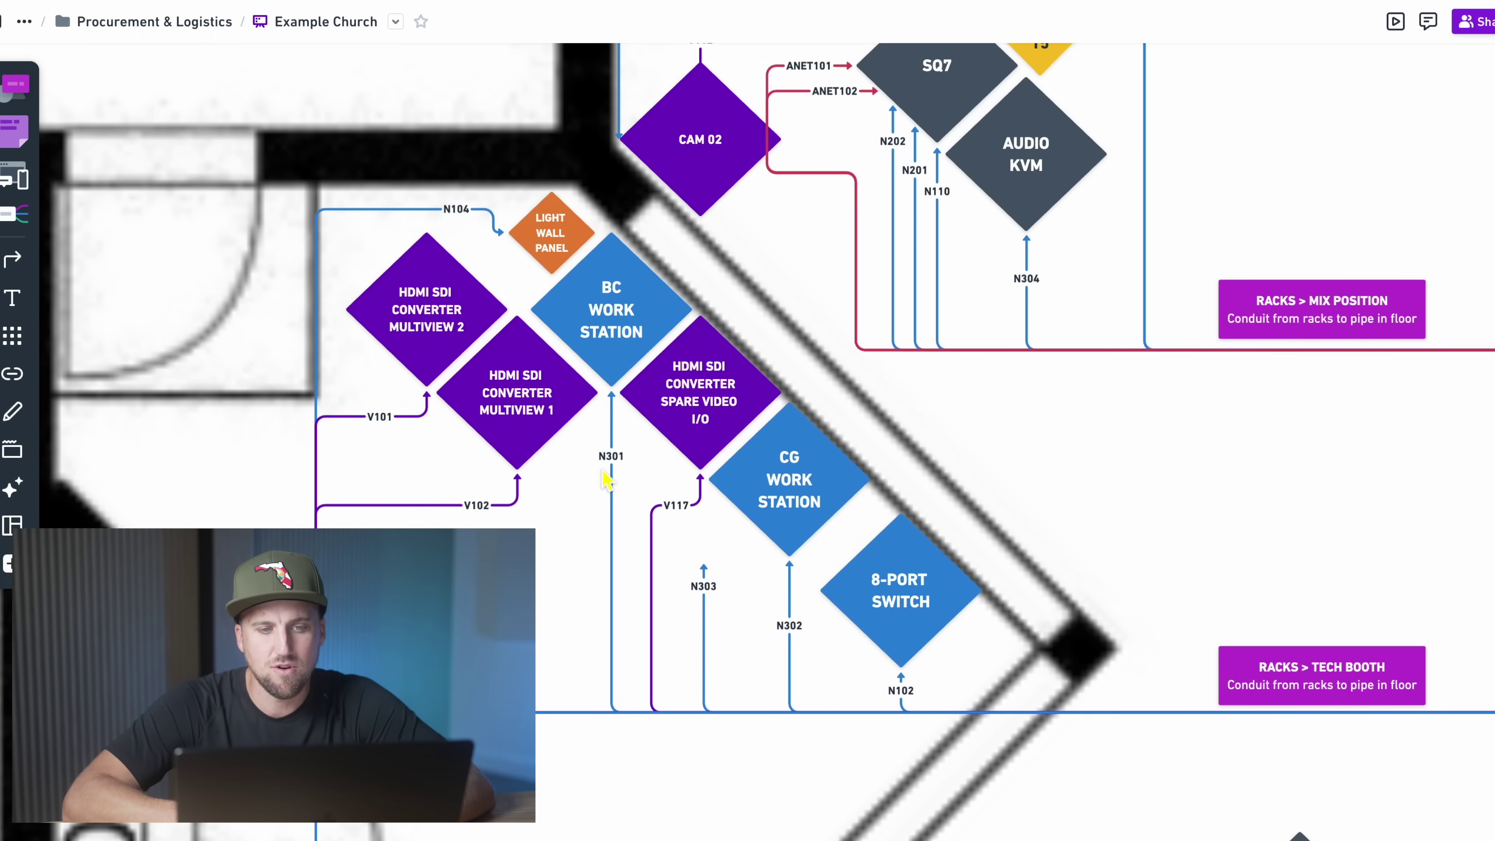
scroll(964, 612, "right", 5)
scroll(965, 612, "up", 1)
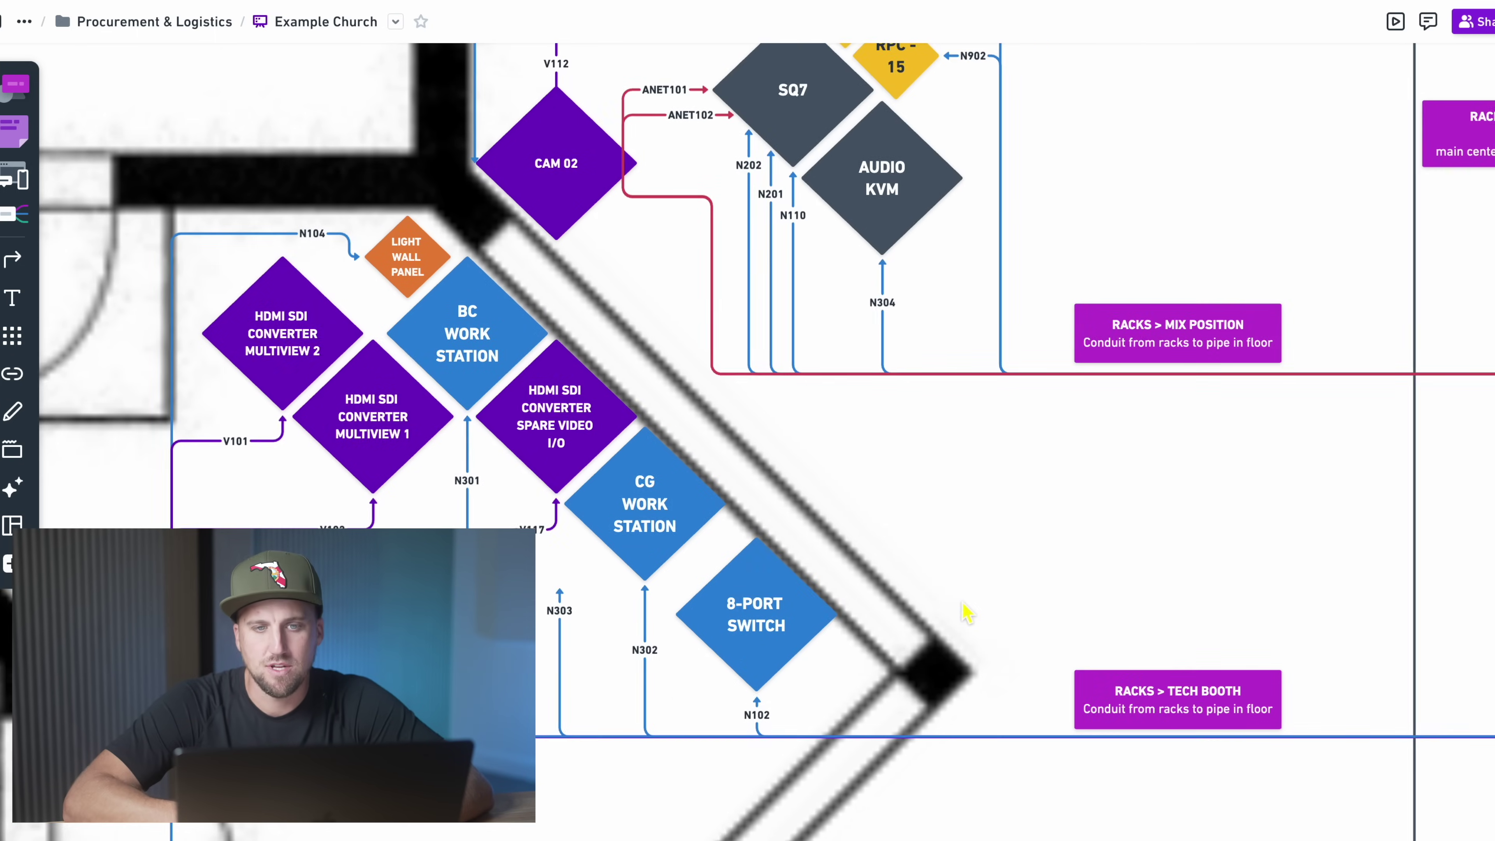
scroll(965, 615, "down", 10)
scroll(965, 615, "up", 5)
scroll(965, 616, "up", 3)
scroll(965, 615, "down", 5)
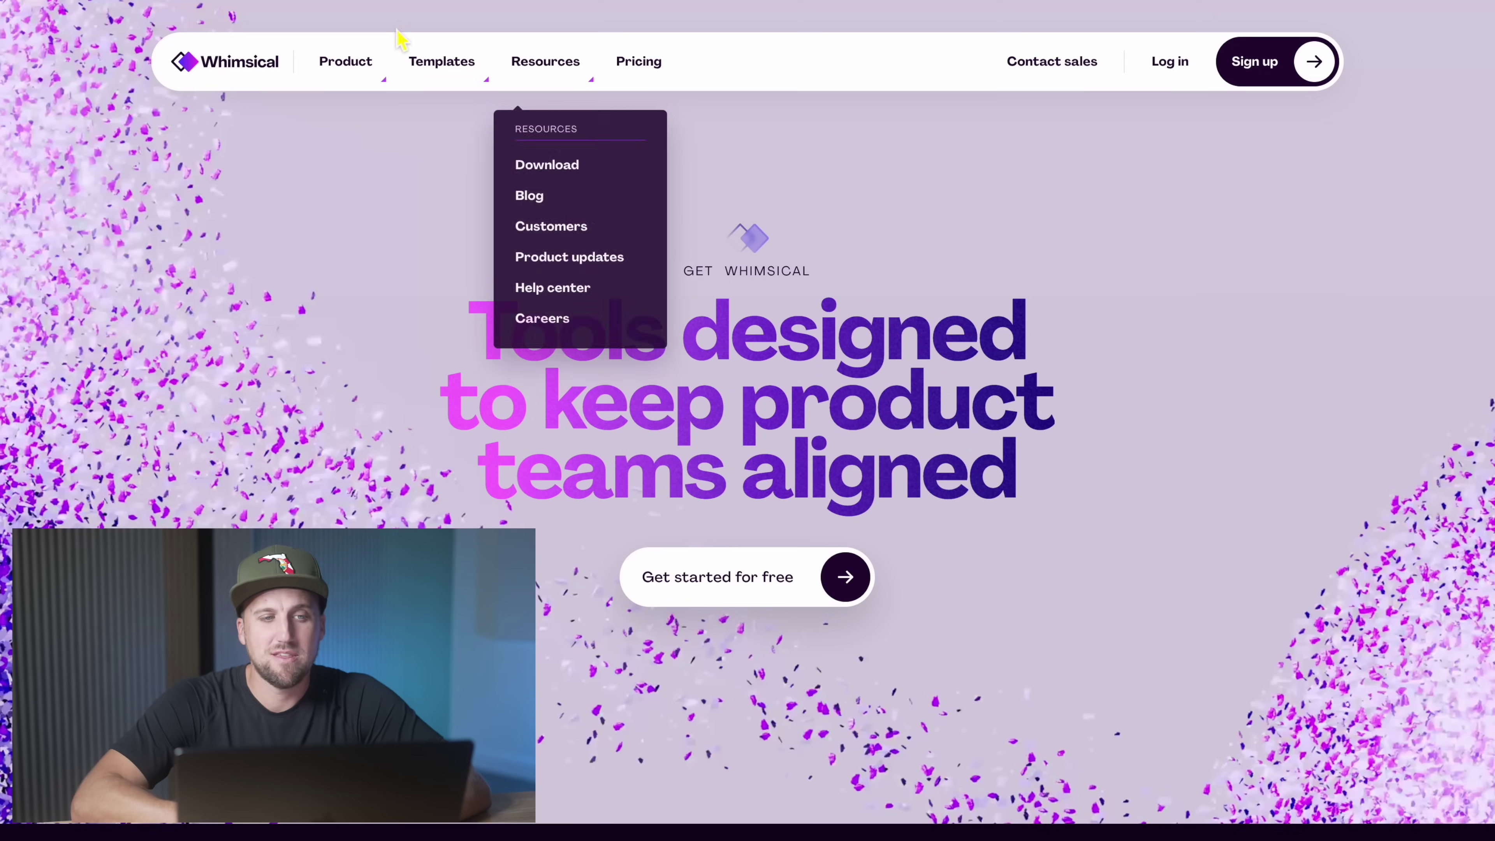
Open the Wireframes product page from the Product menu and scroll through it.
mouse_move(360, 79)
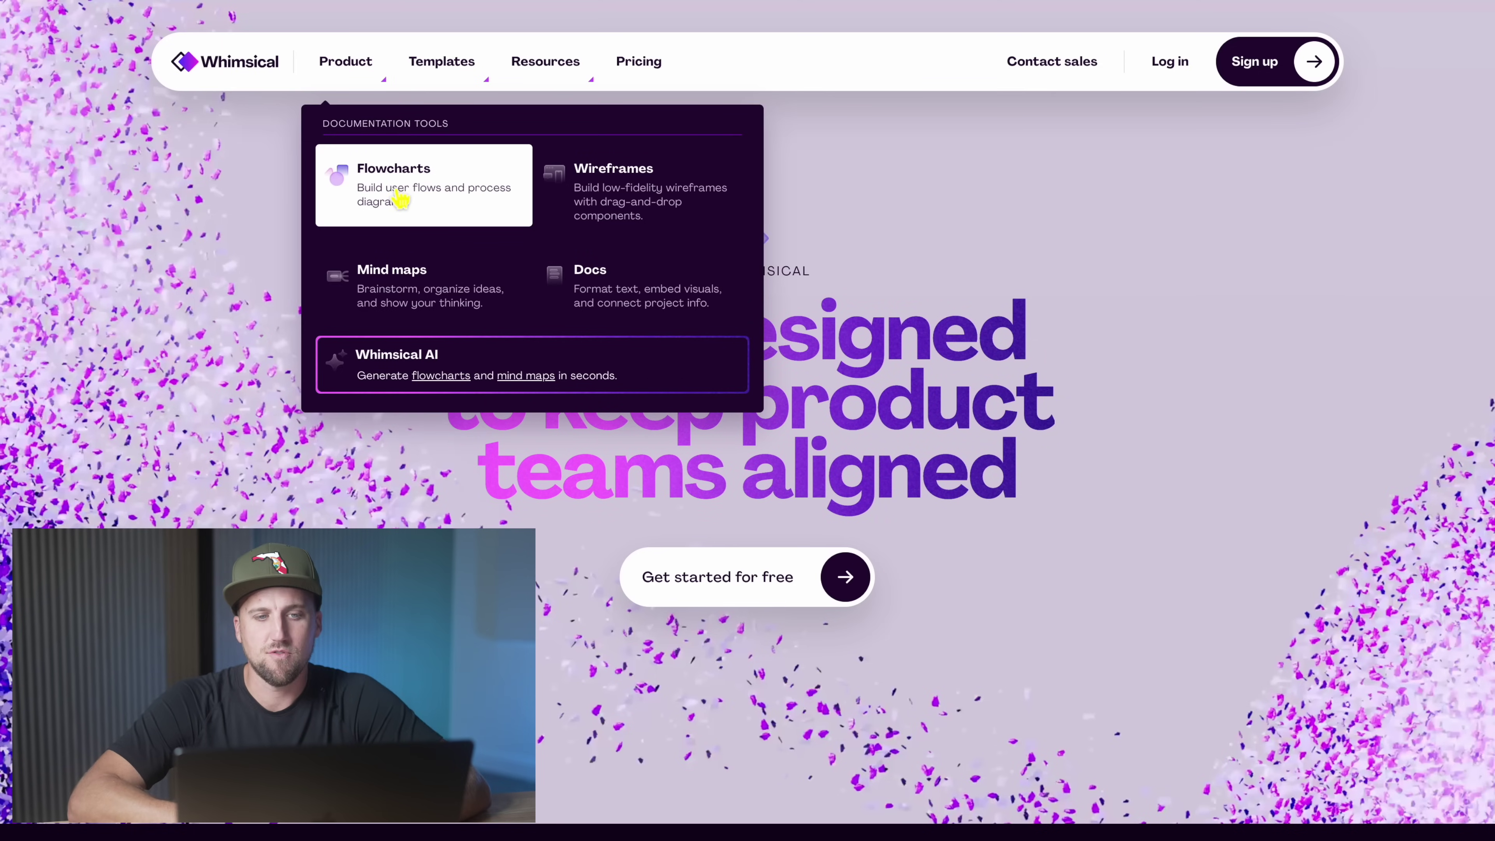
left_click(617, 209)
scroll(830, 589, "down", 5)
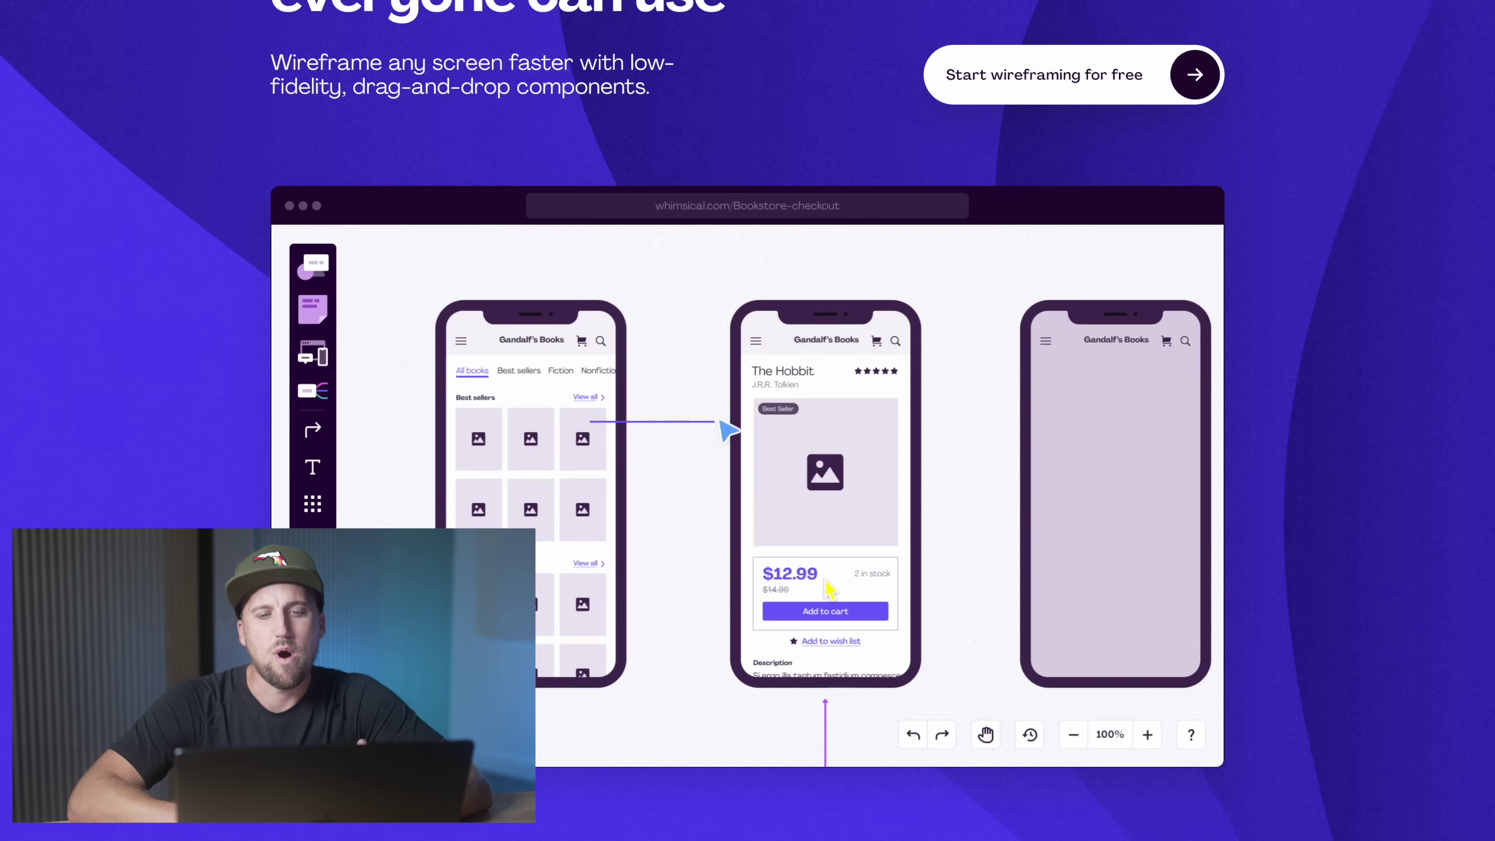
scroll(829, 589, "down", 2)
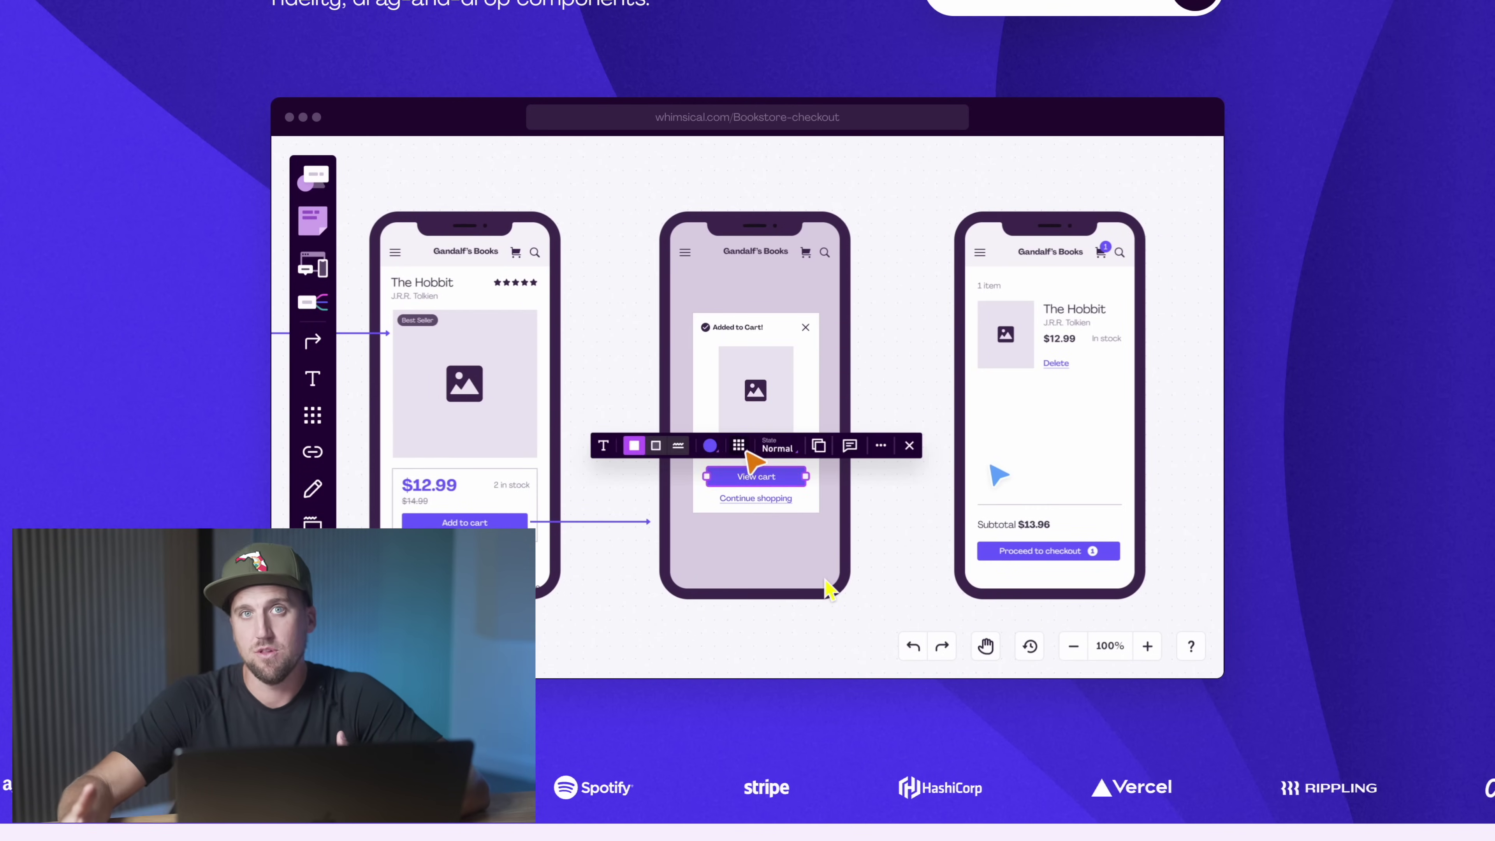
scroll(830, 589, "up", 5)
View the Flowcharts product page, then open the Mind maps page.
mouse_move(345, 61)
left_click(365, 185)
scroll(497, 445, "down", 3)
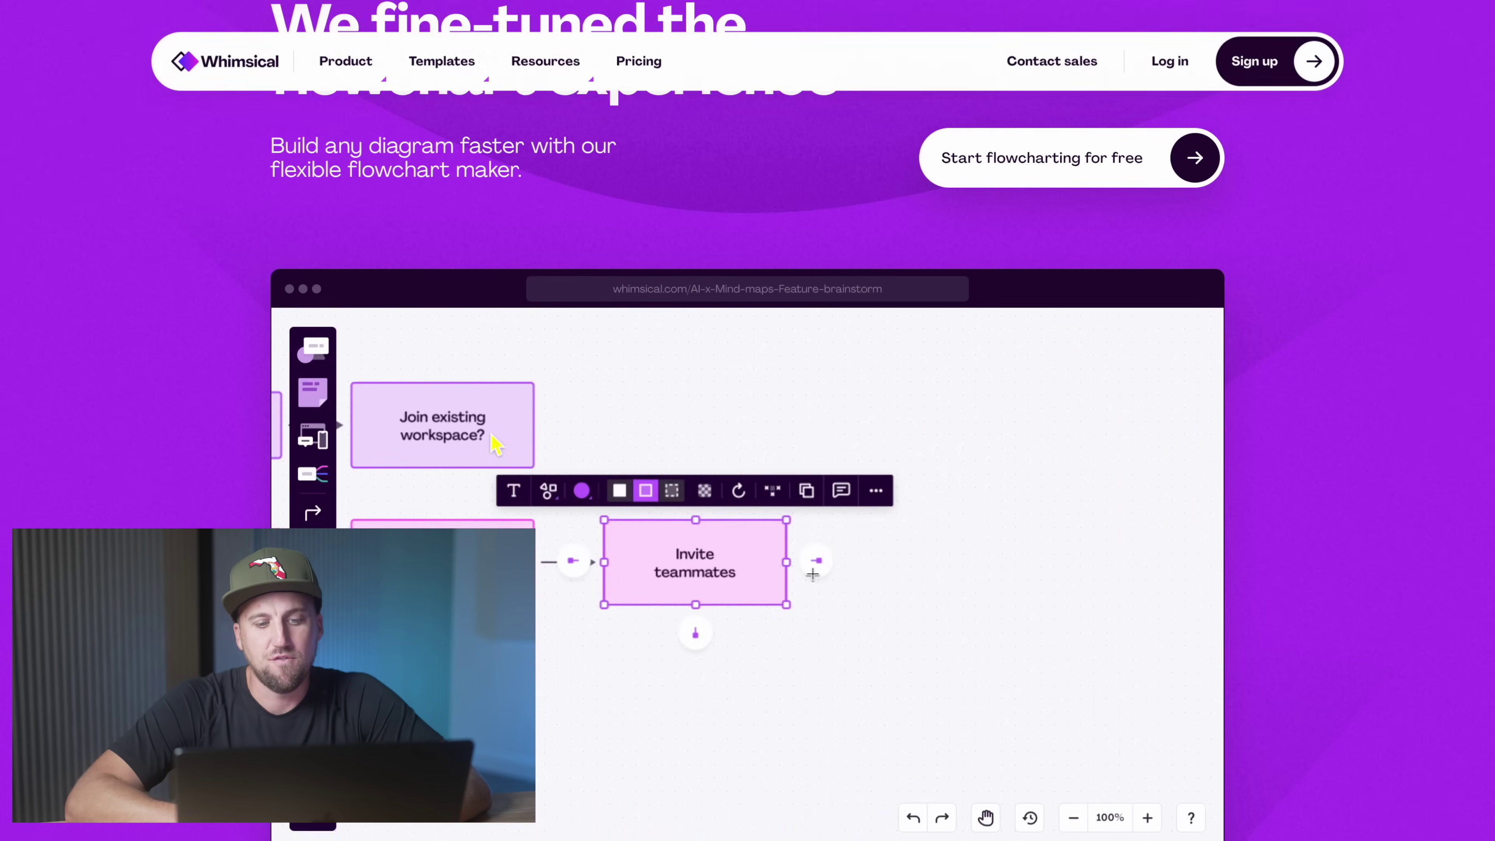
scroll(494, 440, "up", 4)
mouse_move(371, 73)
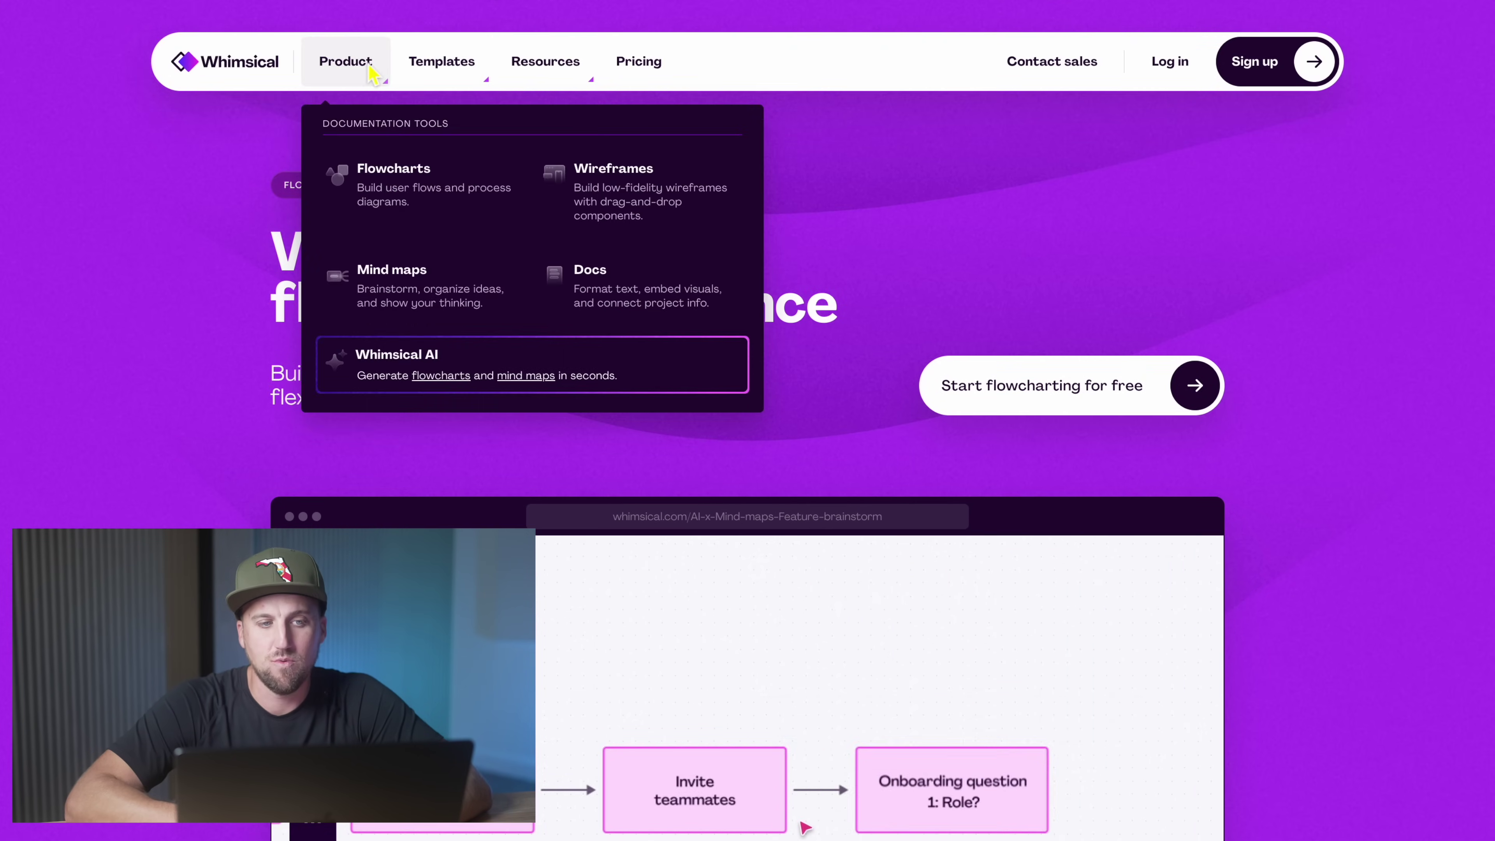
left_click(392, 284)
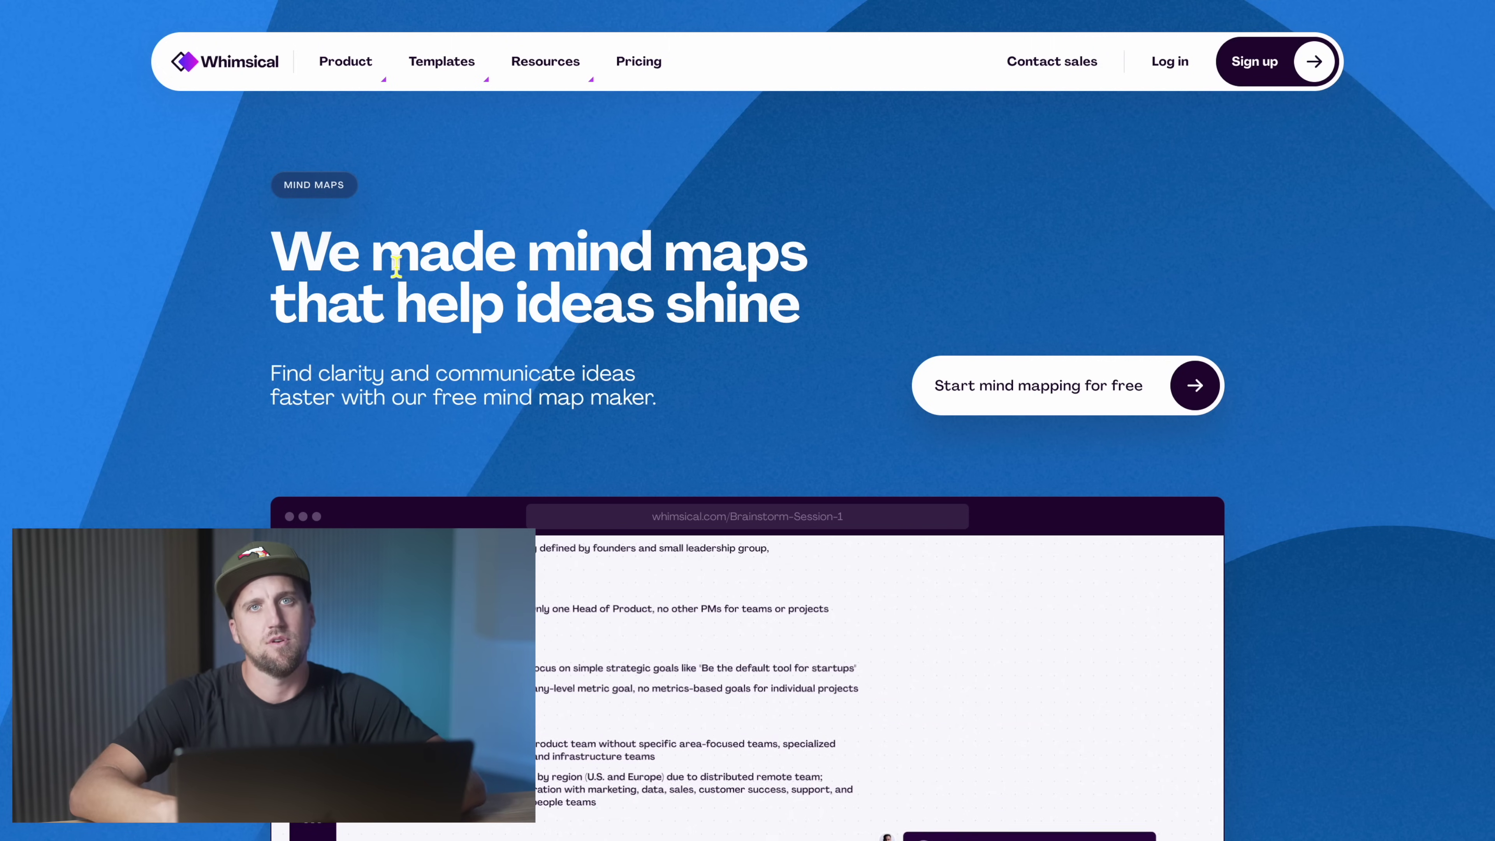
Open Pricing from the top navigation and scroll through the Free, $10 Pro and $20 Org plan cards.
mouse_move(345, 62)
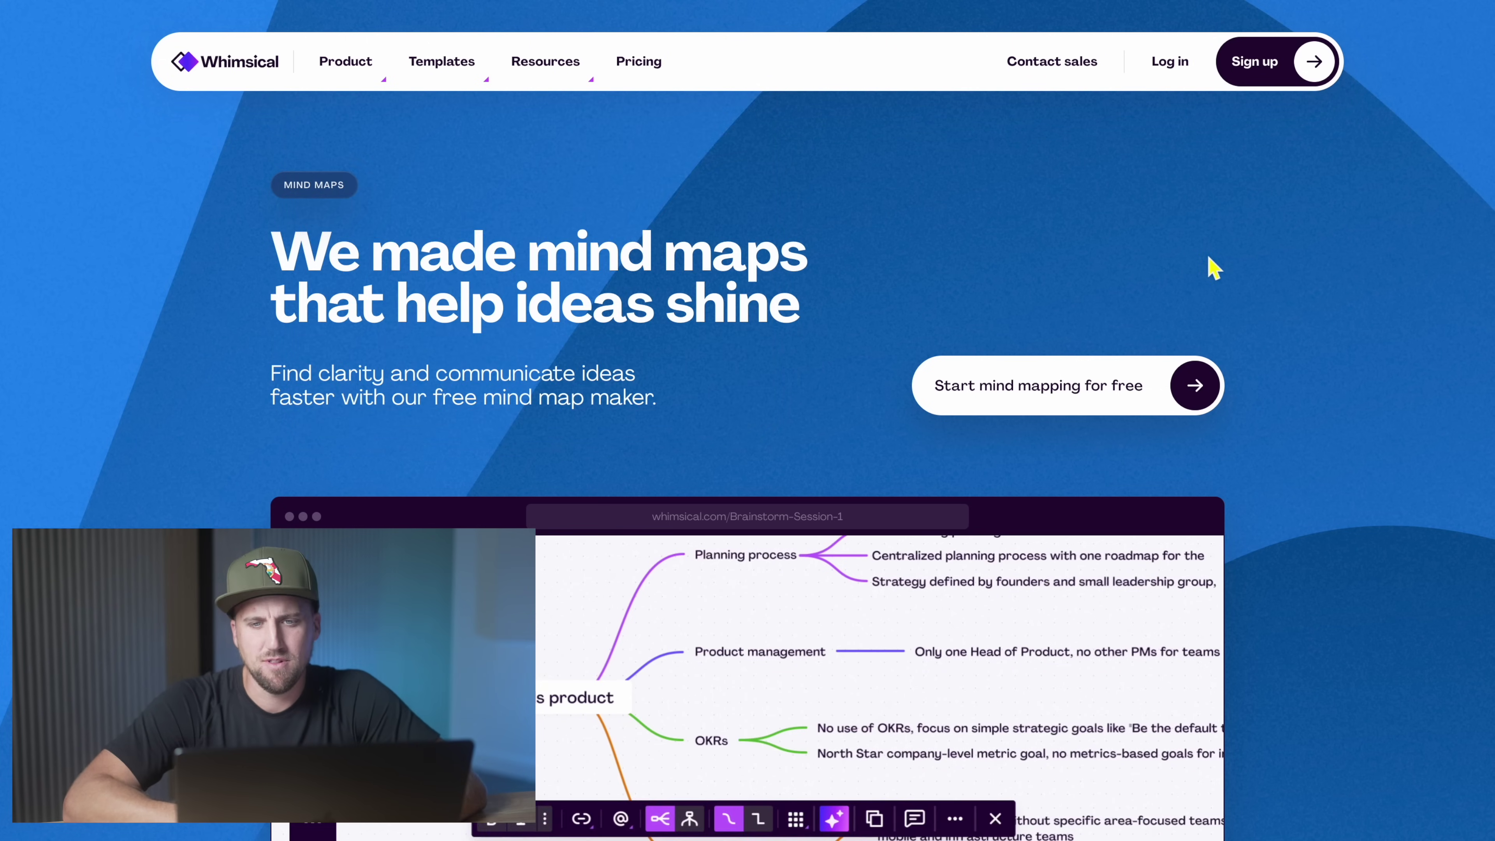
left_click(639, 61)
scroll(667, 247, "down", 5)
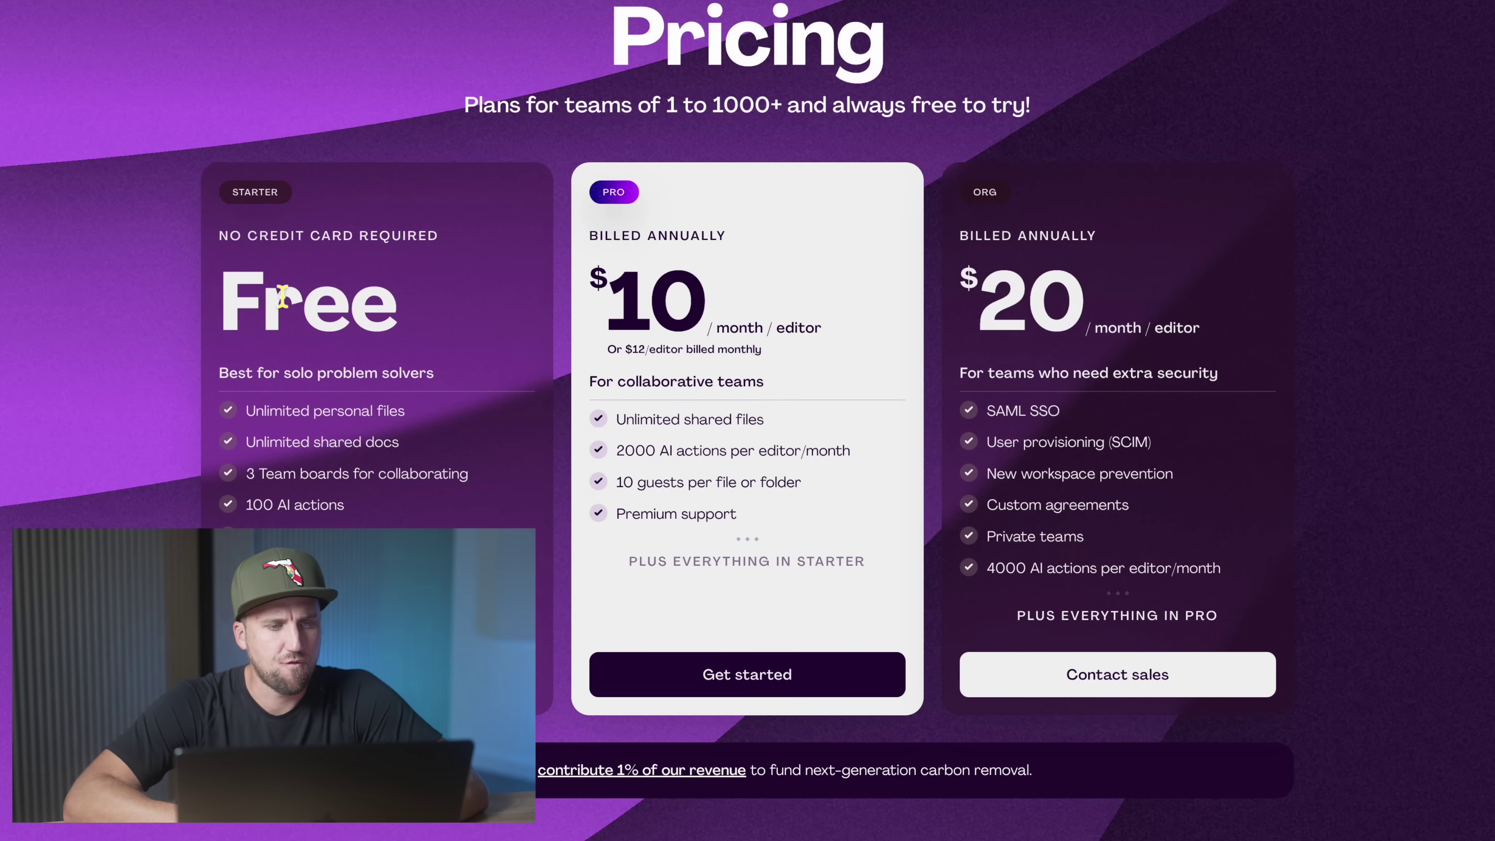
scroll(266, 312, "up", 1)
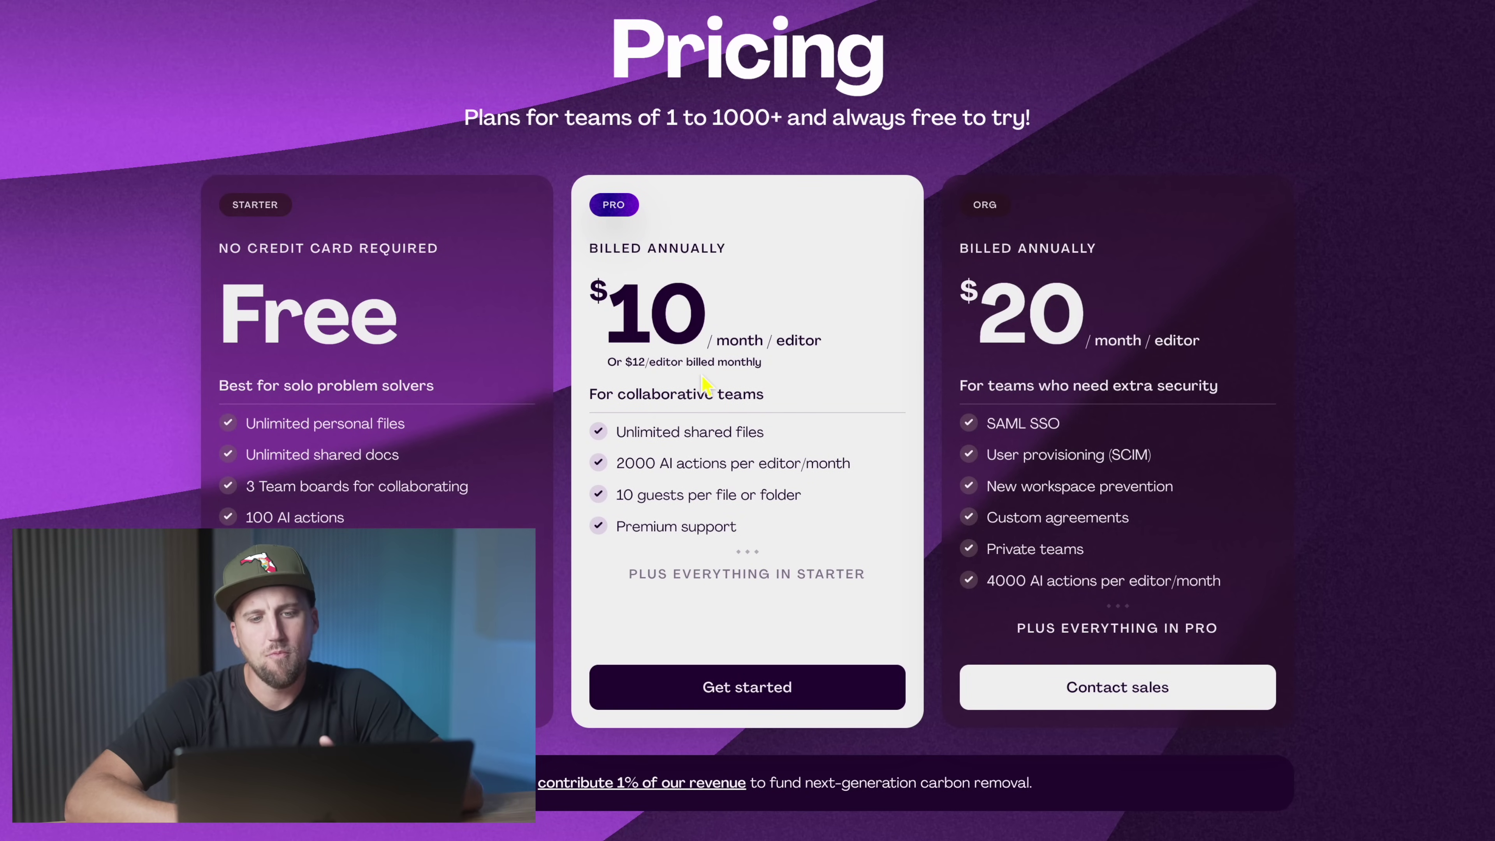
scroll(705, 386, "up", 1)
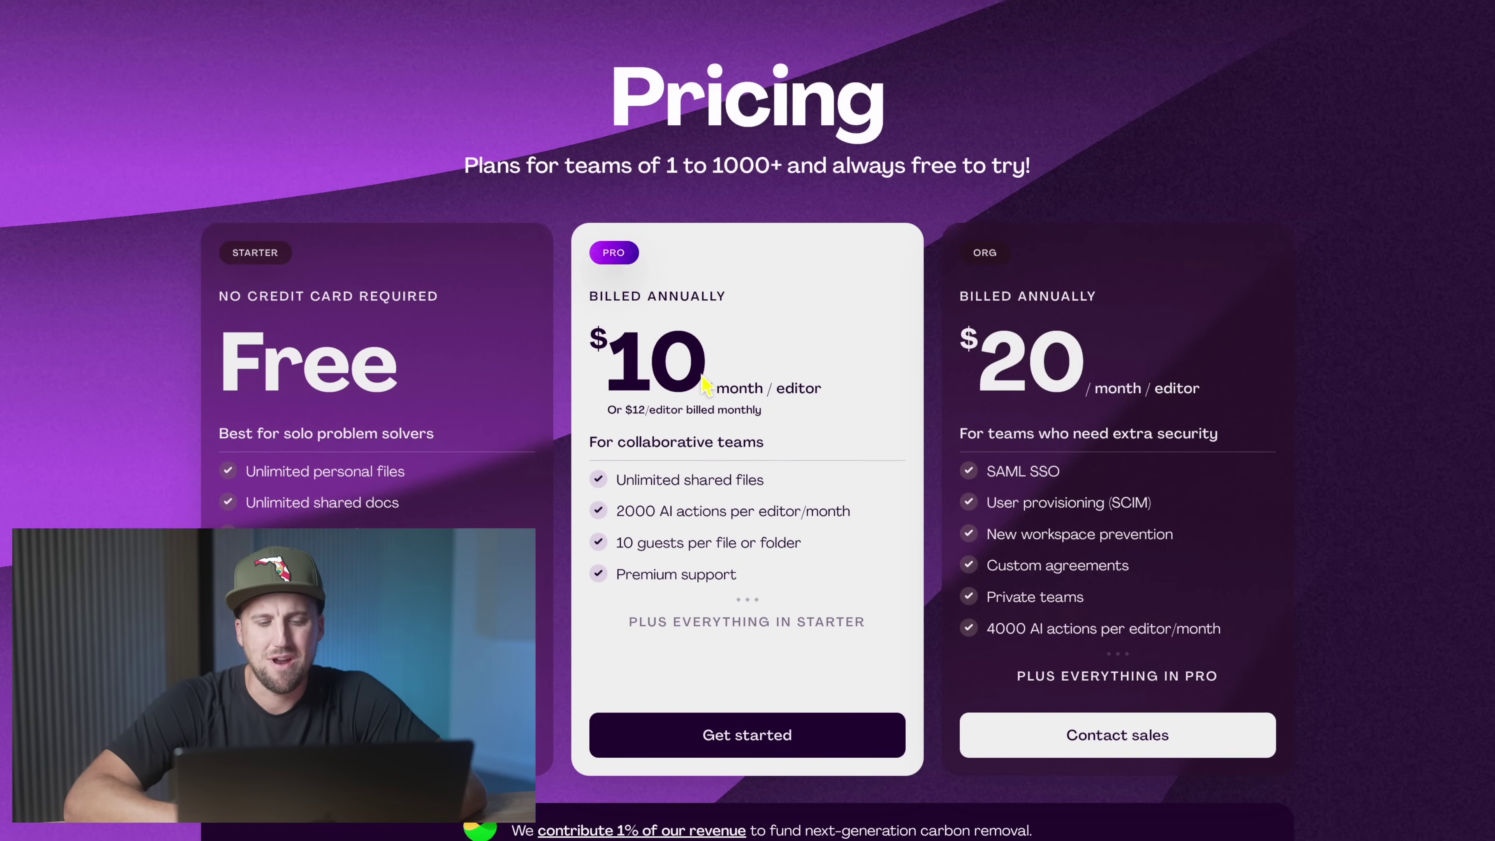
scroll(704, 385, "down", 2)
scroll(704, 380, "up", 2)
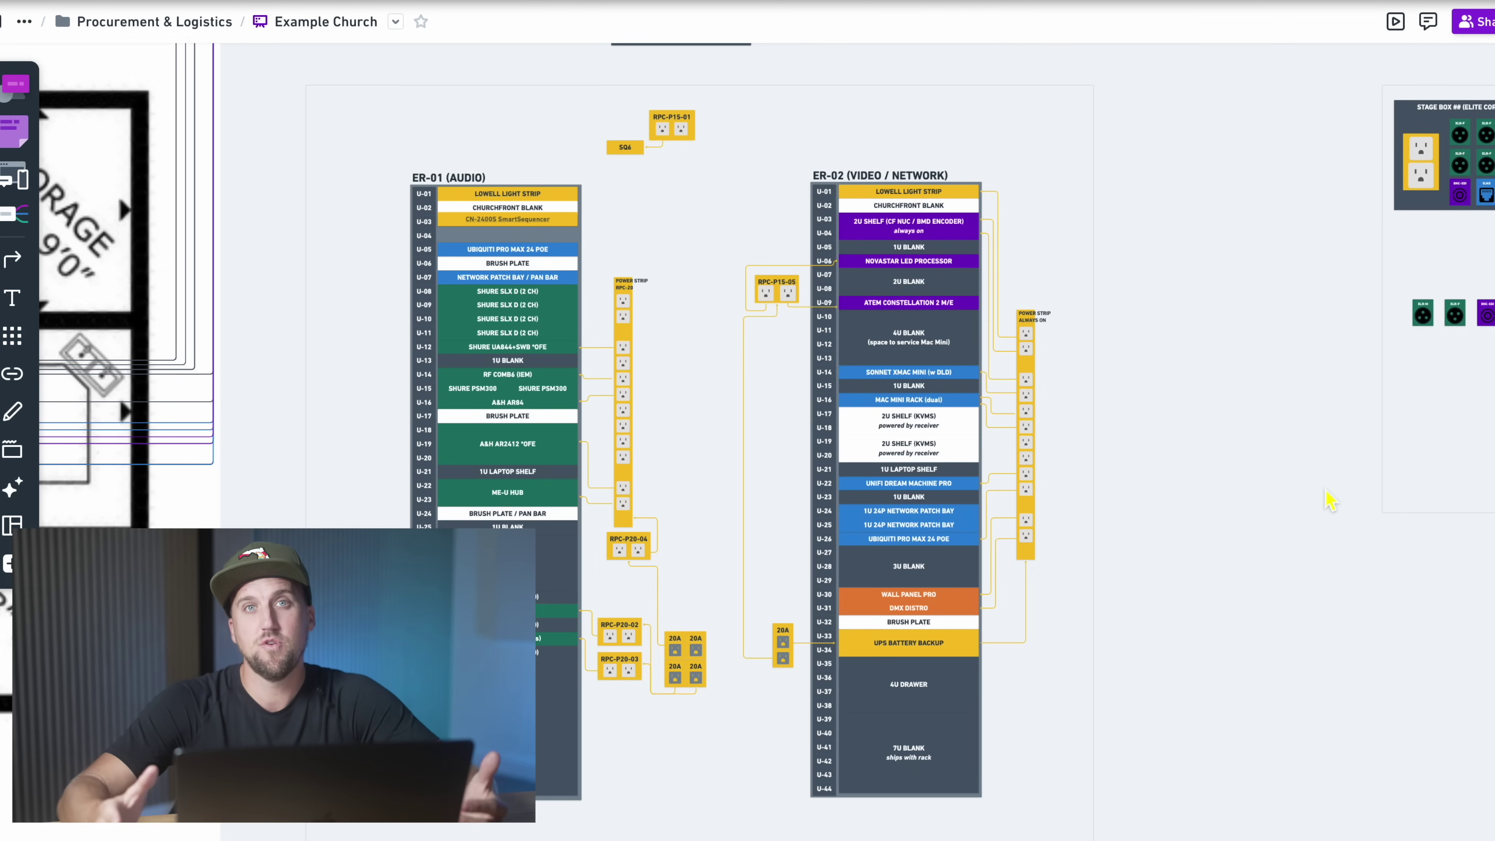
scroll(1328, 500, "down", 2)
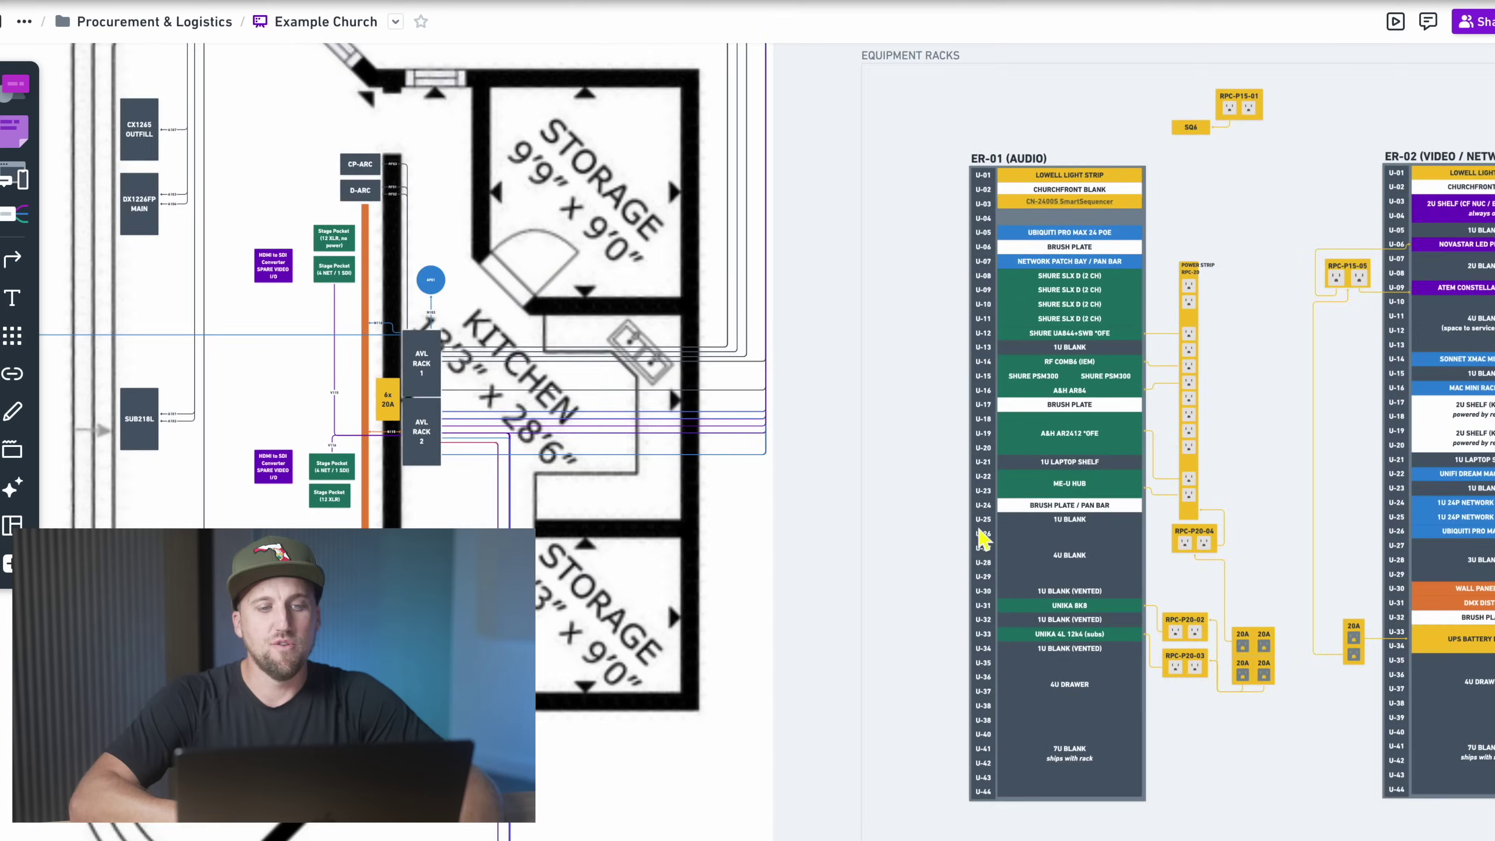
Pan the Example Church canvas past the Kitchen and AVL racks to show the full floor plan.
scroll(983, 538, "left", 10)
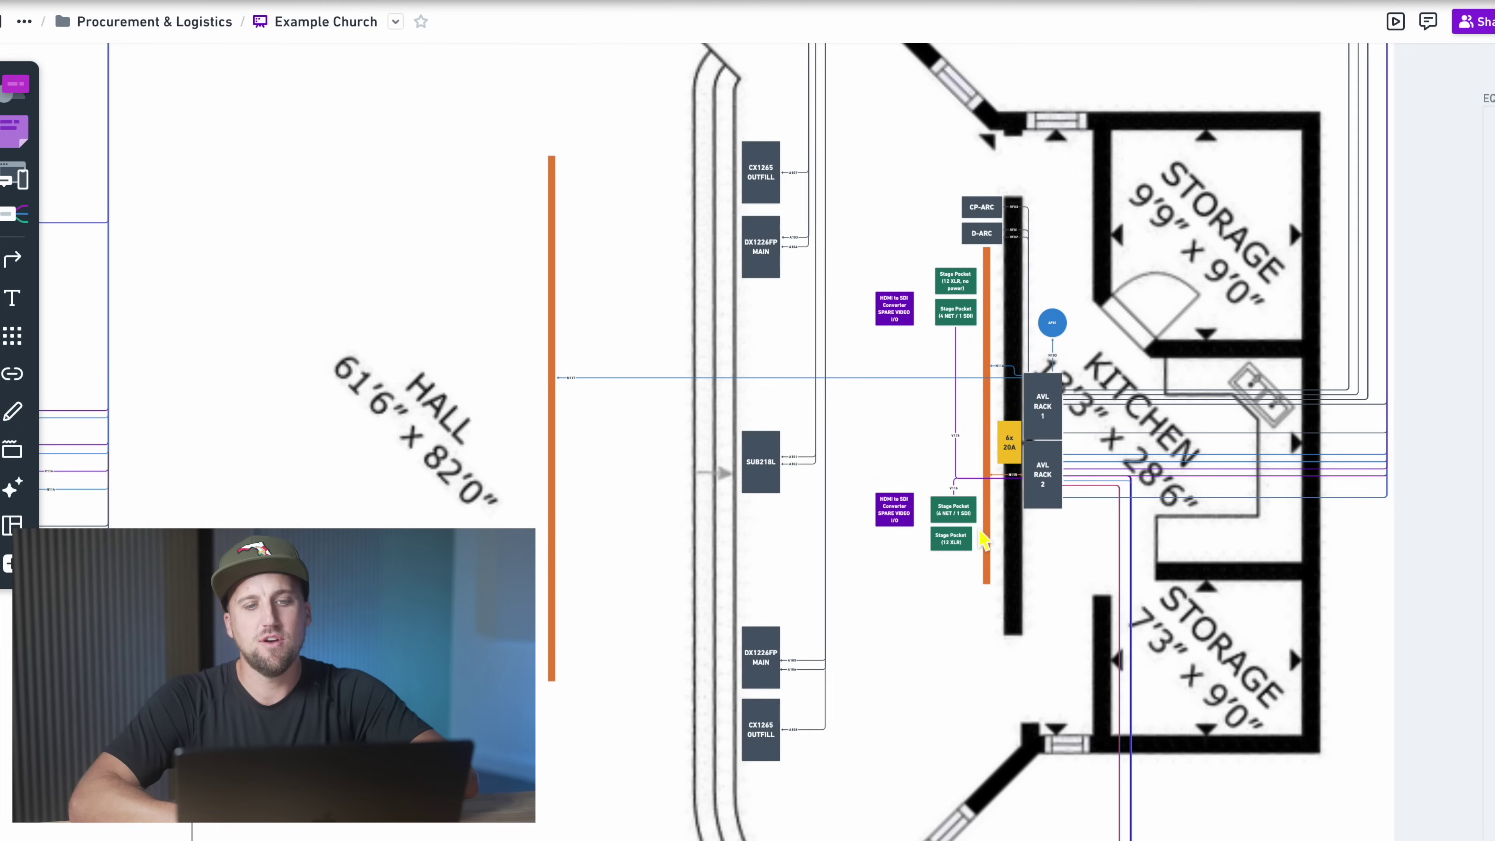
scroll(983, 539, "right", 2)
scroll(983, 538, "left", 9)
scroll(983, 539, "down", 2)
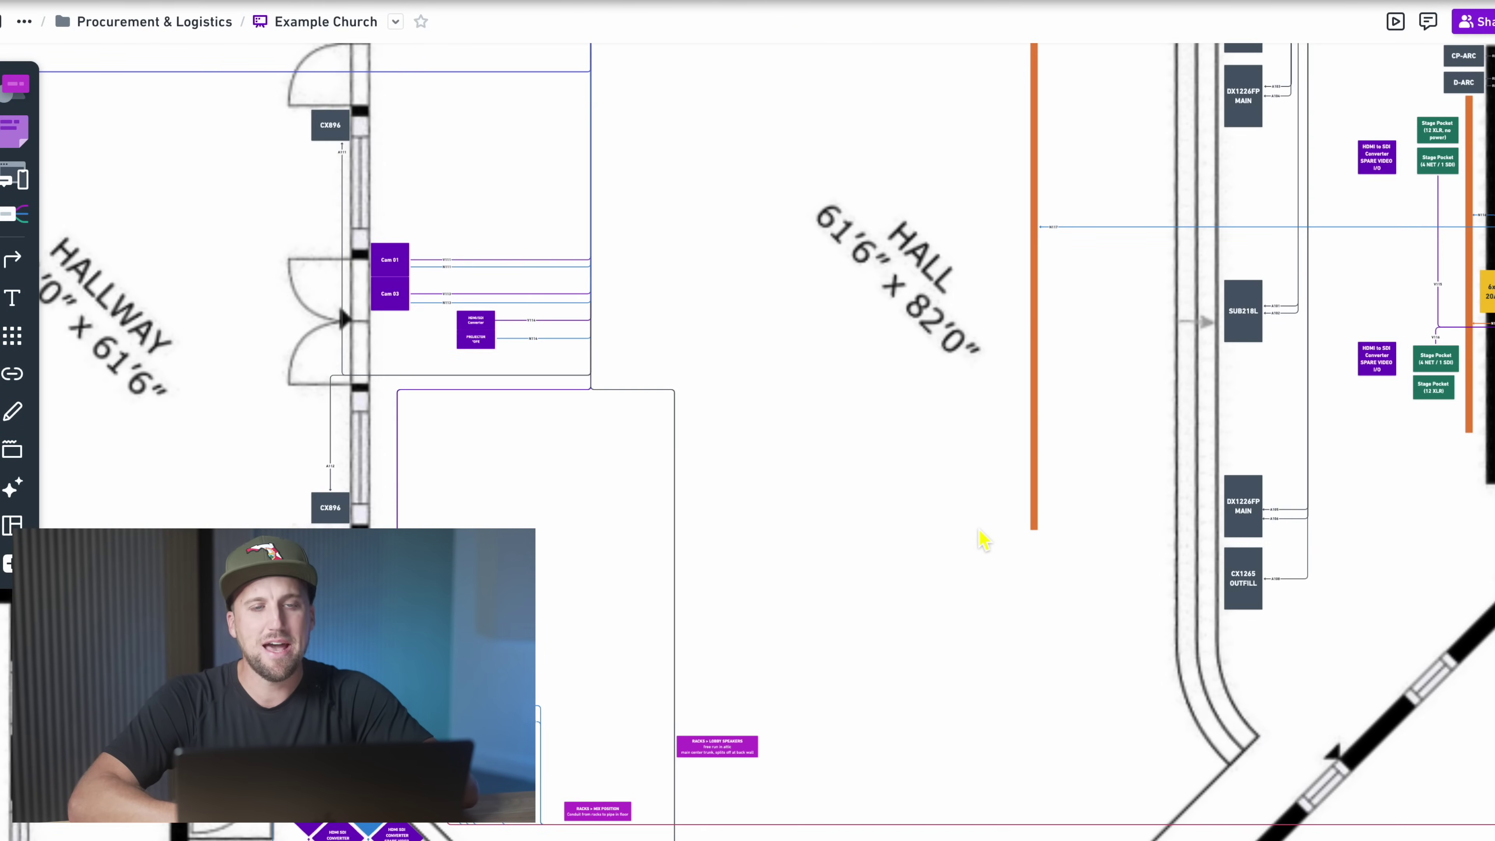
scroll(983, 538, "right", 8)
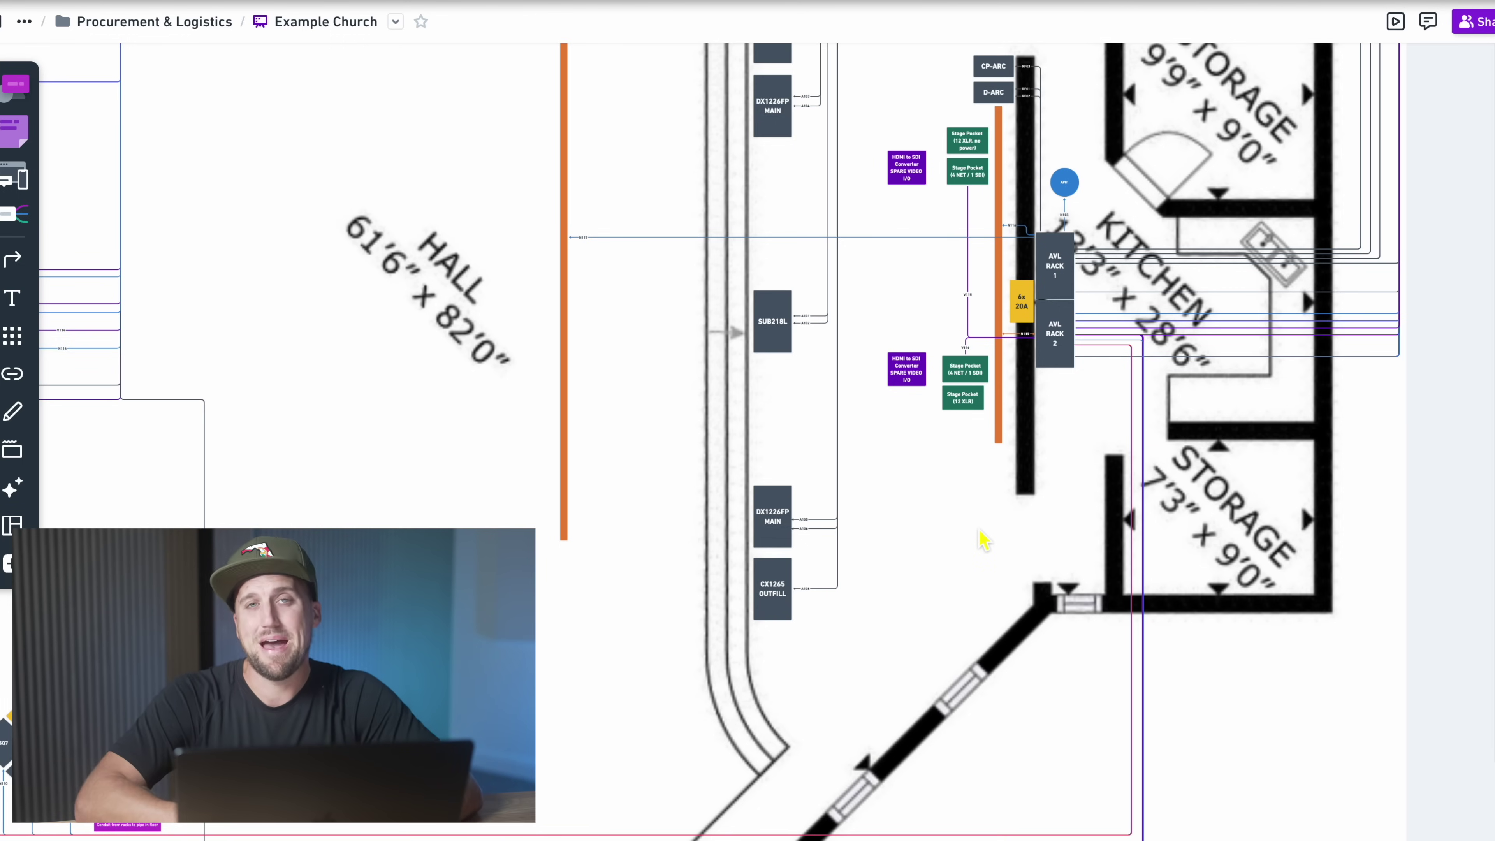
scroll(735, 421, "down", 5)
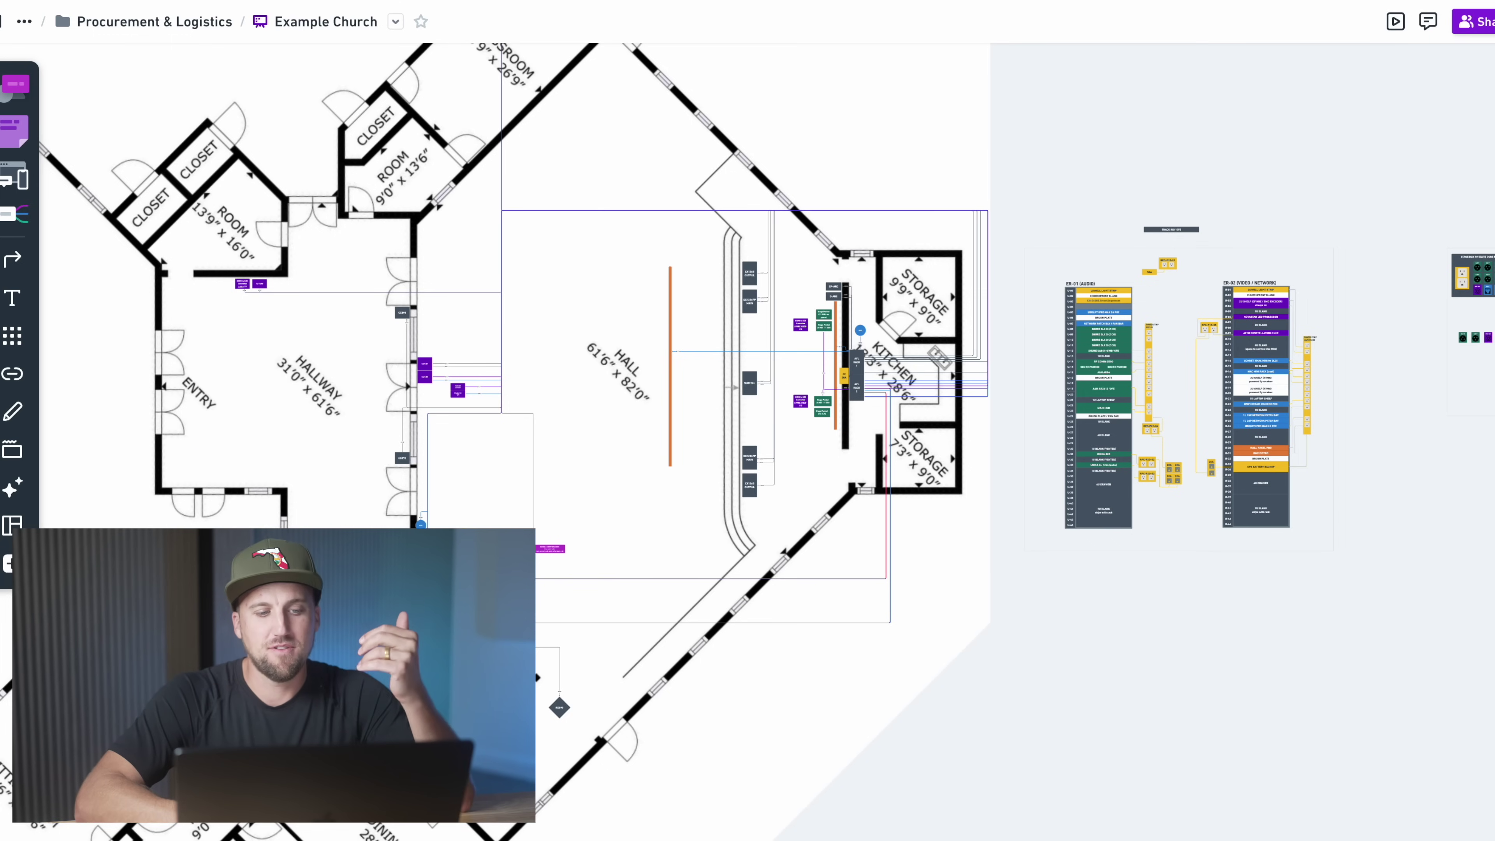
scroll(413, 592, "up", 10)
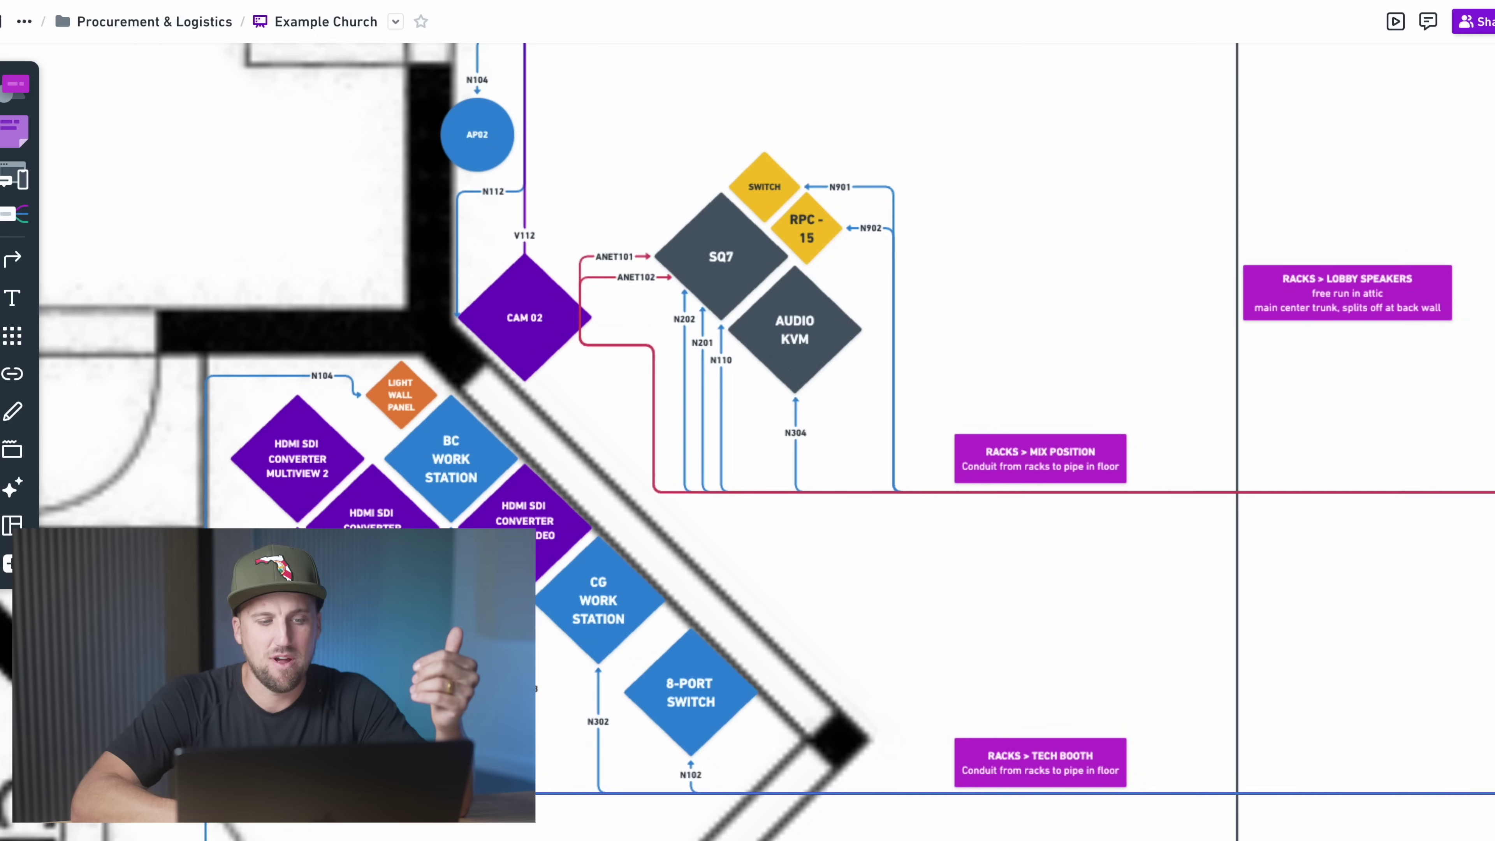
scroll(747, 441, "left", 5)
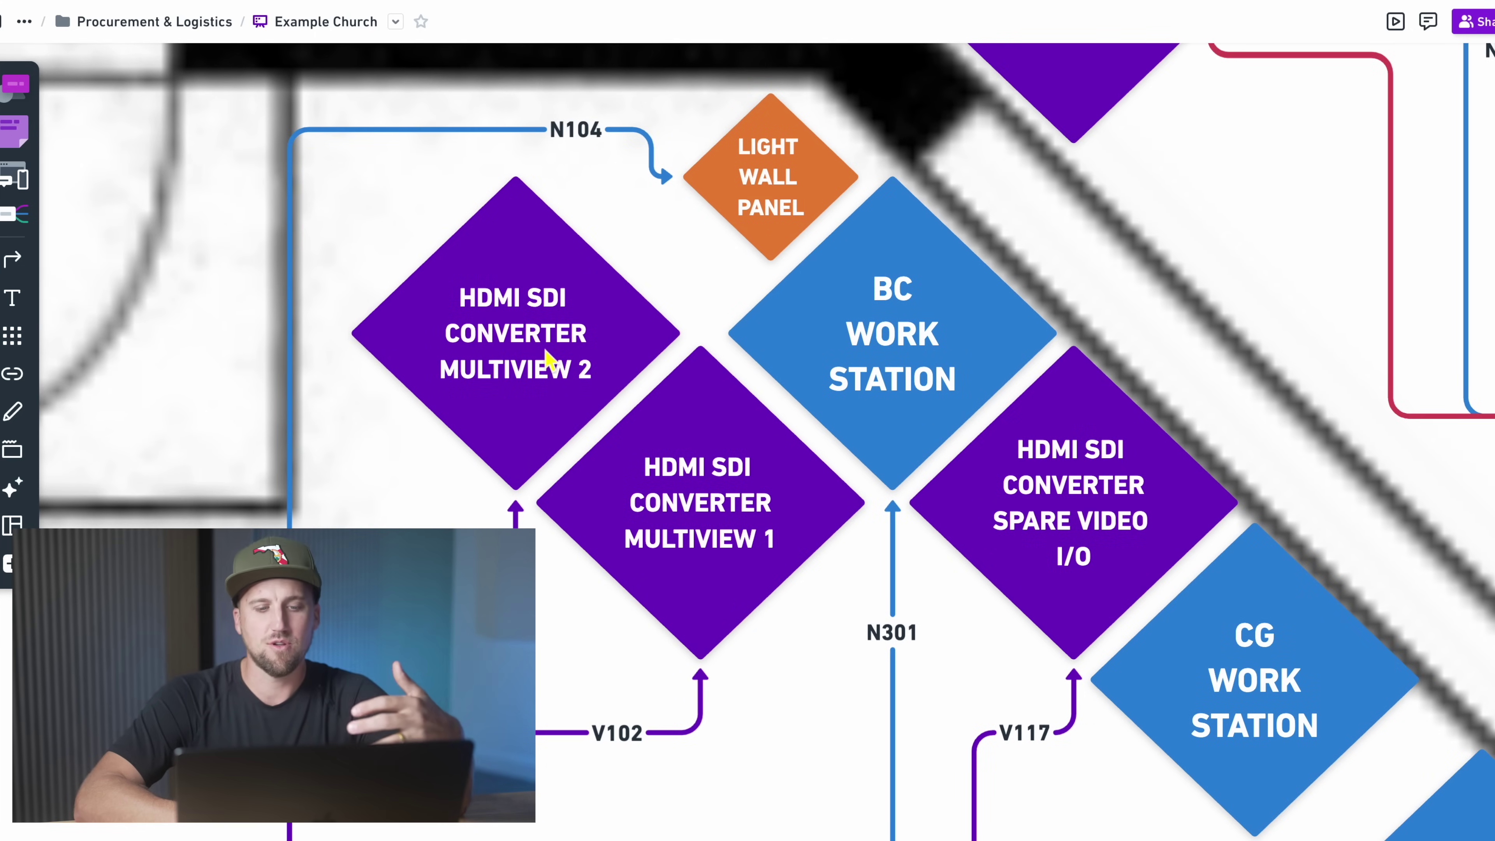
scroll(691, 524, "down", 10)
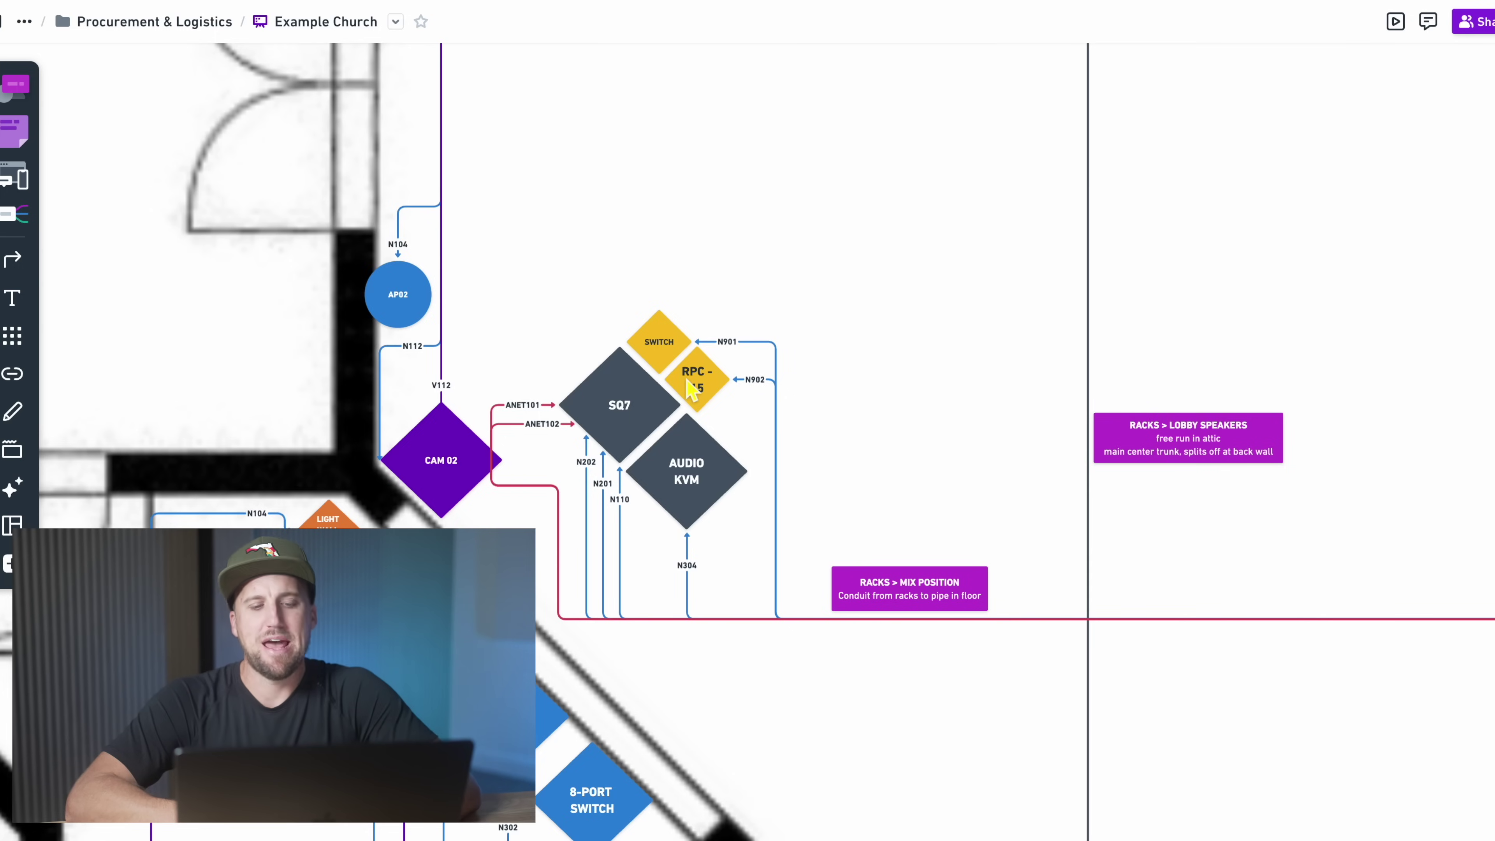
scroll(684, 388, "up", 10)
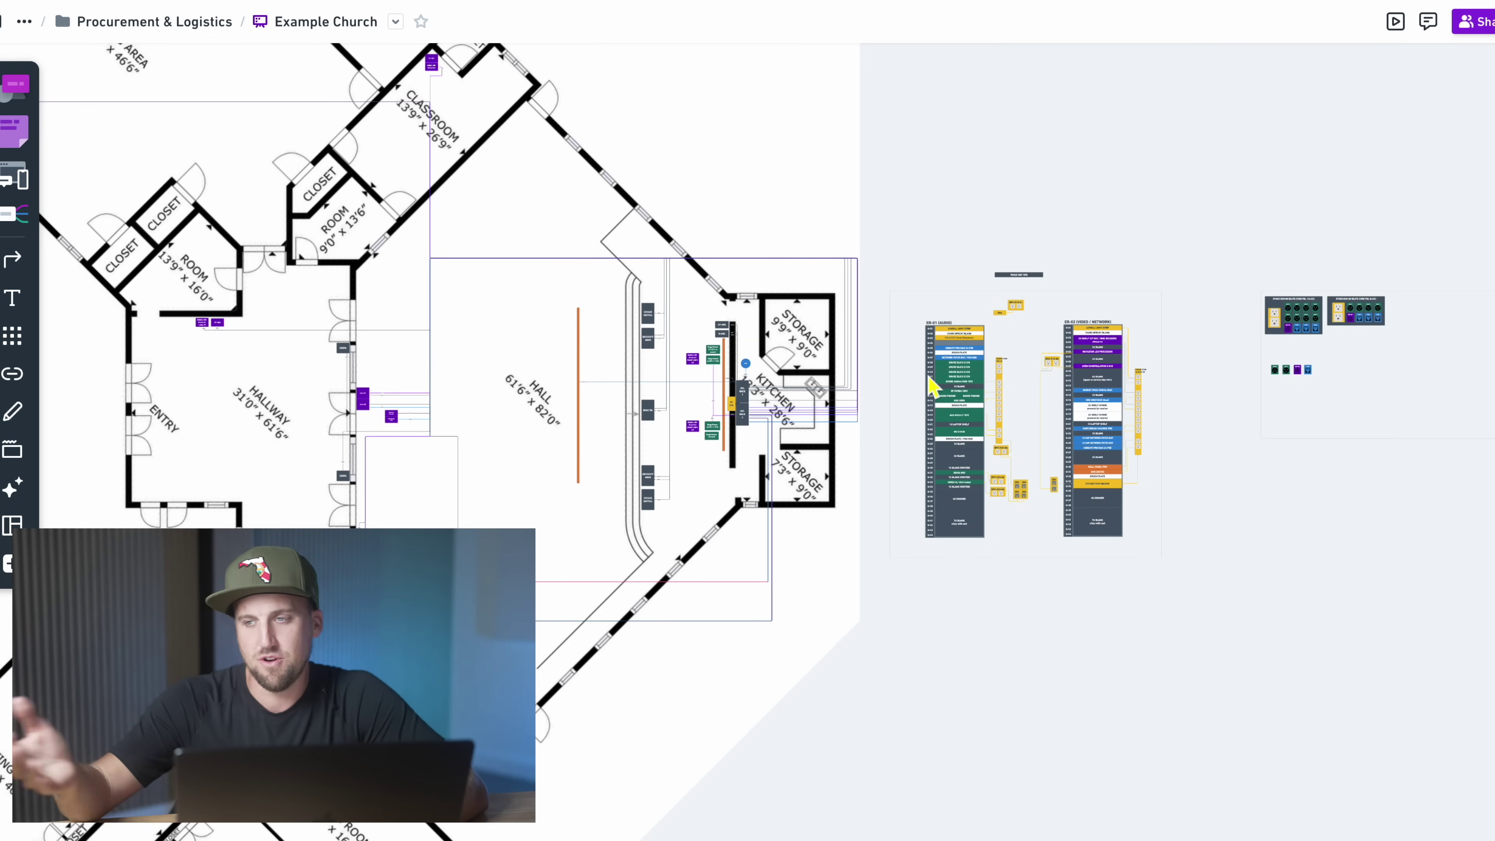
scroll(647, 465, "left", 4)
scroll(647, 465, "up", 2)
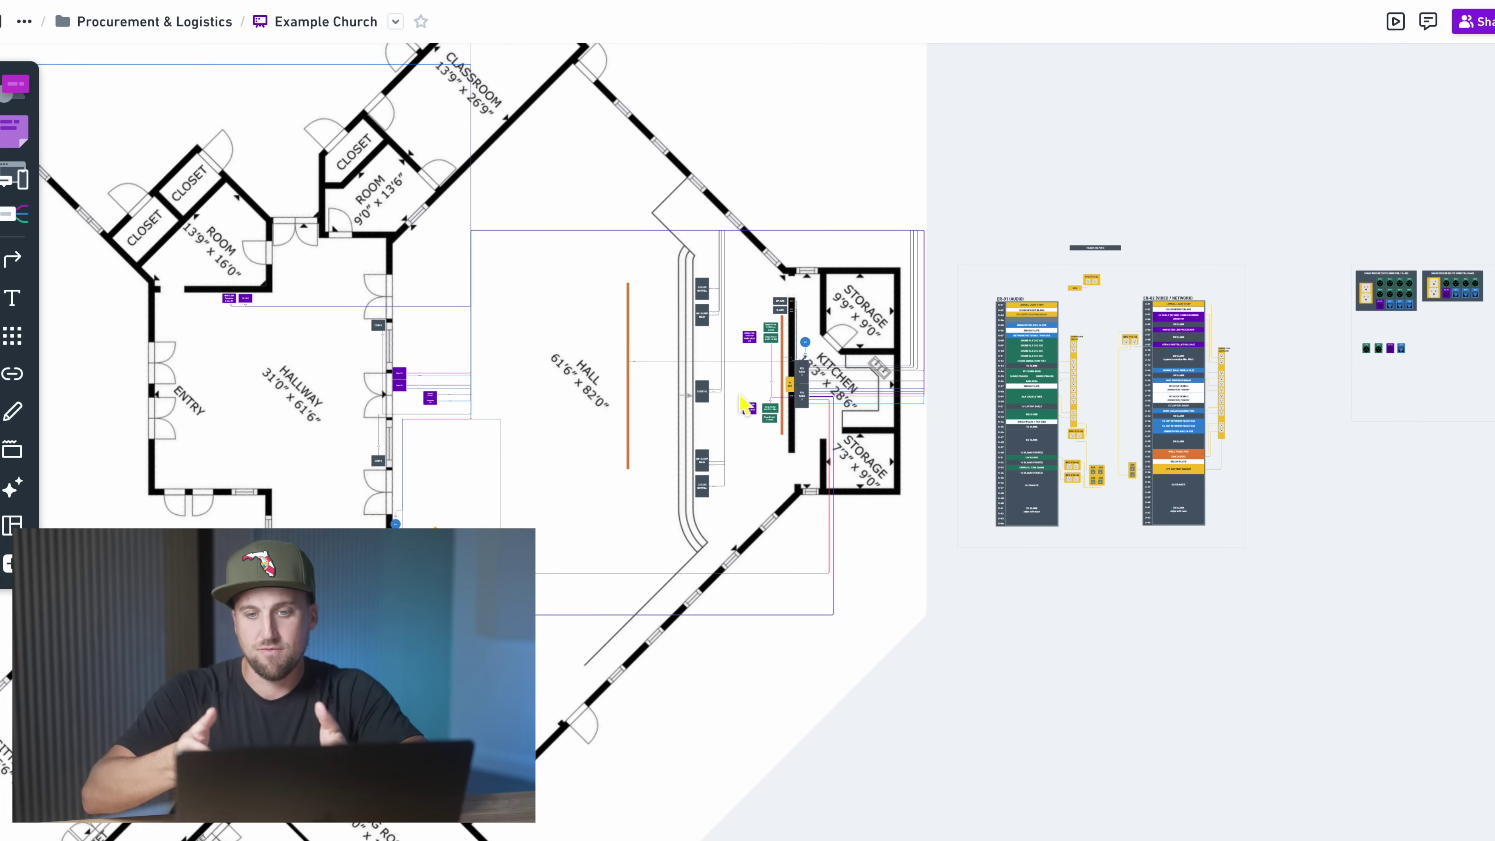
Zoom in on the kitchen and ER-01 rack, zoom back out, then move to the AV Templates board.
scroll(1207, 388, "up", 5)
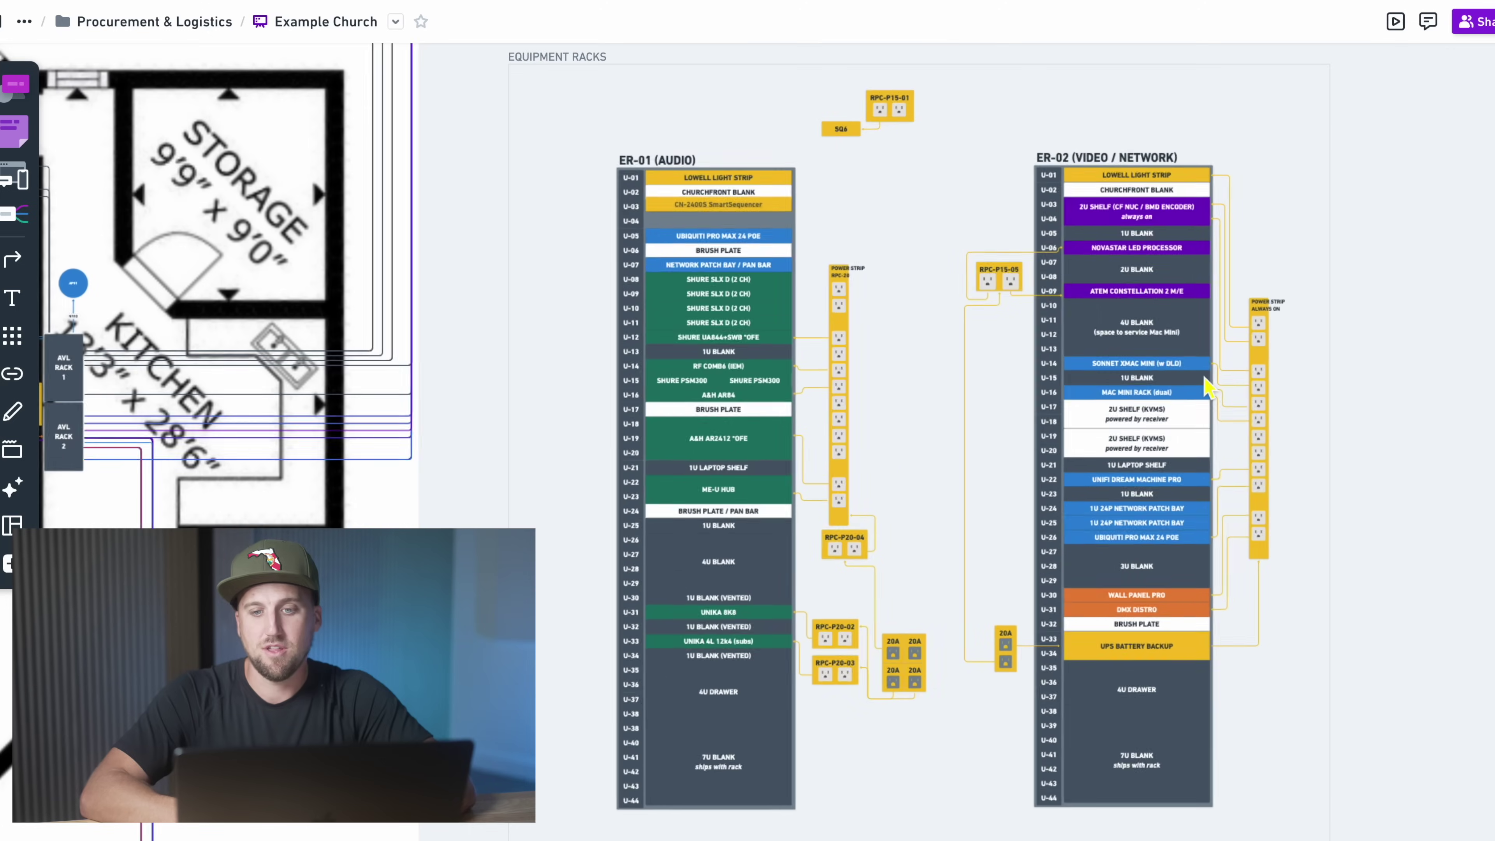
scroll(1207, 389, "down", 5)
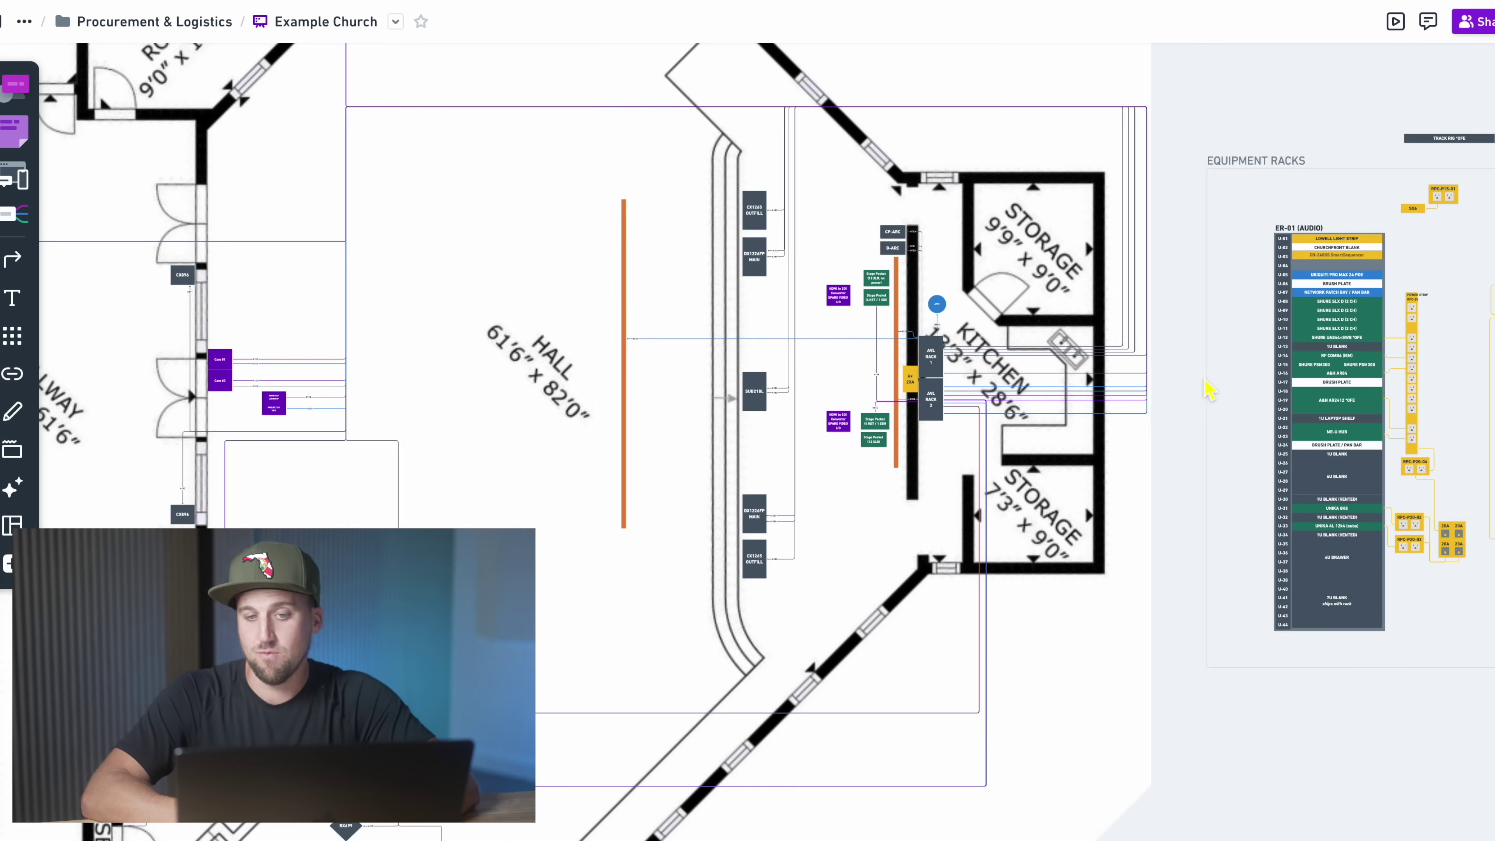
scroll(1000, 405, "left", 5)
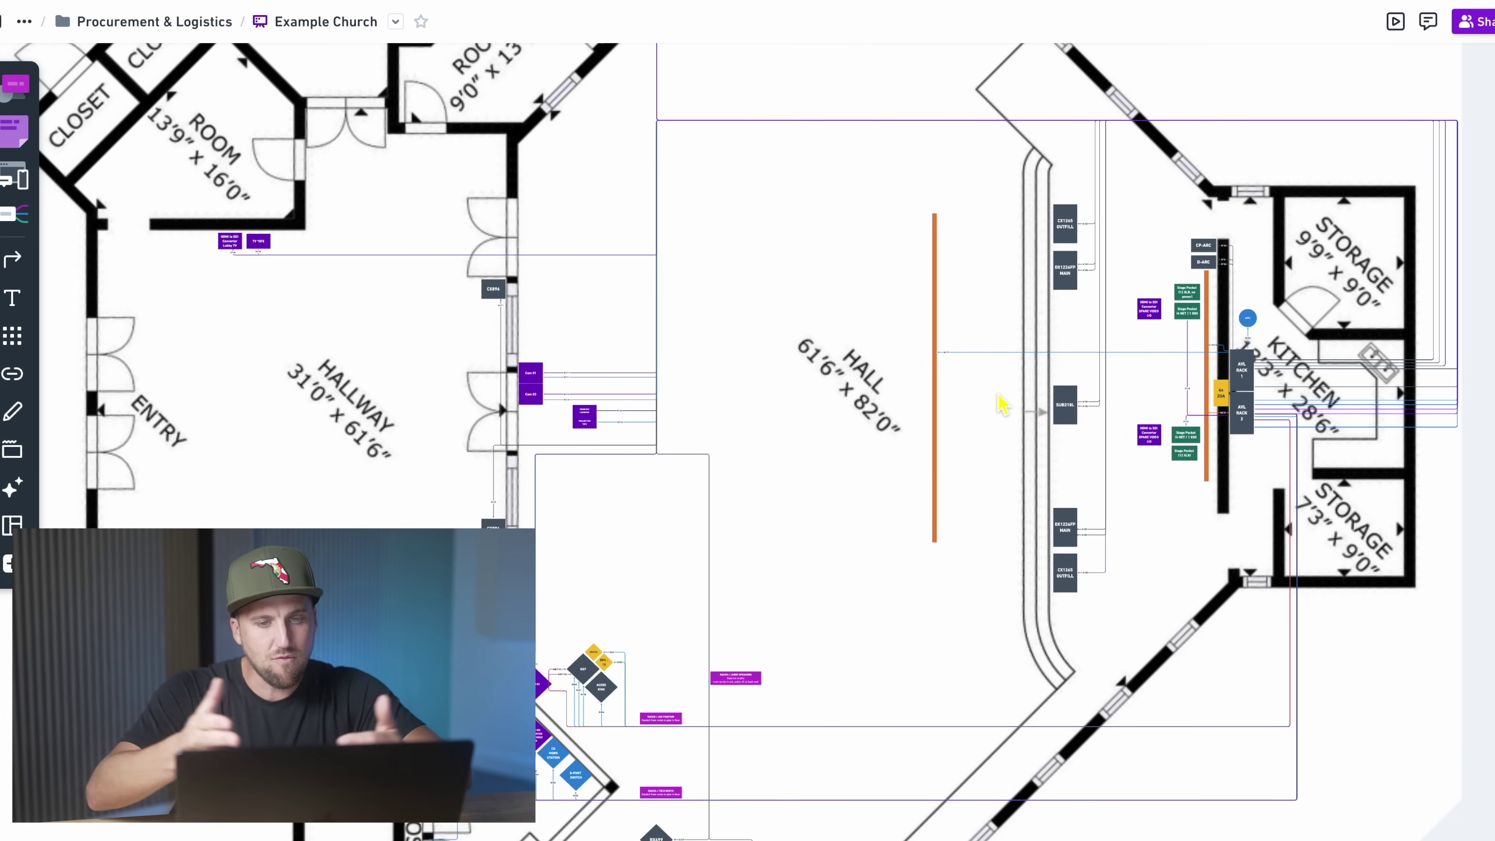
scroll(1002, 405, "down", 3)
scroll(1118, 394, "right", 3)
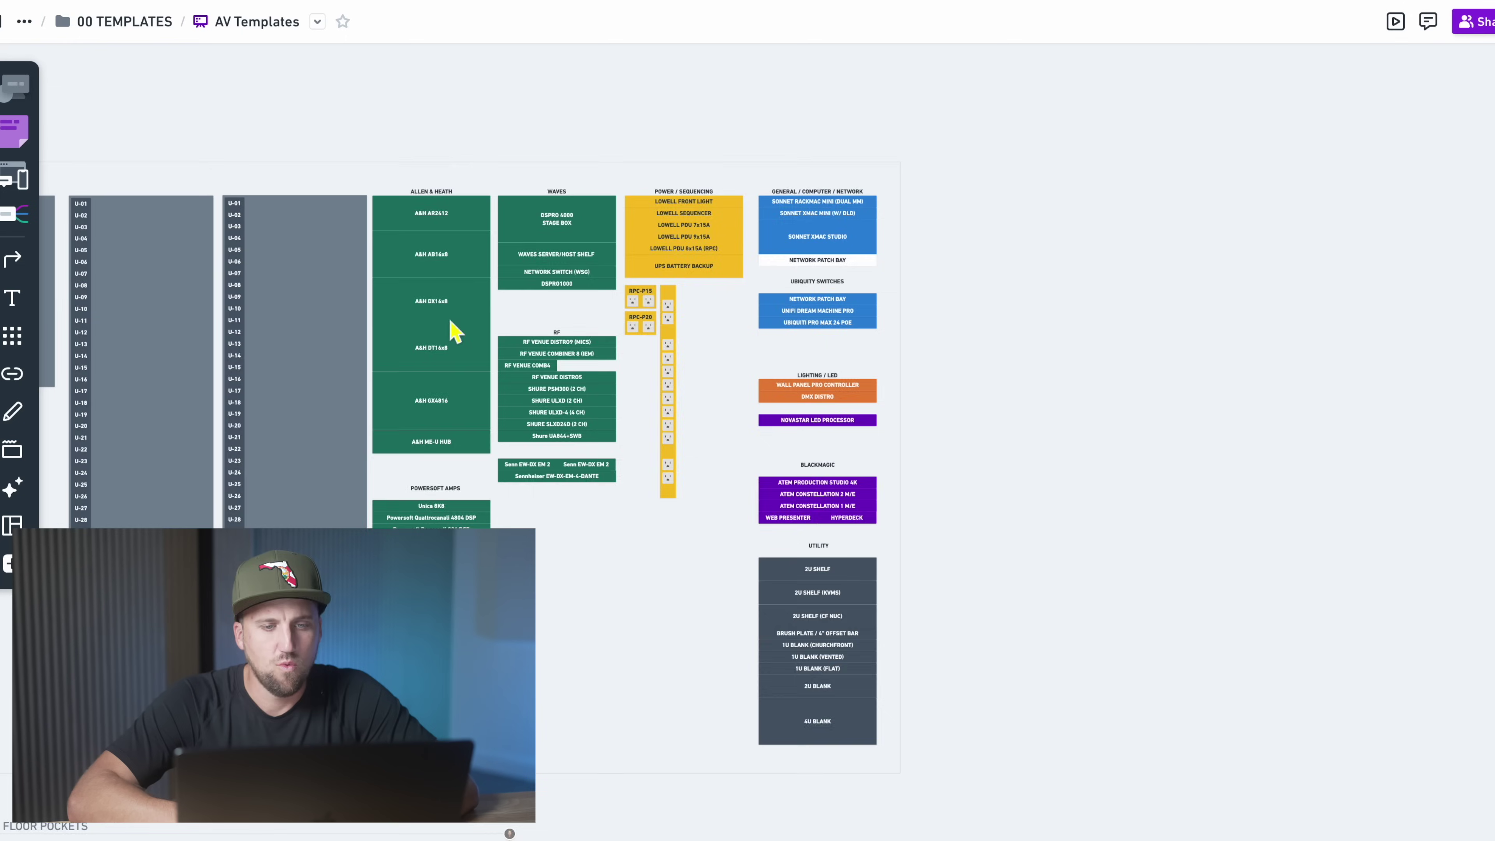
scroll(456, 329, "up", 5)
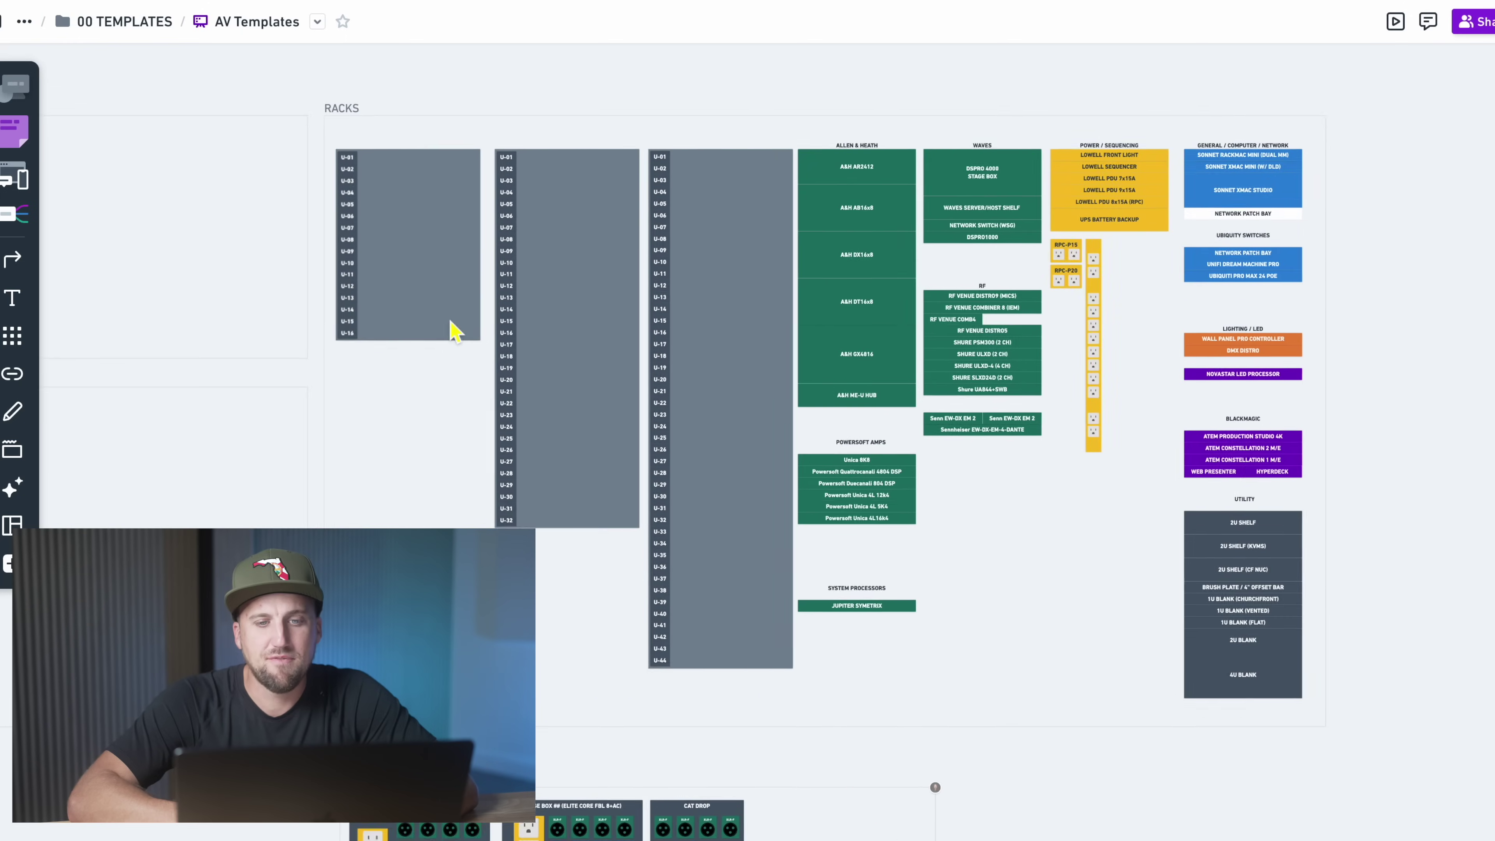
Pan across the blank rack templates on the AV Templates board.
scroll(852, 279, "up", 3)
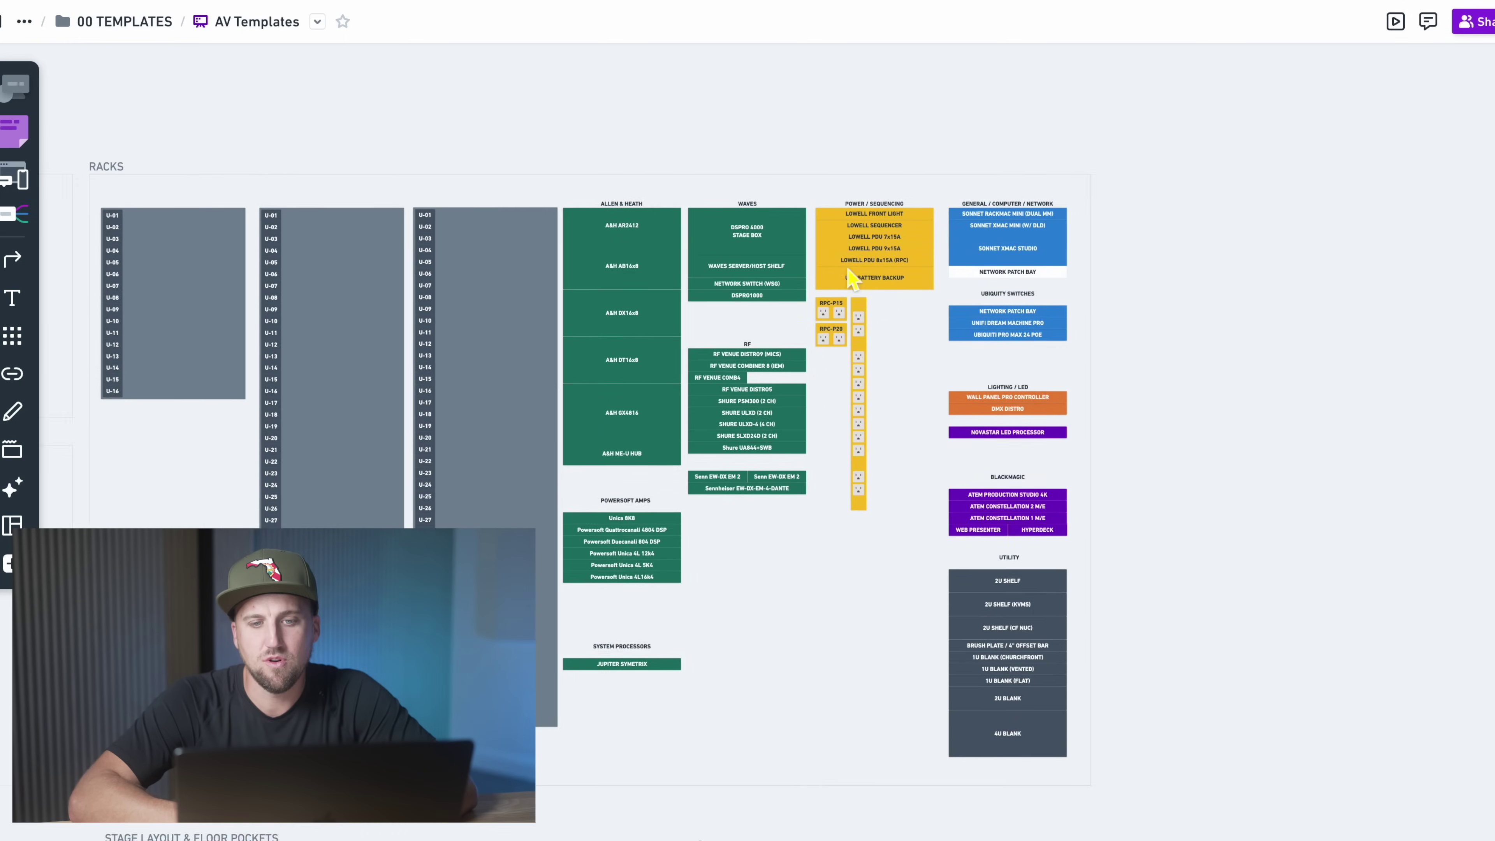
scroll(851, 279, "down", 3)
scroll(852, 279, "left", 3)
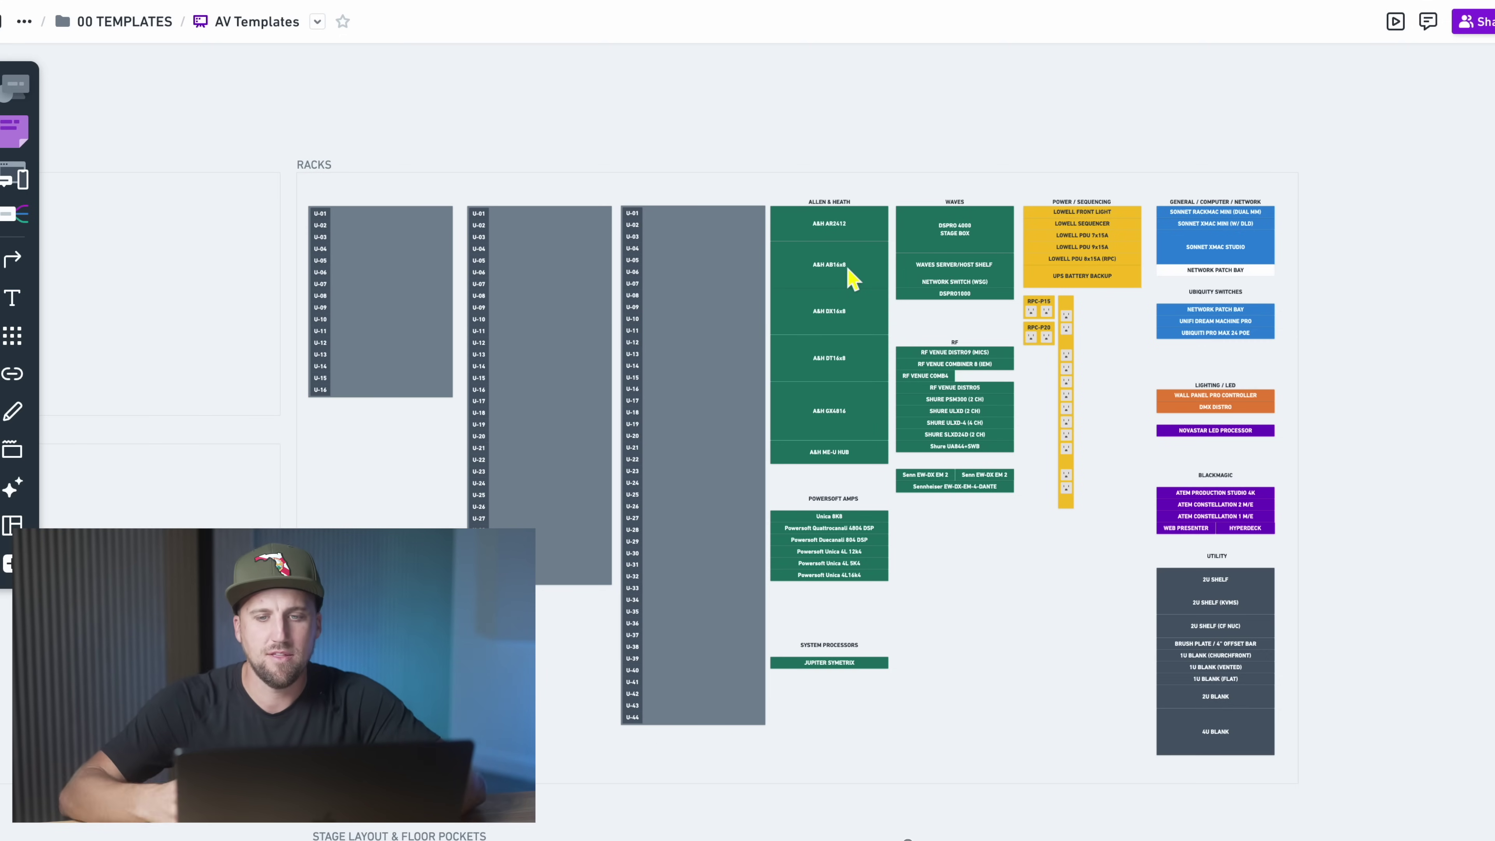
scroll(851, 276, "up", 4)
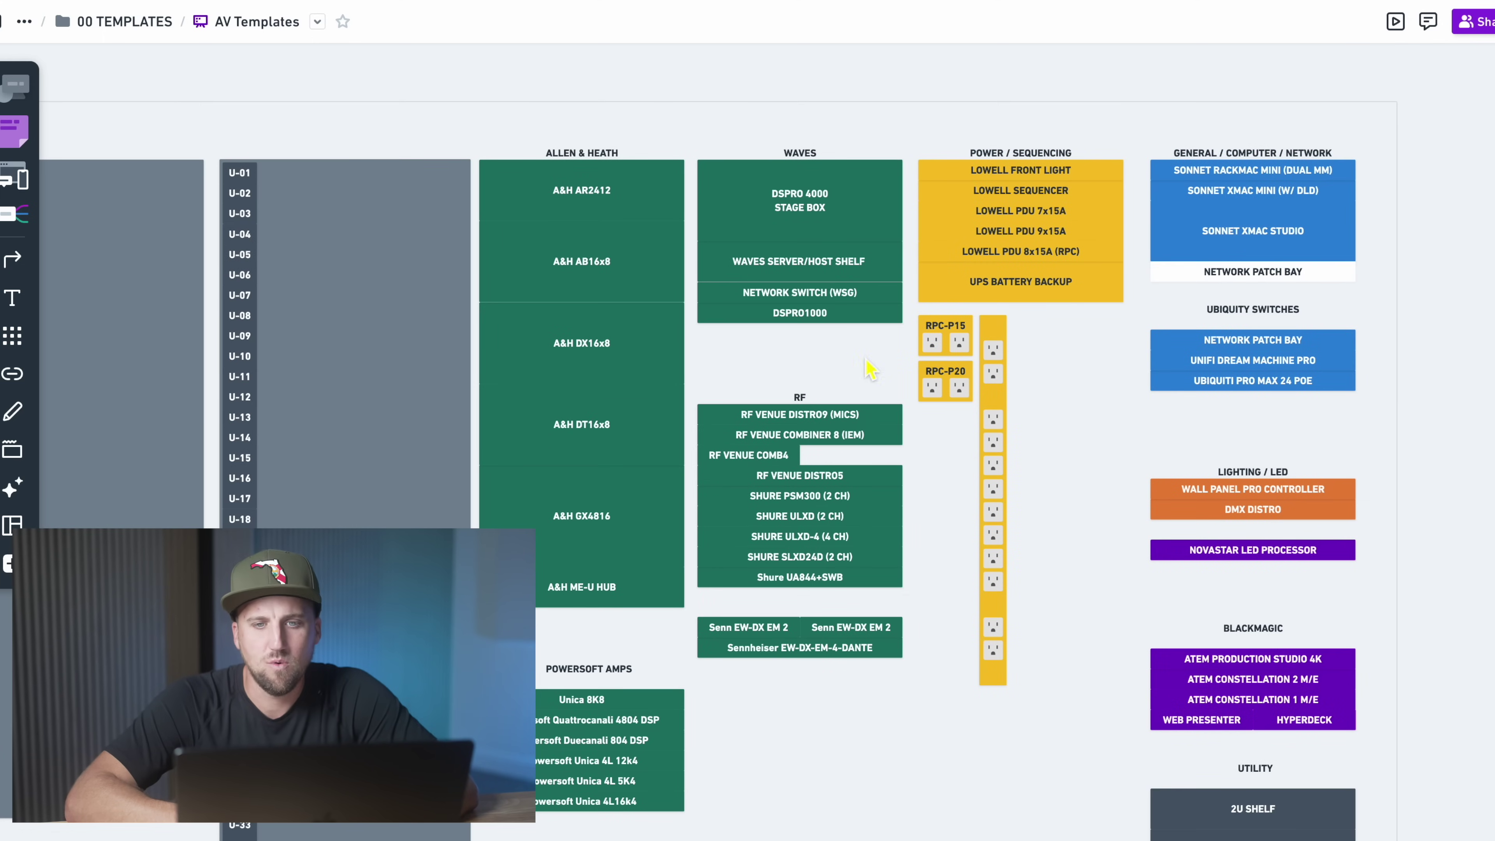
scroll(1036, 199, "right", 3)
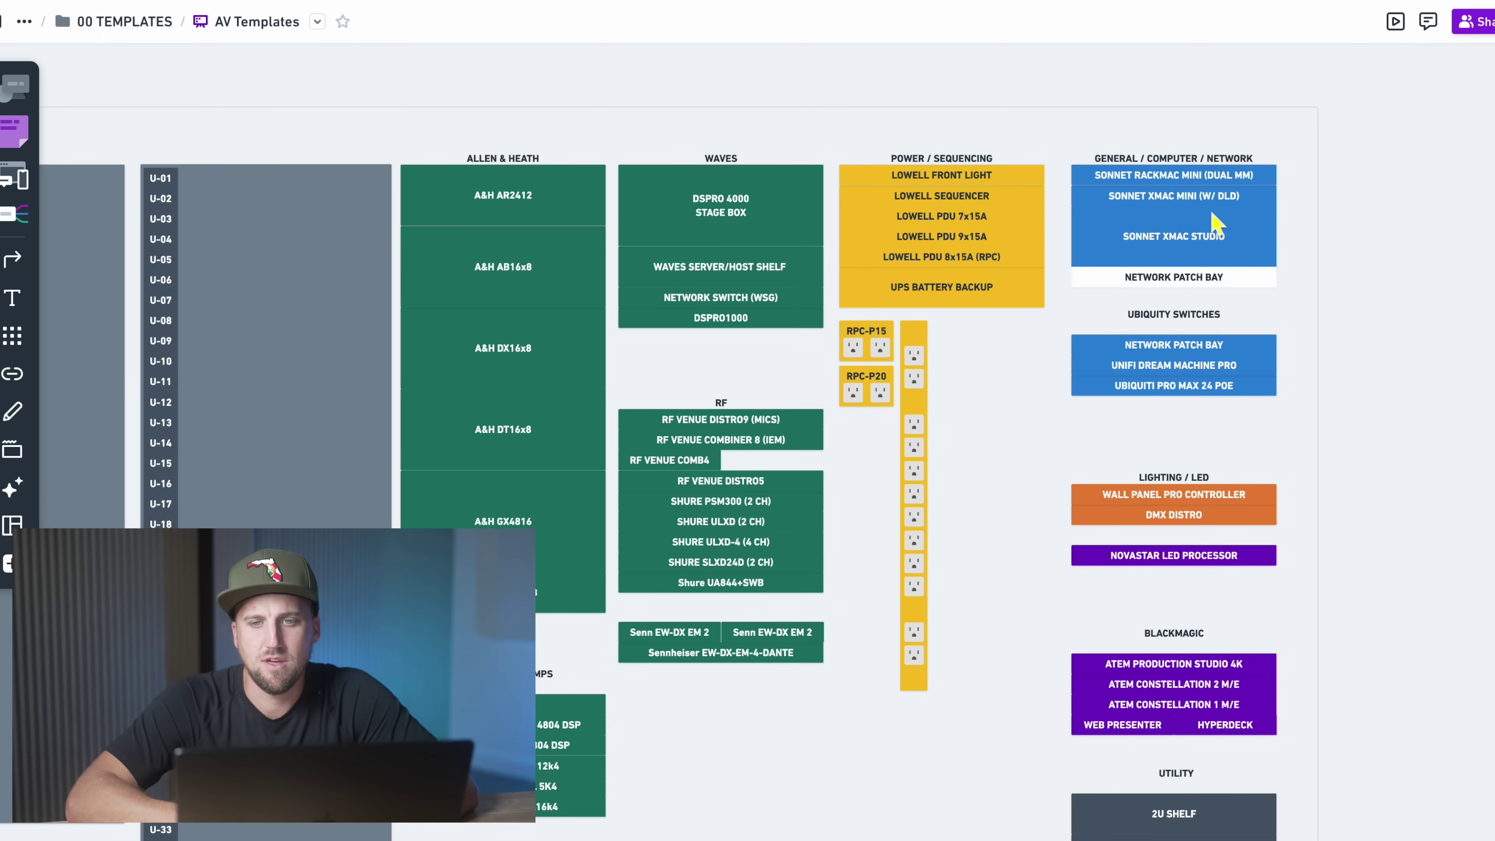
scroll(1215, 223, "right", 3)
scroll(1215, 223, "down", 2)
scroll(1174, 413, "down", 3)
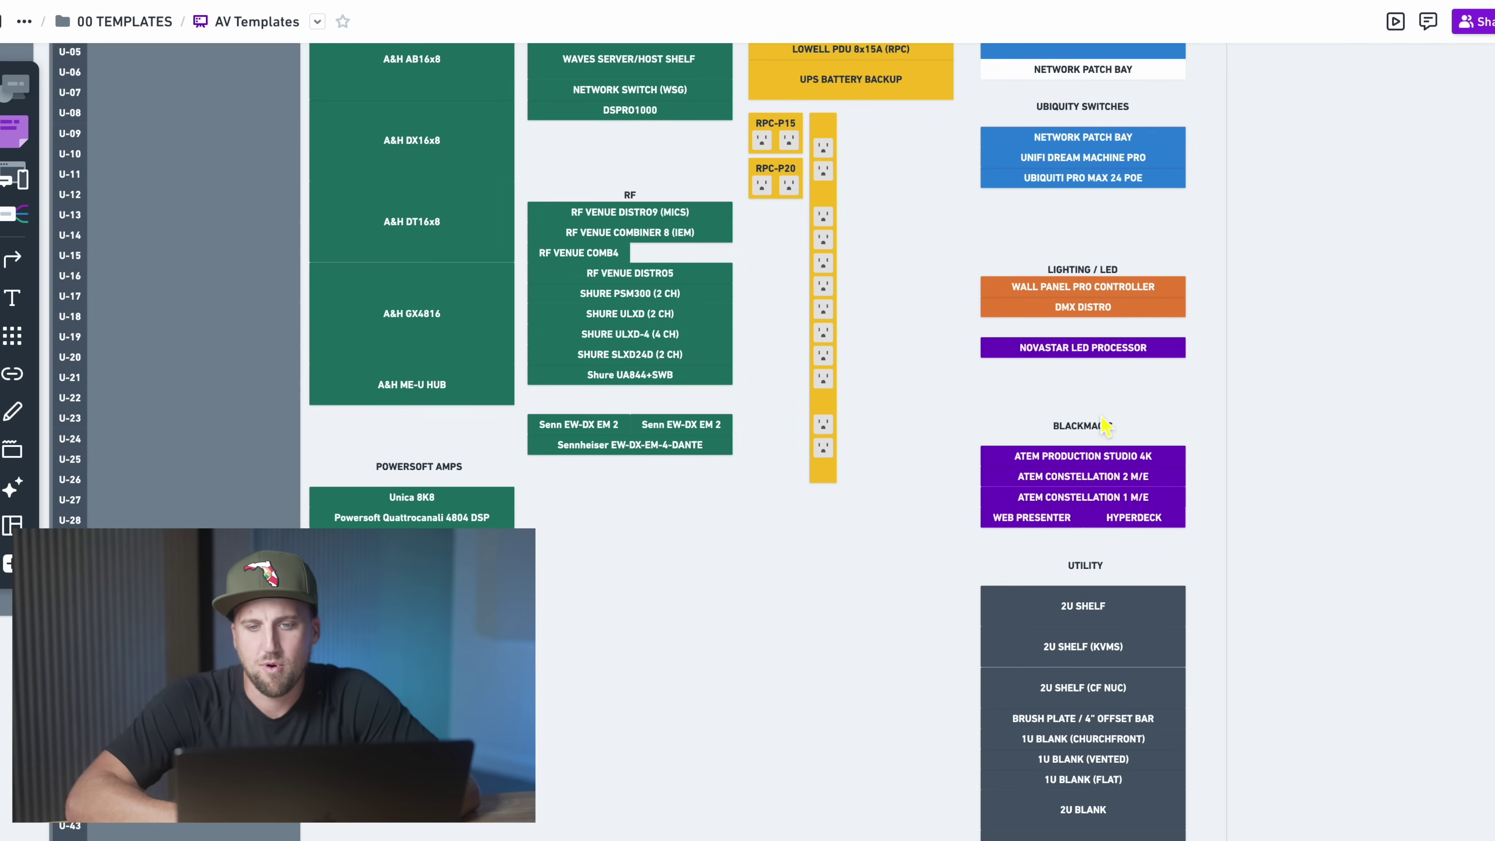
scroll(1139, 503, "down", 5)
scroll(1138, 503, "left", 1)
Select the 2U SHELF, 2U SHELF (KVMS) and 2U BLANK blocks, then scroll to Stage Layout & Floor Pockets.
left_click(1115, 358)
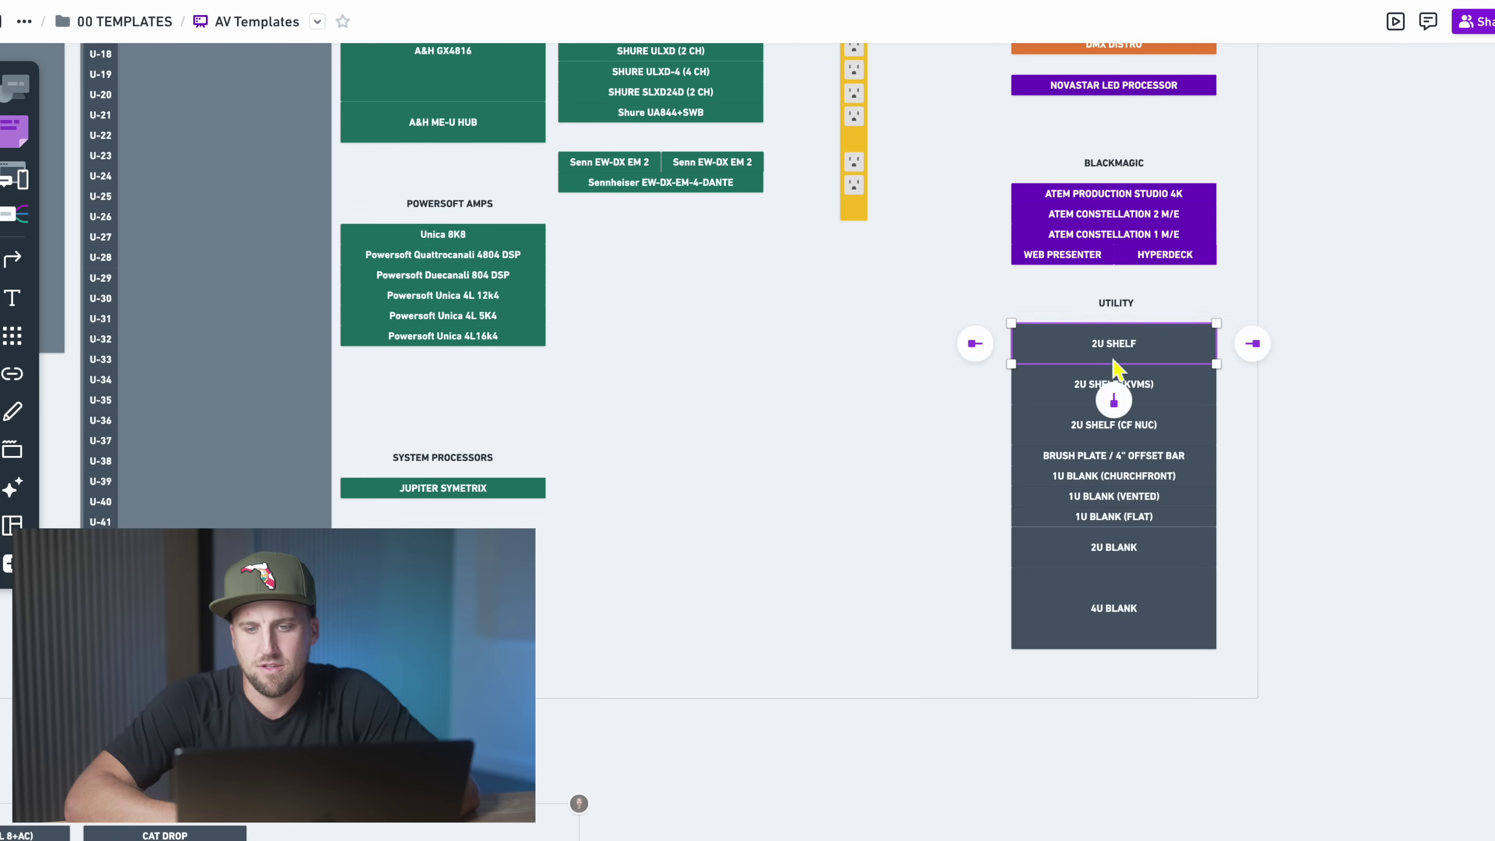
left_click(1055, 395)
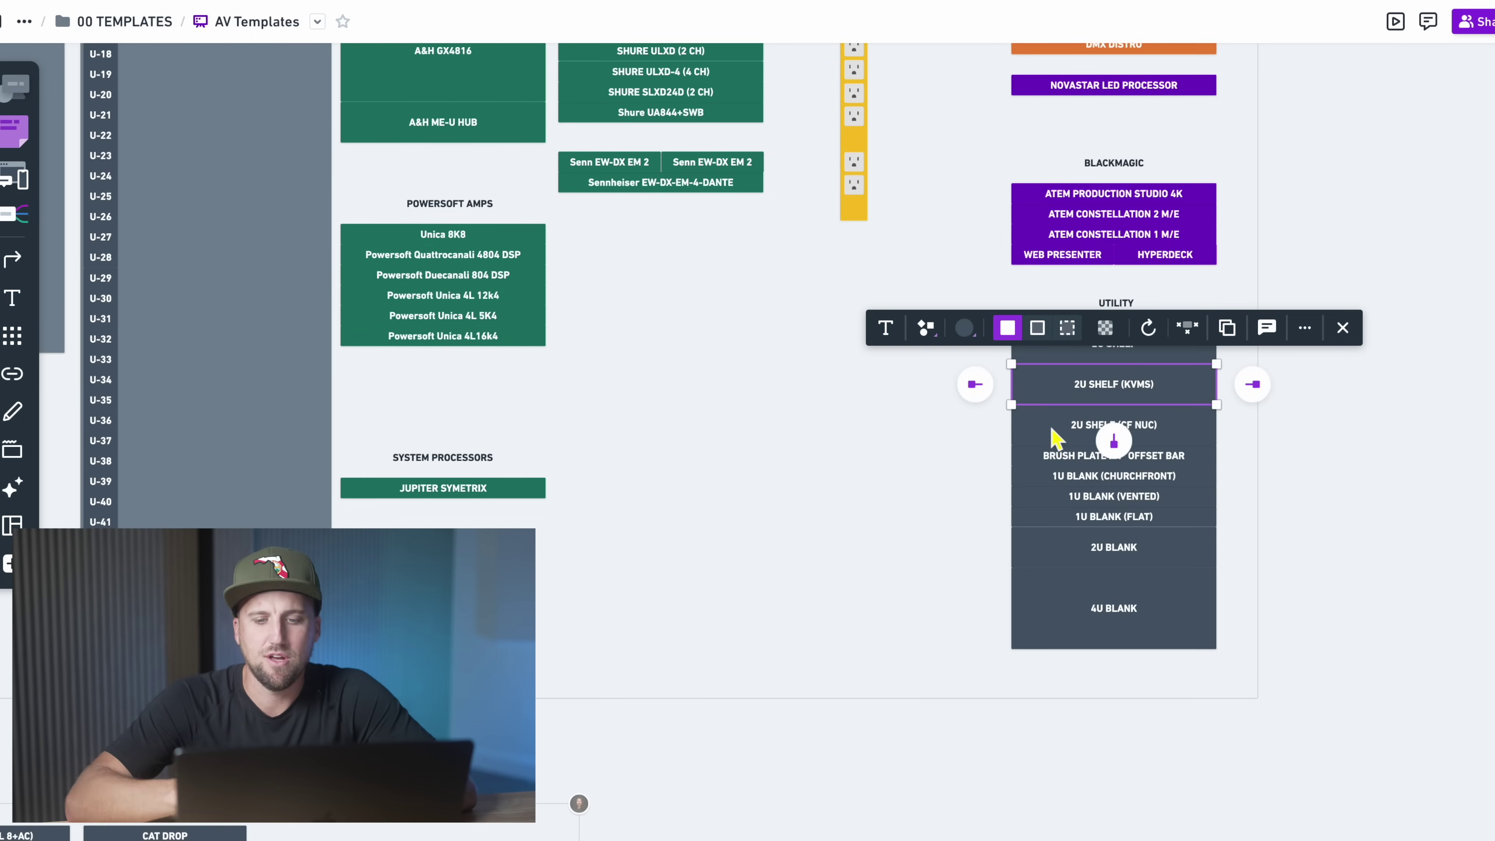
left_click(1062, 559)
scroll(801, 678, "down", 10)
scroll(789, 636, "down", 3)
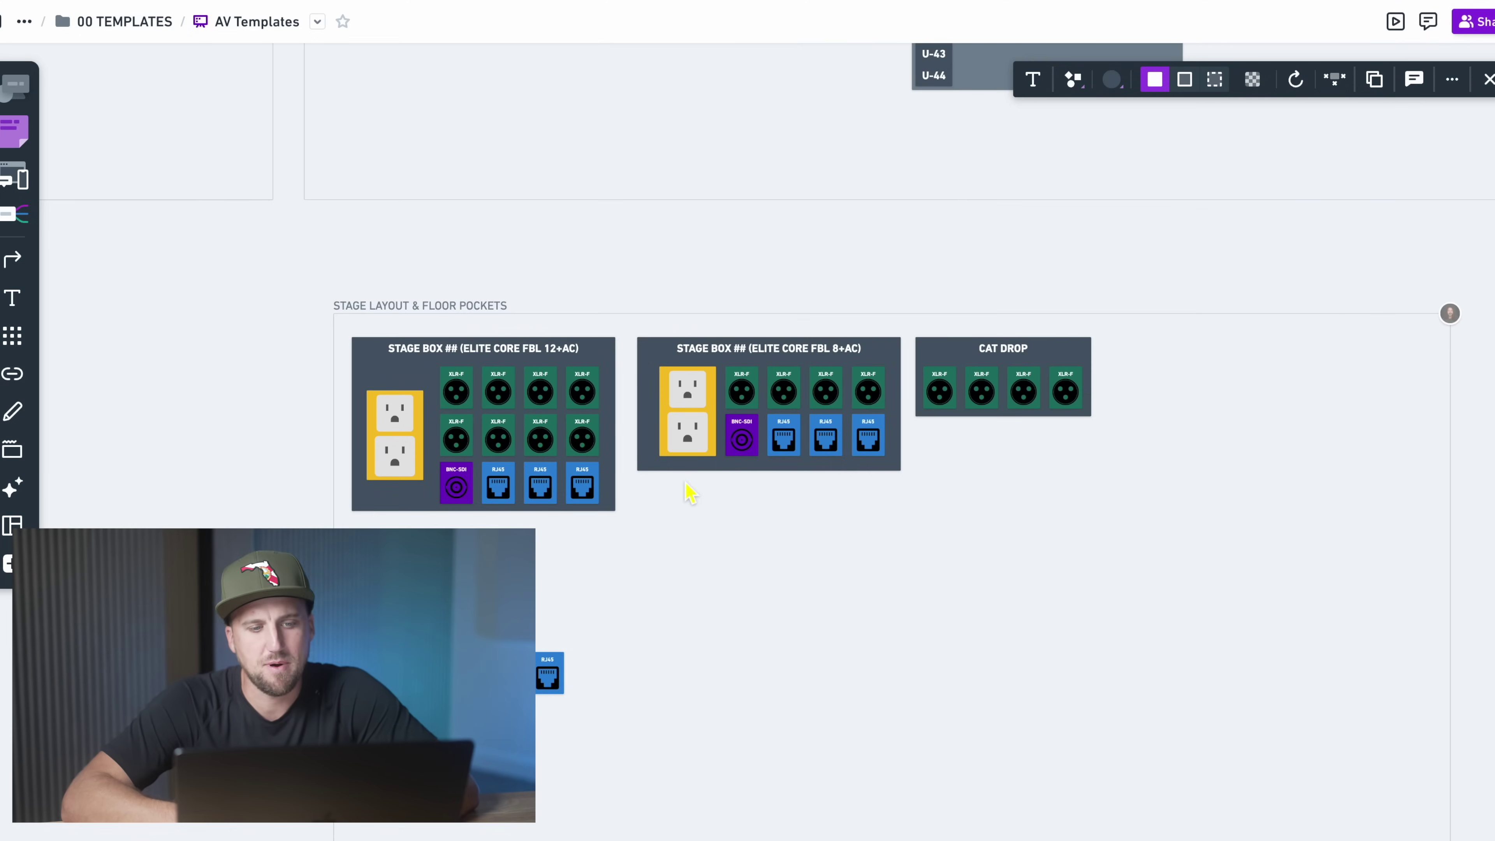
Scroll through the Network Switches, Behringer/Midas audio and ATEM Constellation 2 M/E template sections.
scroll(687, 494, "down", 5)
scroll(433, 235, "up", 5)
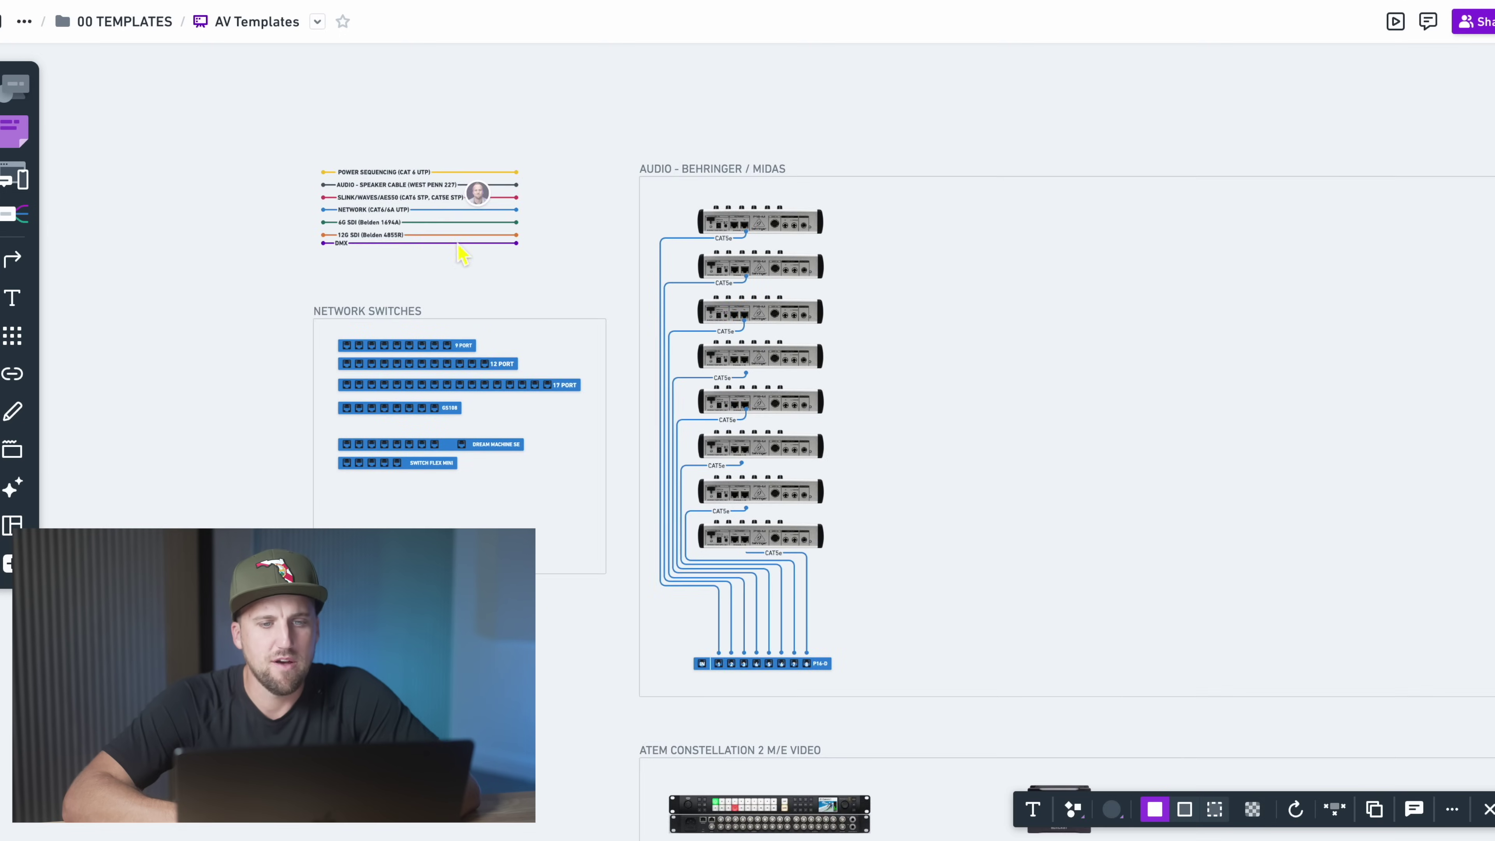
scroll(650, 318, "up", 3)
scroll(648, 321, "up", 3)
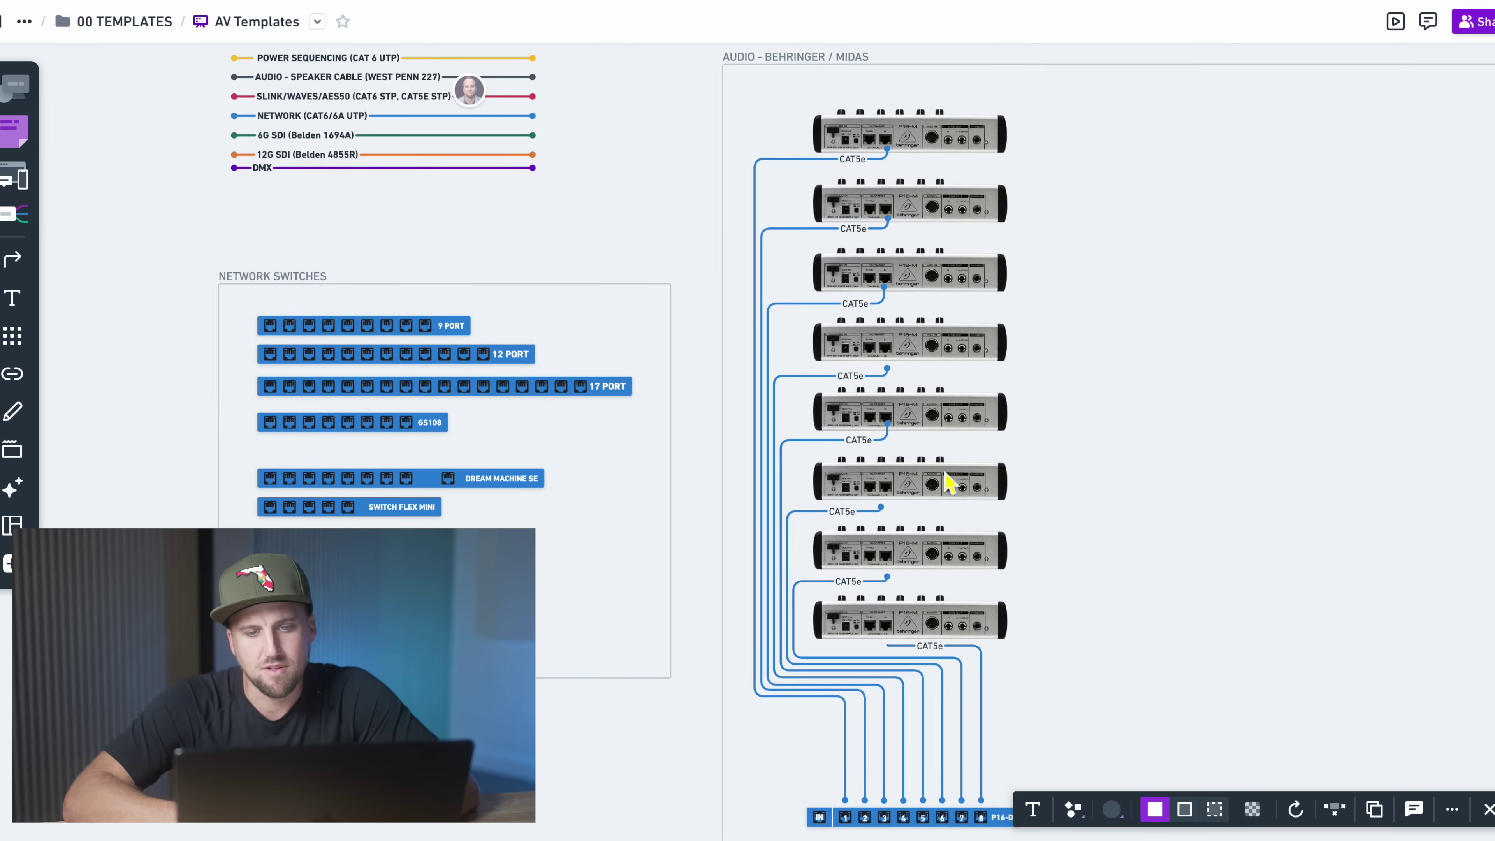
scroll(949, 484, "down", 3)
scroll(948, 574, "down", 5)
scroll(940, 634, "right", 3)
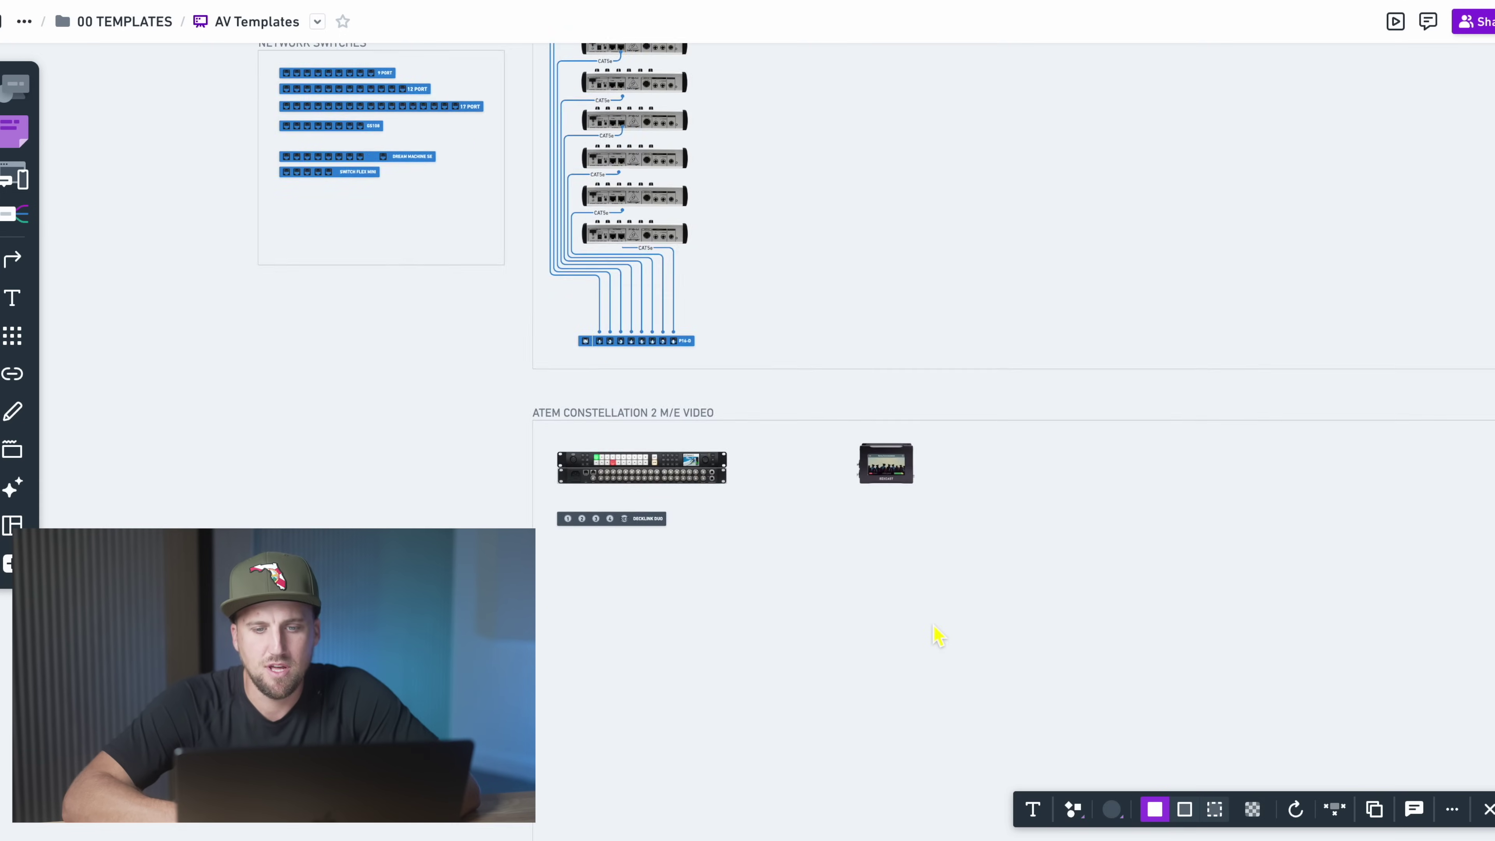
scroll(937, 635, "up", 5)
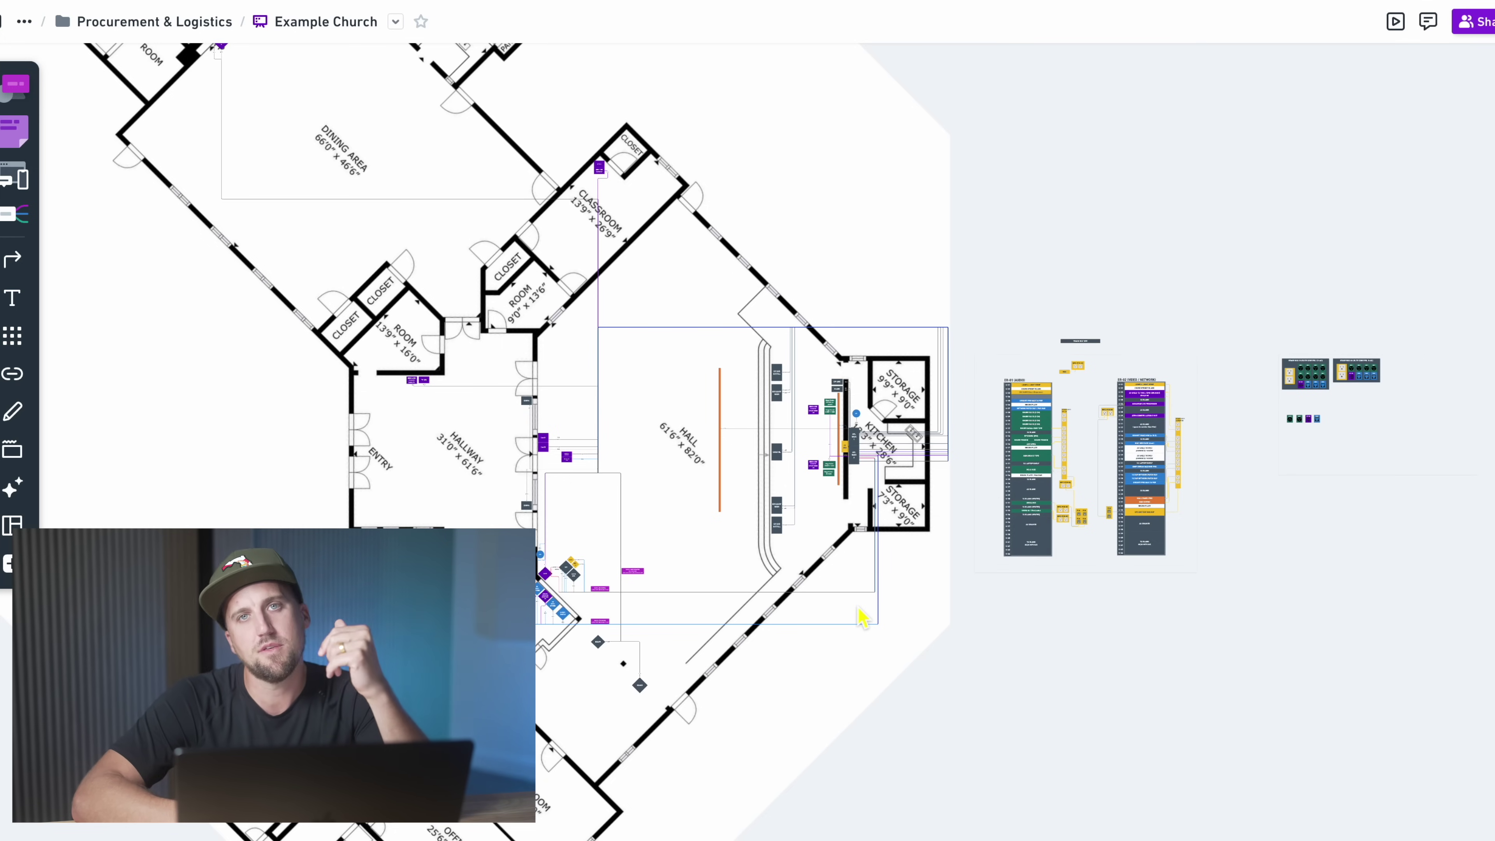
scroll(1027, 386, "up", 10)
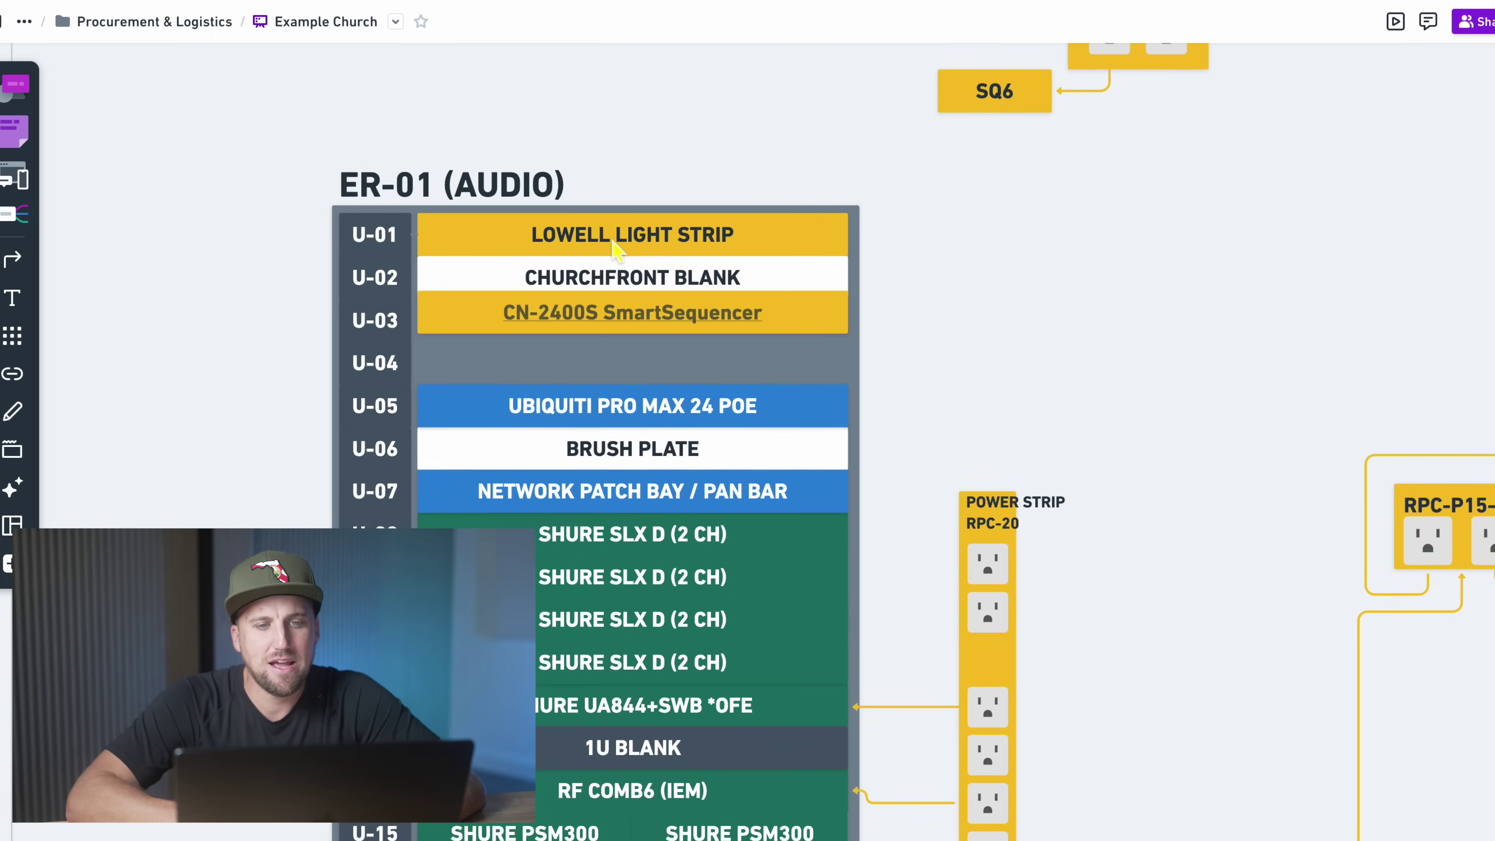
scroll(615, 247, "down", 5)
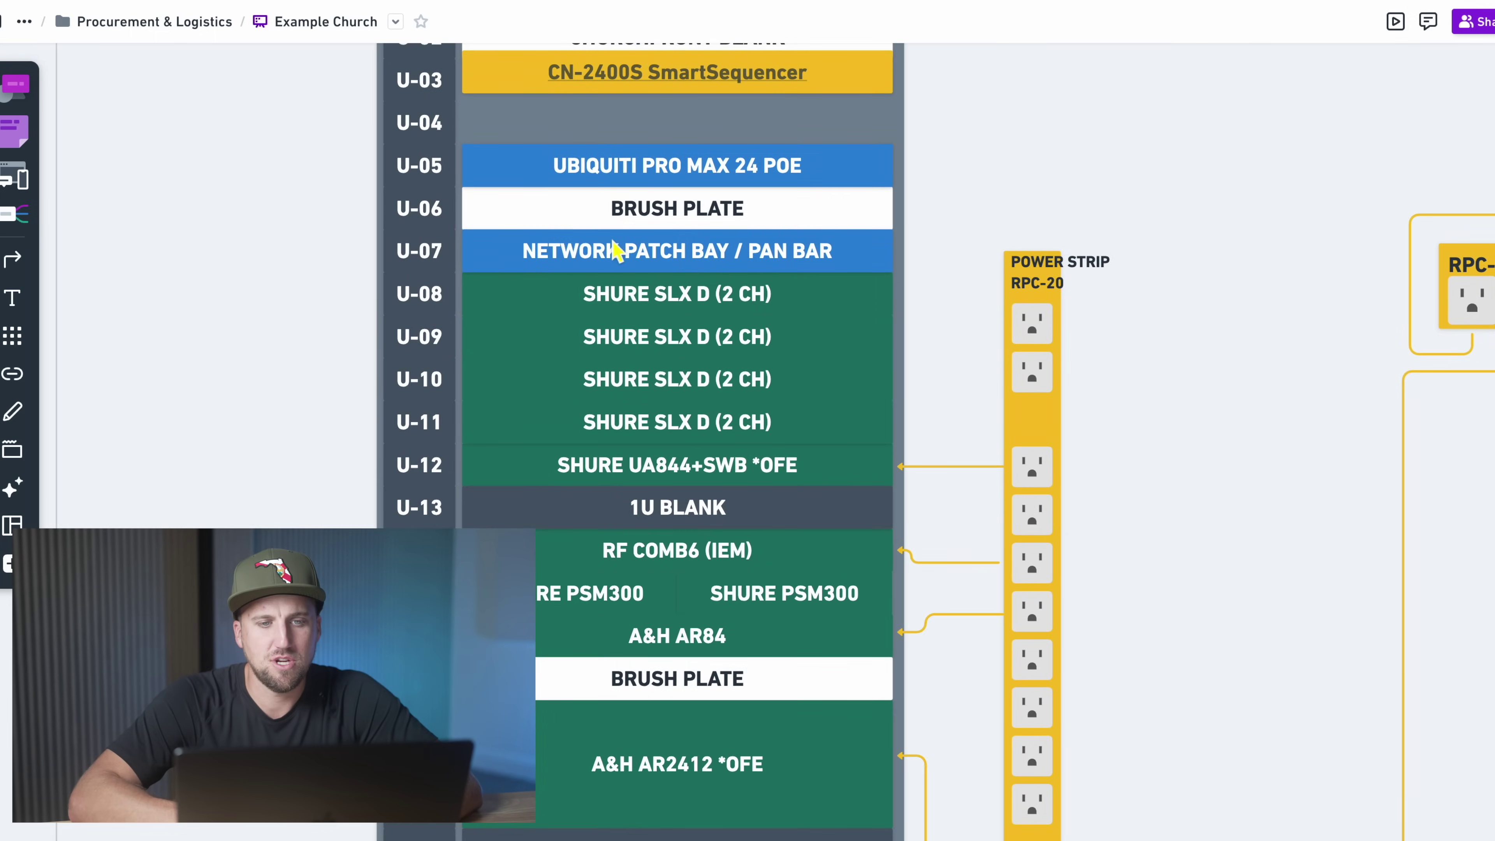
scroll(614, 250, "down", 9)
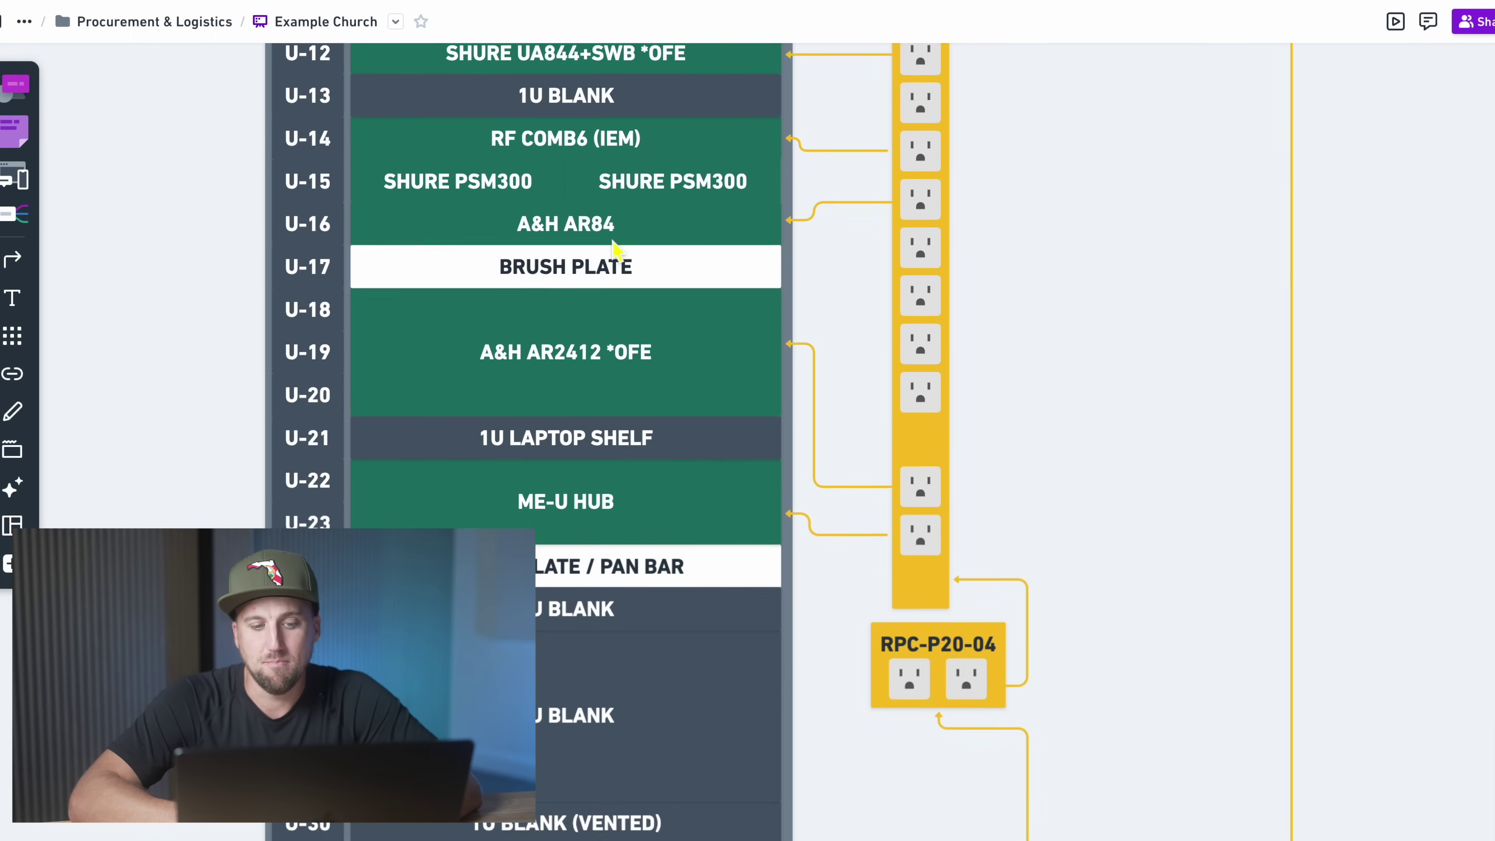
scroll(615, 250, "down", 8)
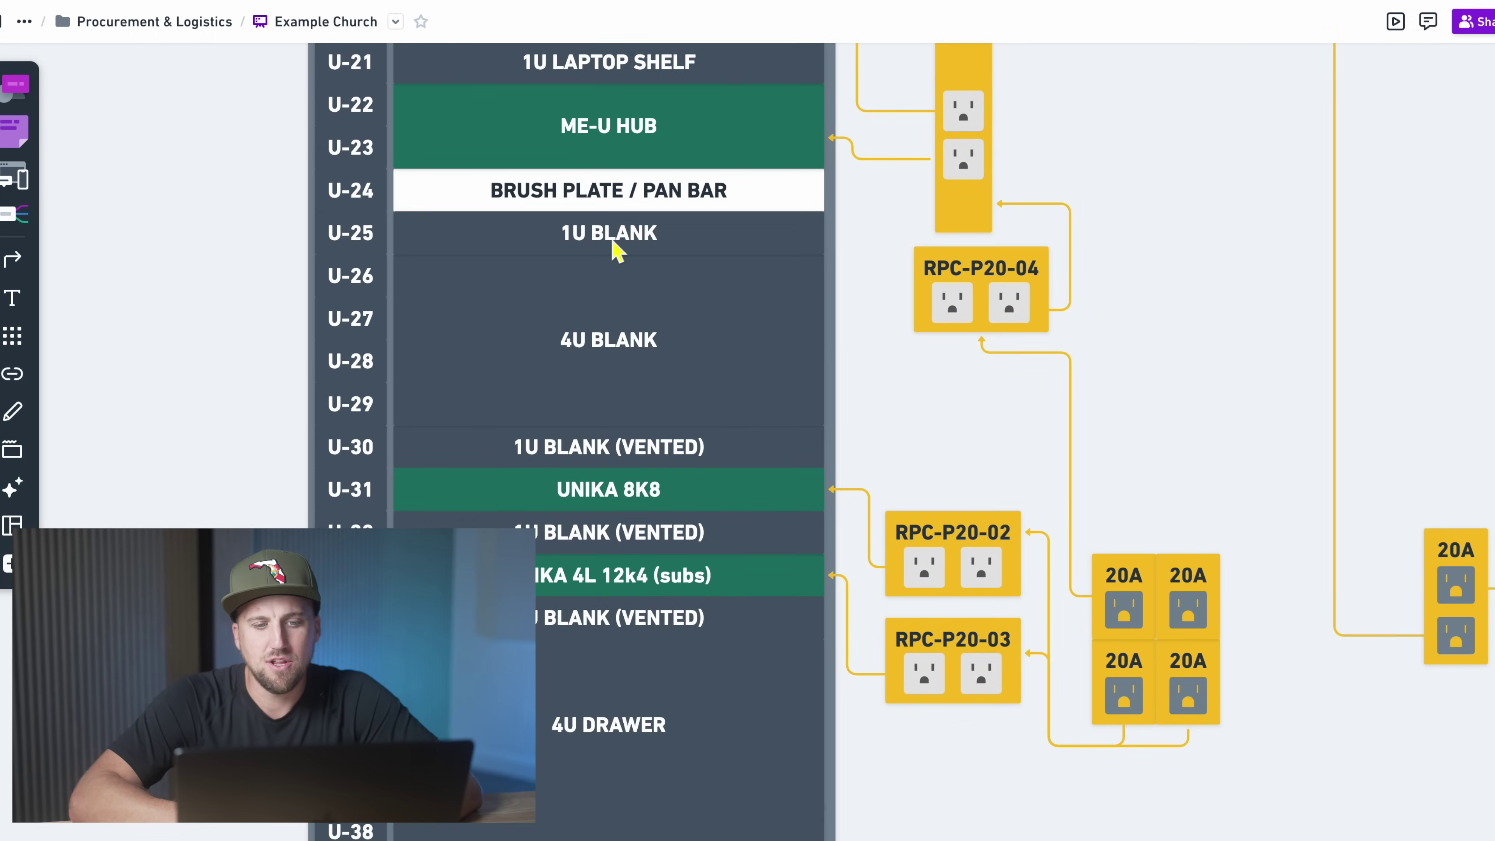
scroll(612, 250, "up", 3)
scroll(624, 268, "right", 2)
scroll(557, 462, "down", 1)
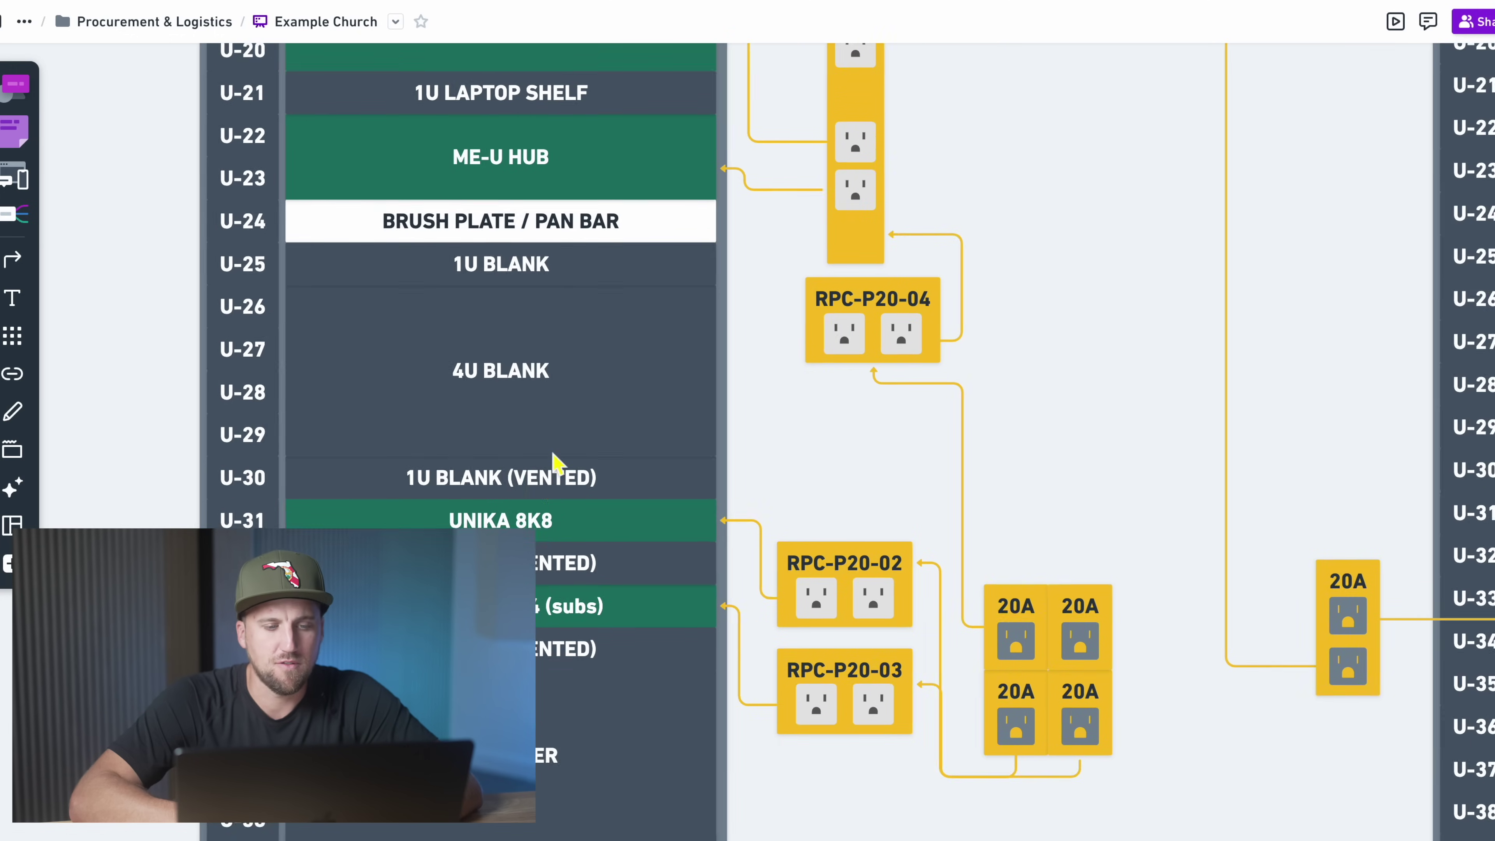
scroll(553, 462, "right", 3)
scroll(451, 435, "right", 6)
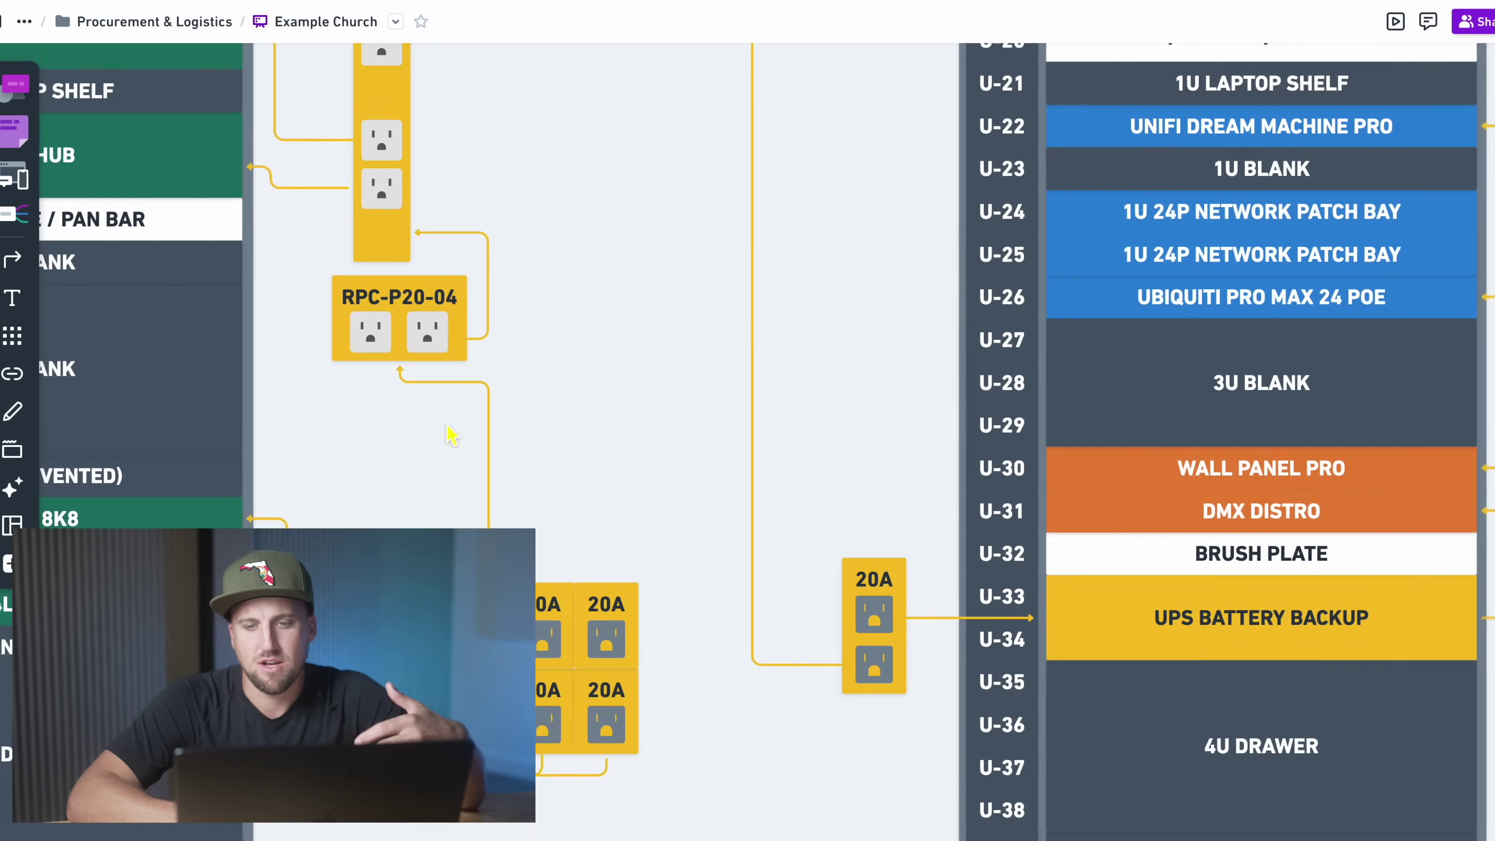
scroll(452, 435, "right", 6)
scroll(876, 458, "up", 5)
scroll(875, 458, "right", 3)
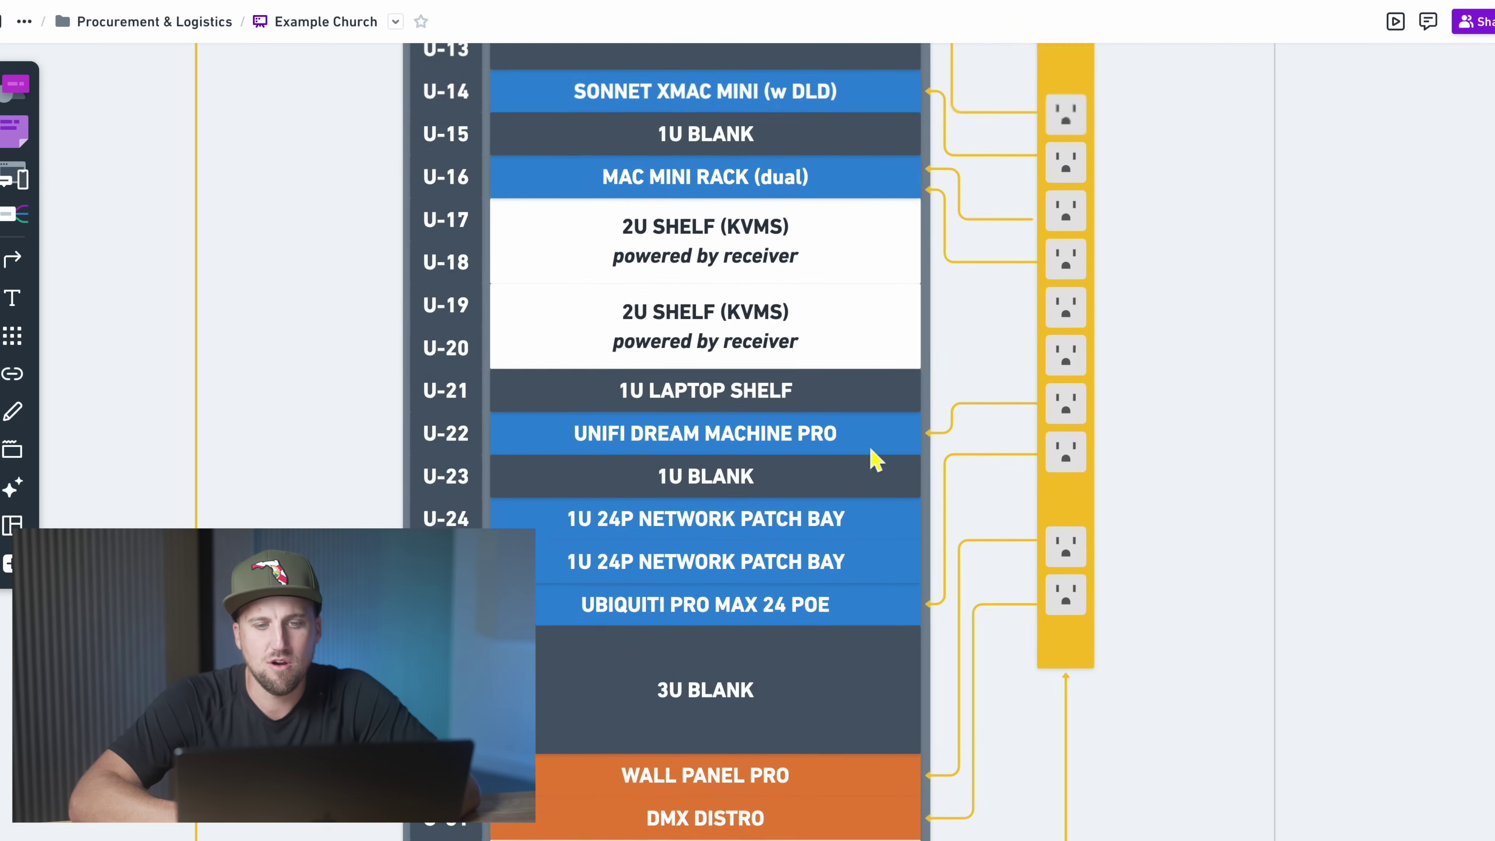
scroll(875, 458, "up", 2)
scroll(876, 458, "up", 4)
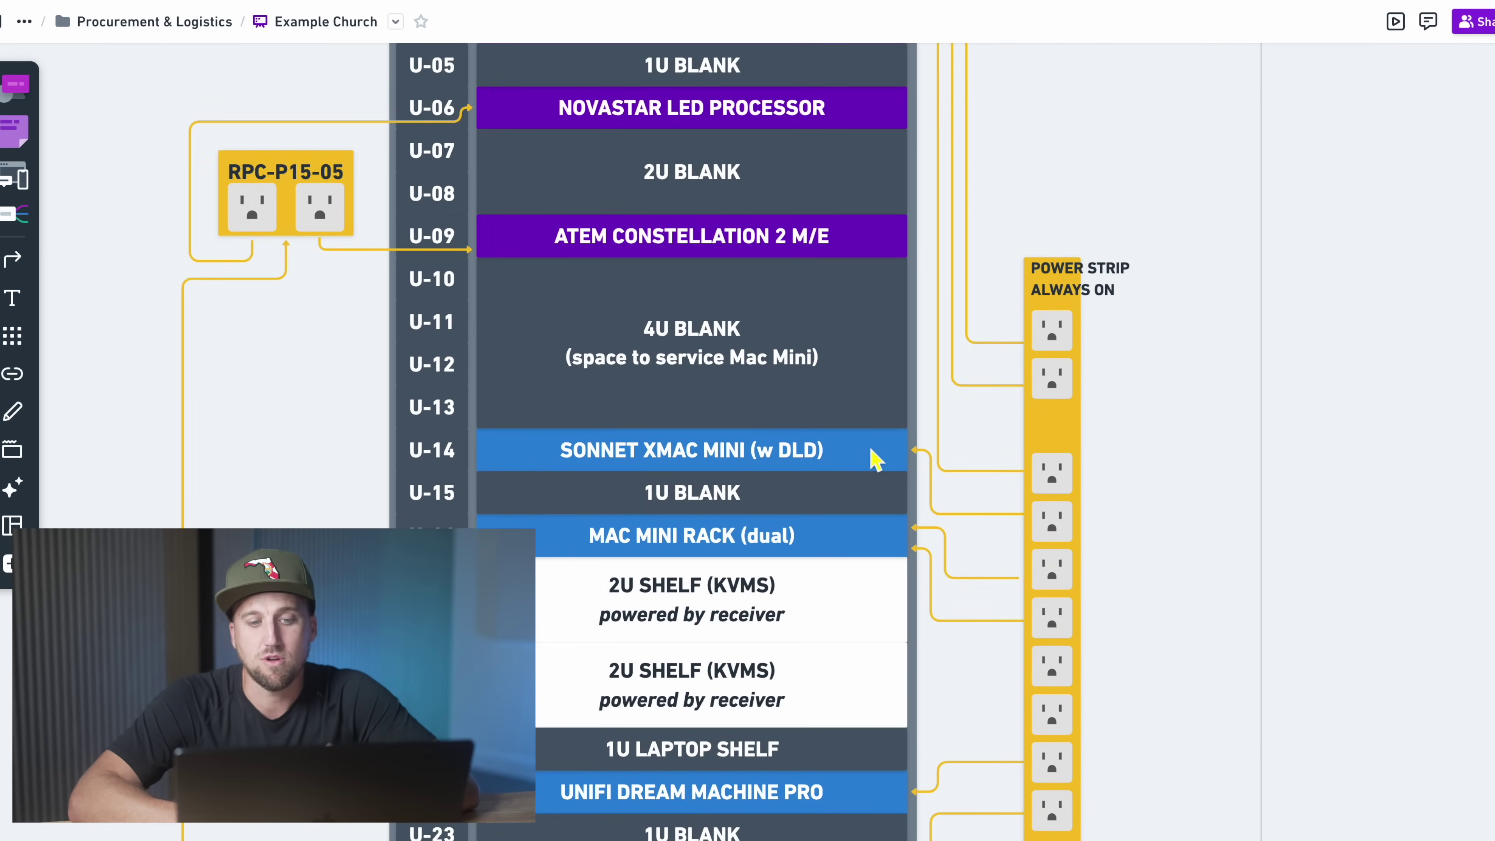
scroll(876, 458, "up", 5)
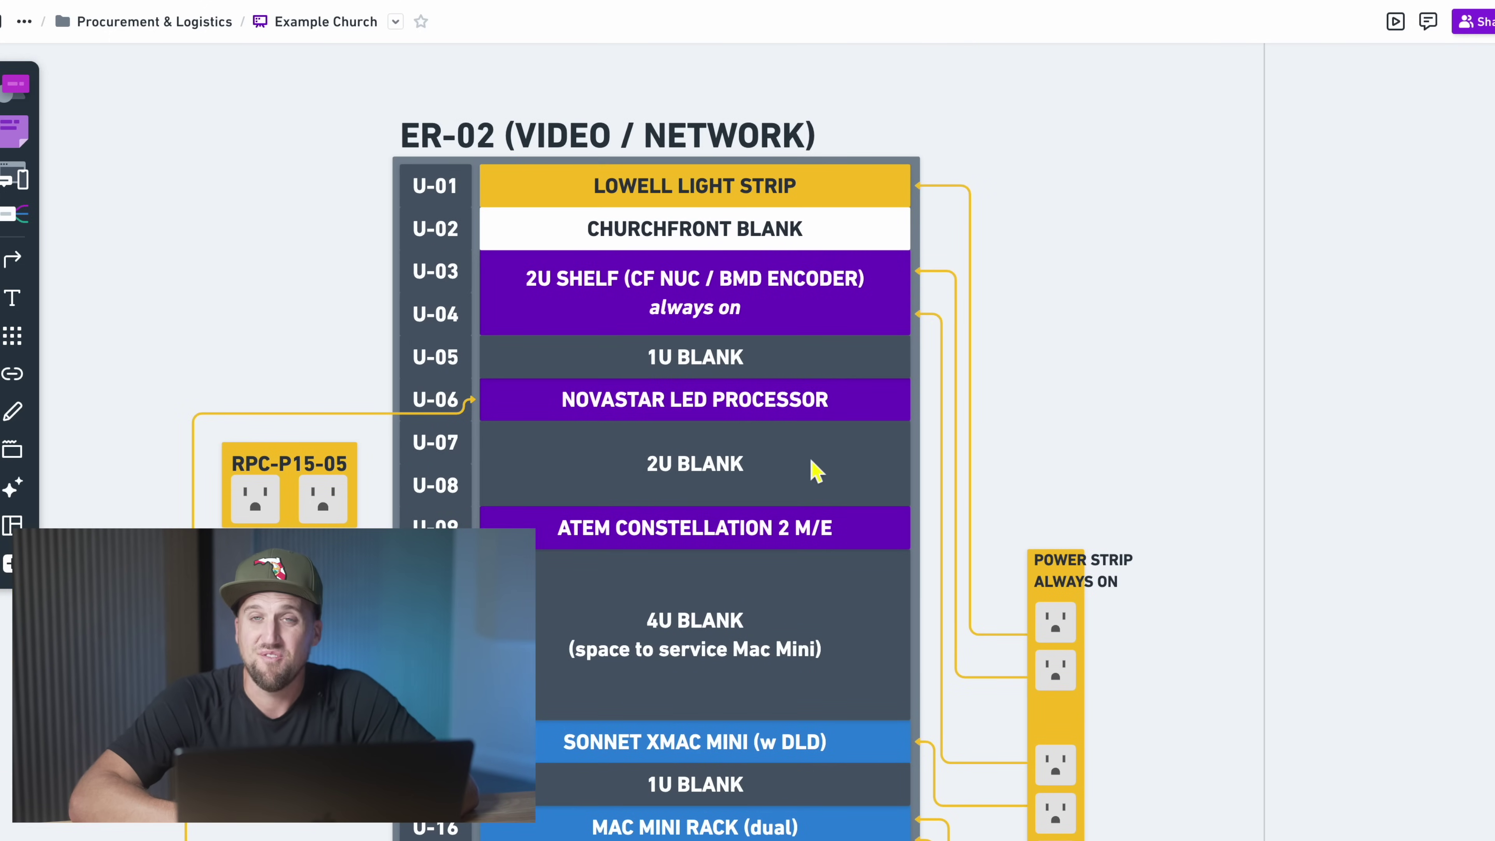
scroll(816, 470, "down", 20)
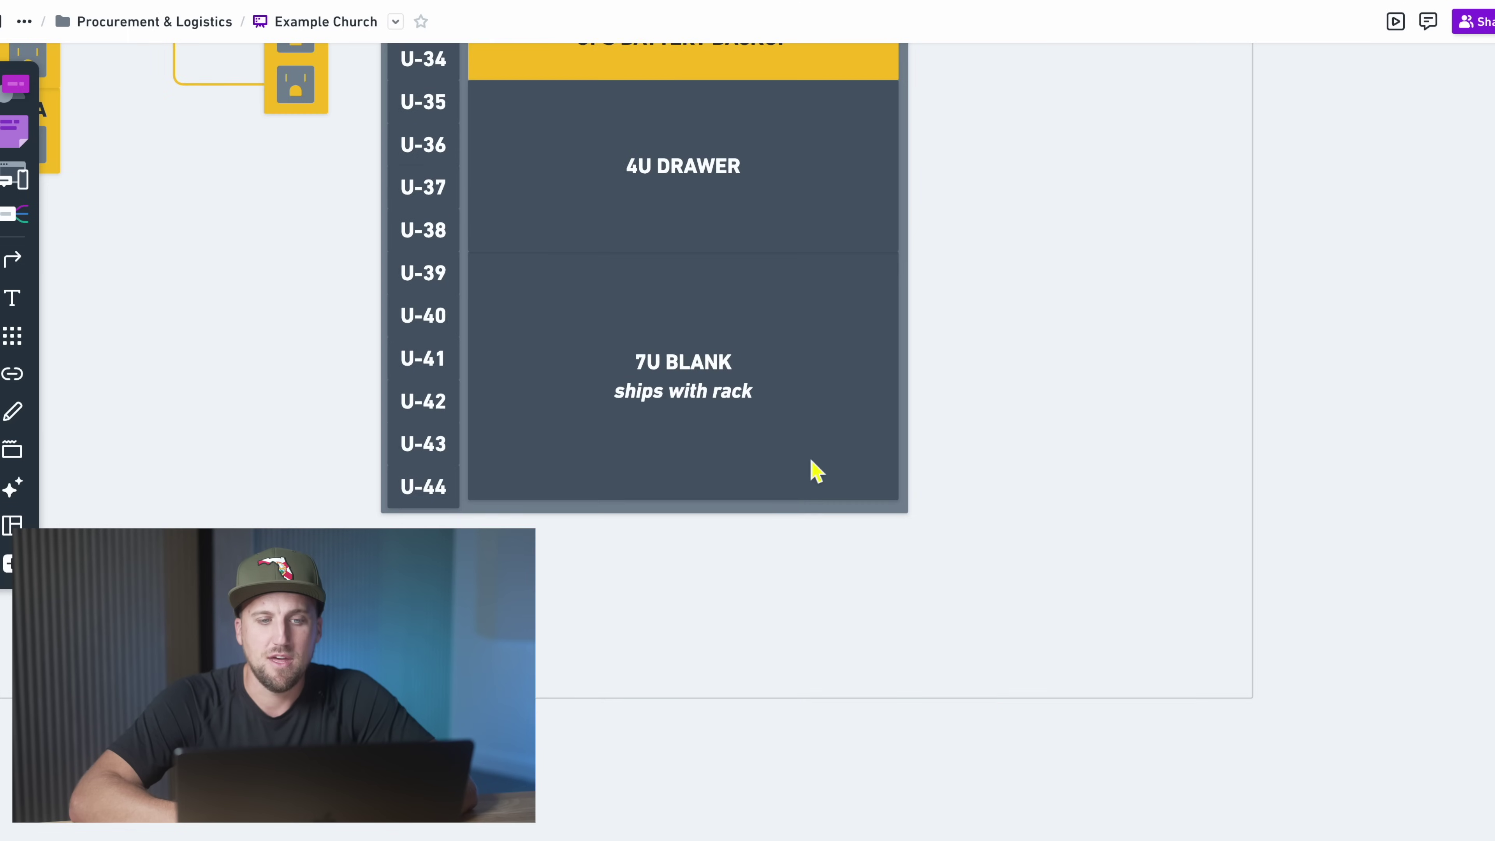
scroll(812, 471, "up", 3)
scroll(771, 538, "down", 5)
scroll(636, 465, "up", 4)
scroll(921, 517, "up", 3)
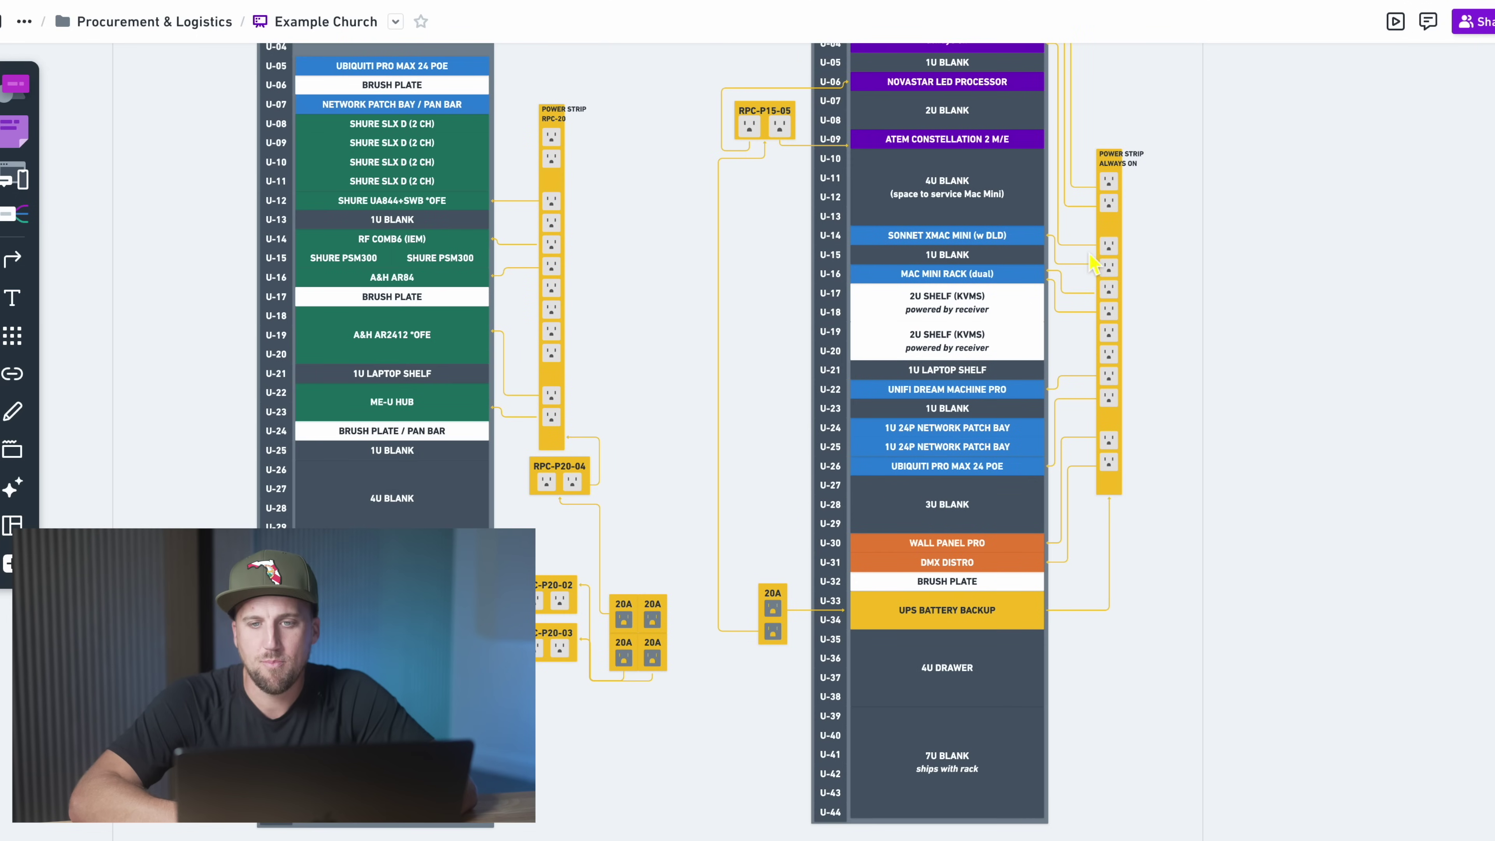
scroll(835, 329, "up", 3)
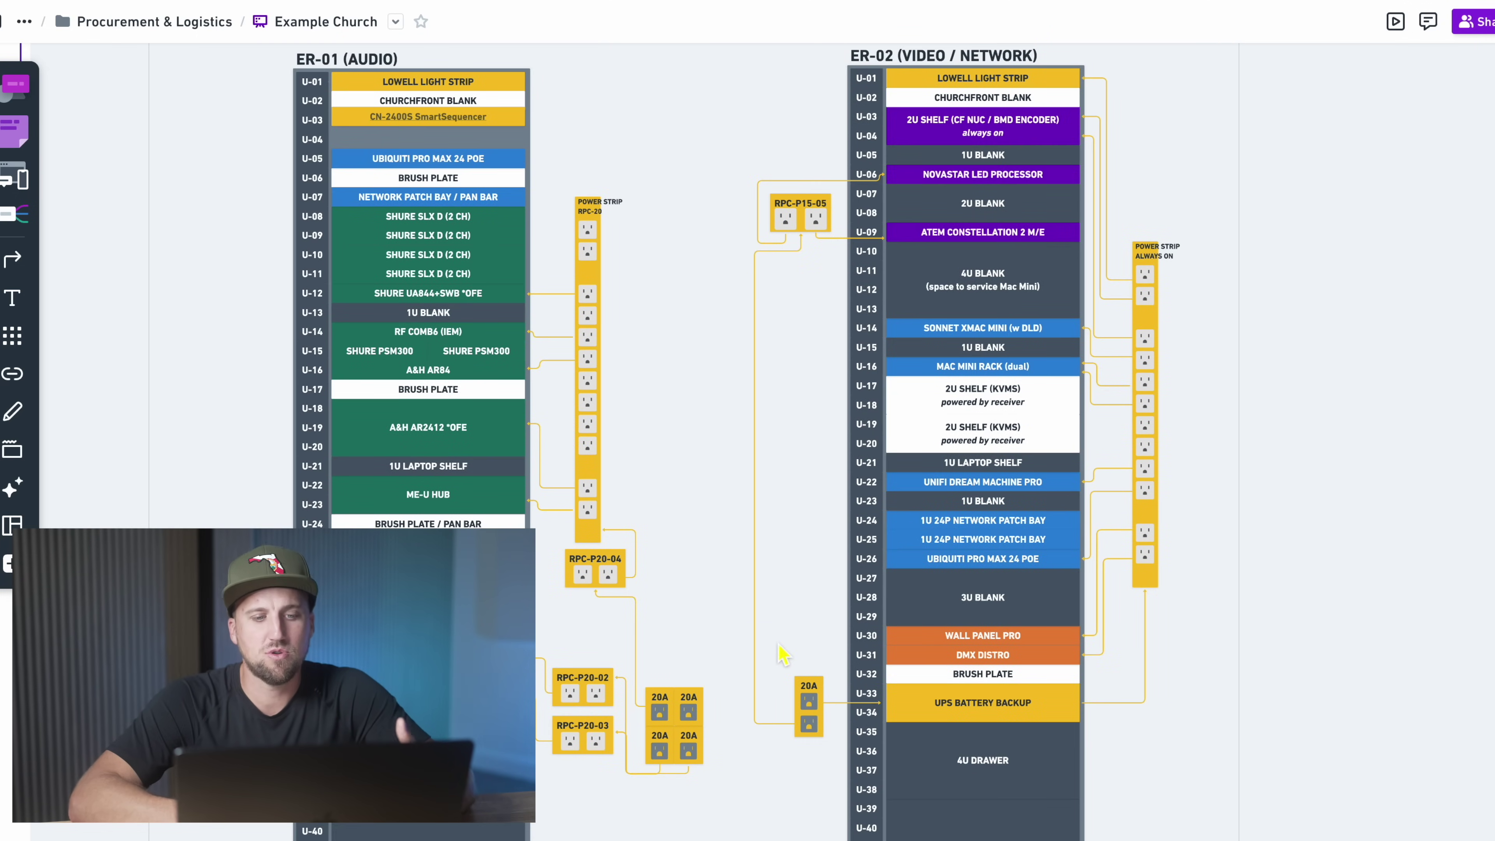
scroll(781, 652, "down", 3)
scroll(606, 335, "left", 10)
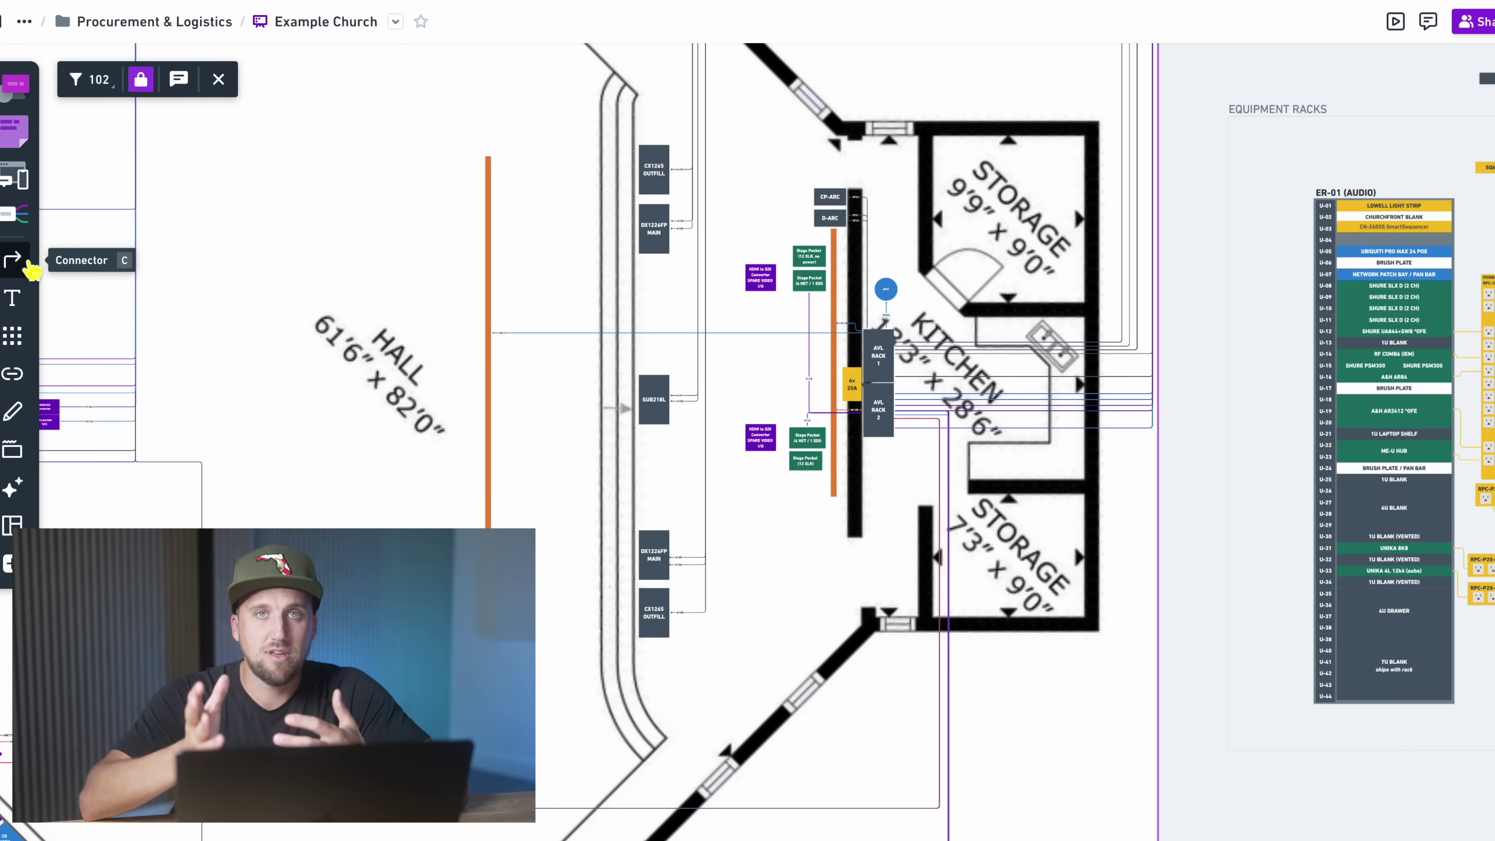
Select the A101 connector label by SUB218L and slide it up onto the vertical segment.
scroll(620, 404, "up", 15)
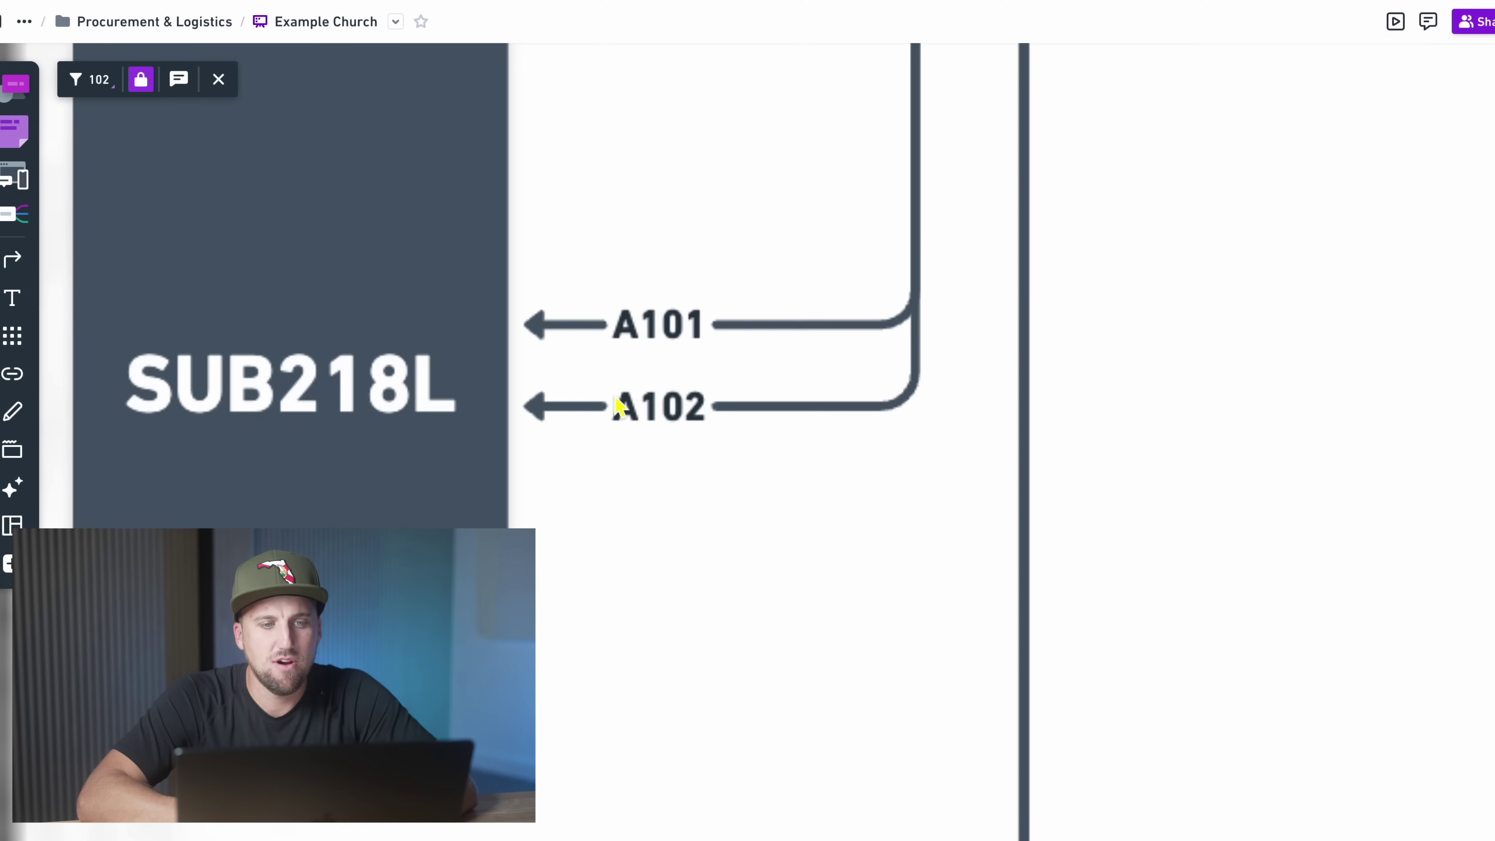
scroll(513, 415, "left", 3)
left_click(759, 439)
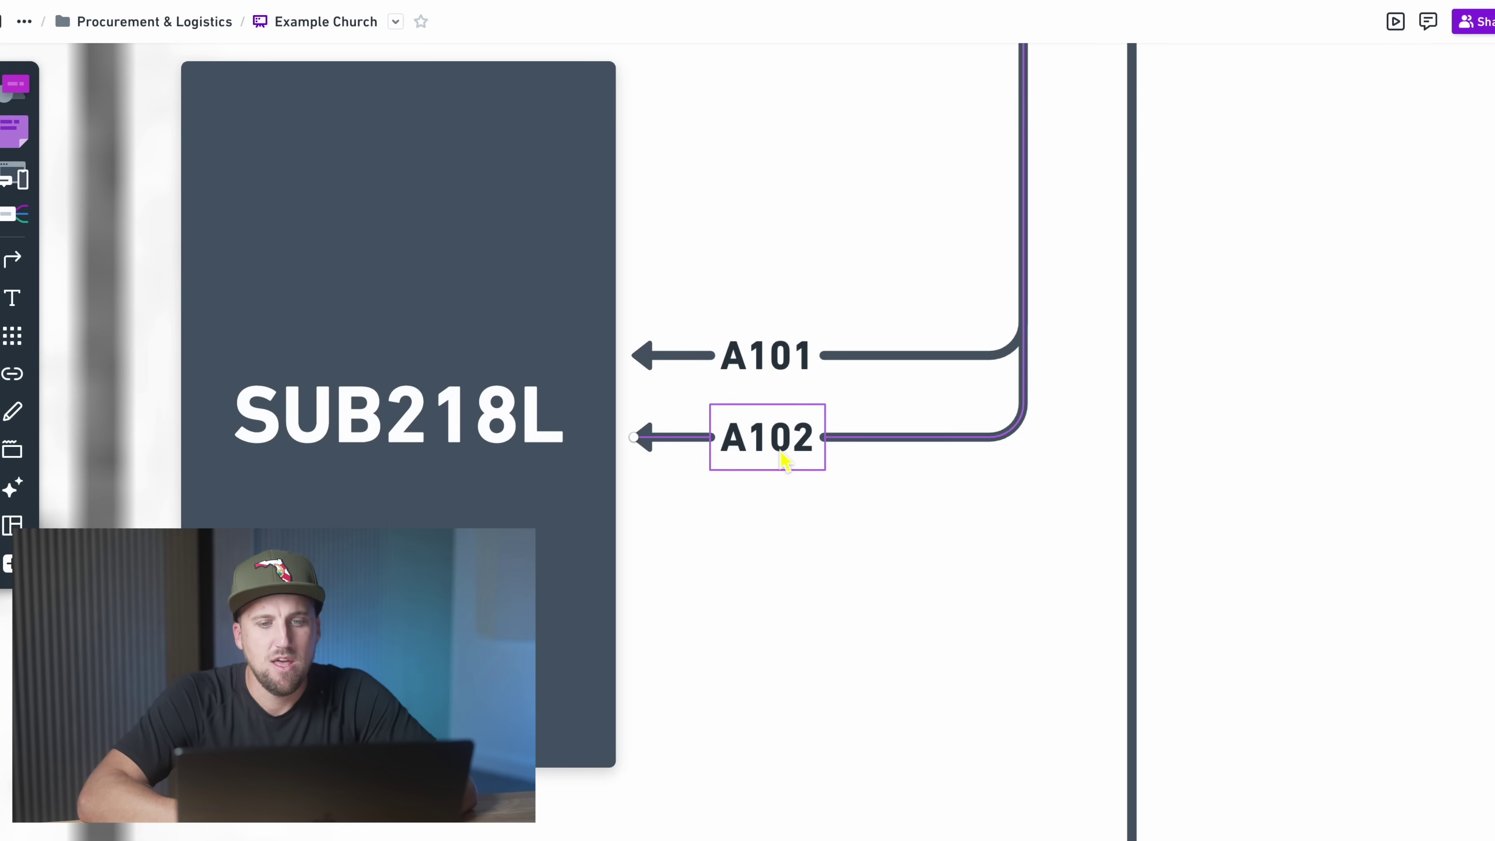
left_click(776, 365)
mouse_move(787, 357)
left_mouse_down()
mouse_move(940, 357)
mouse_move(747, 357)
mouse_move(1021, 131)
mouse_move(848, 335)
mouse_move(778, 338)
left_mouse_up()
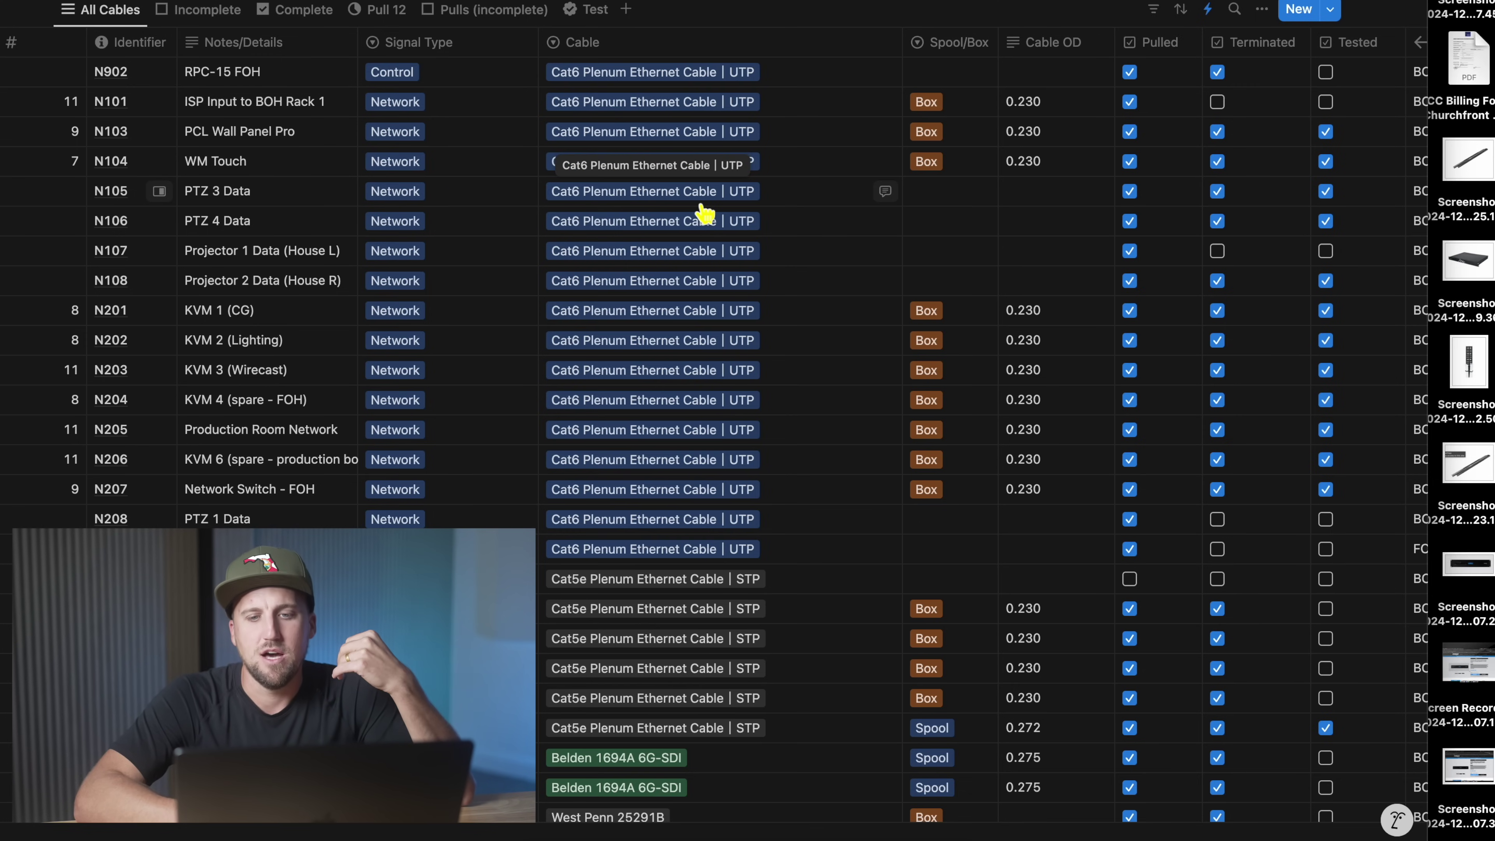
scroll(937, 374, "right", 6)
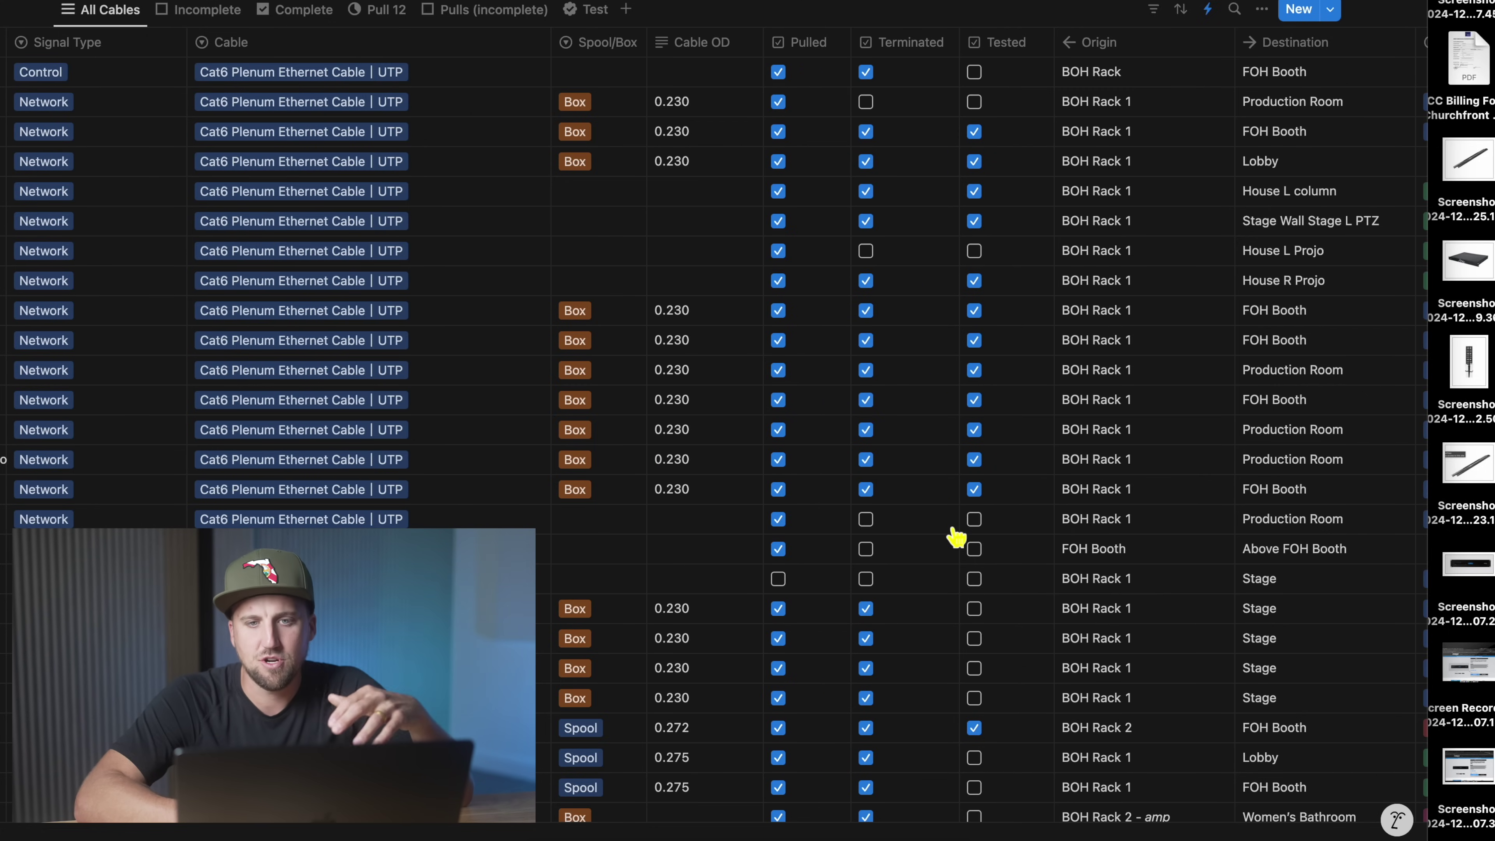
scroll(1020, 553, "left", 6)
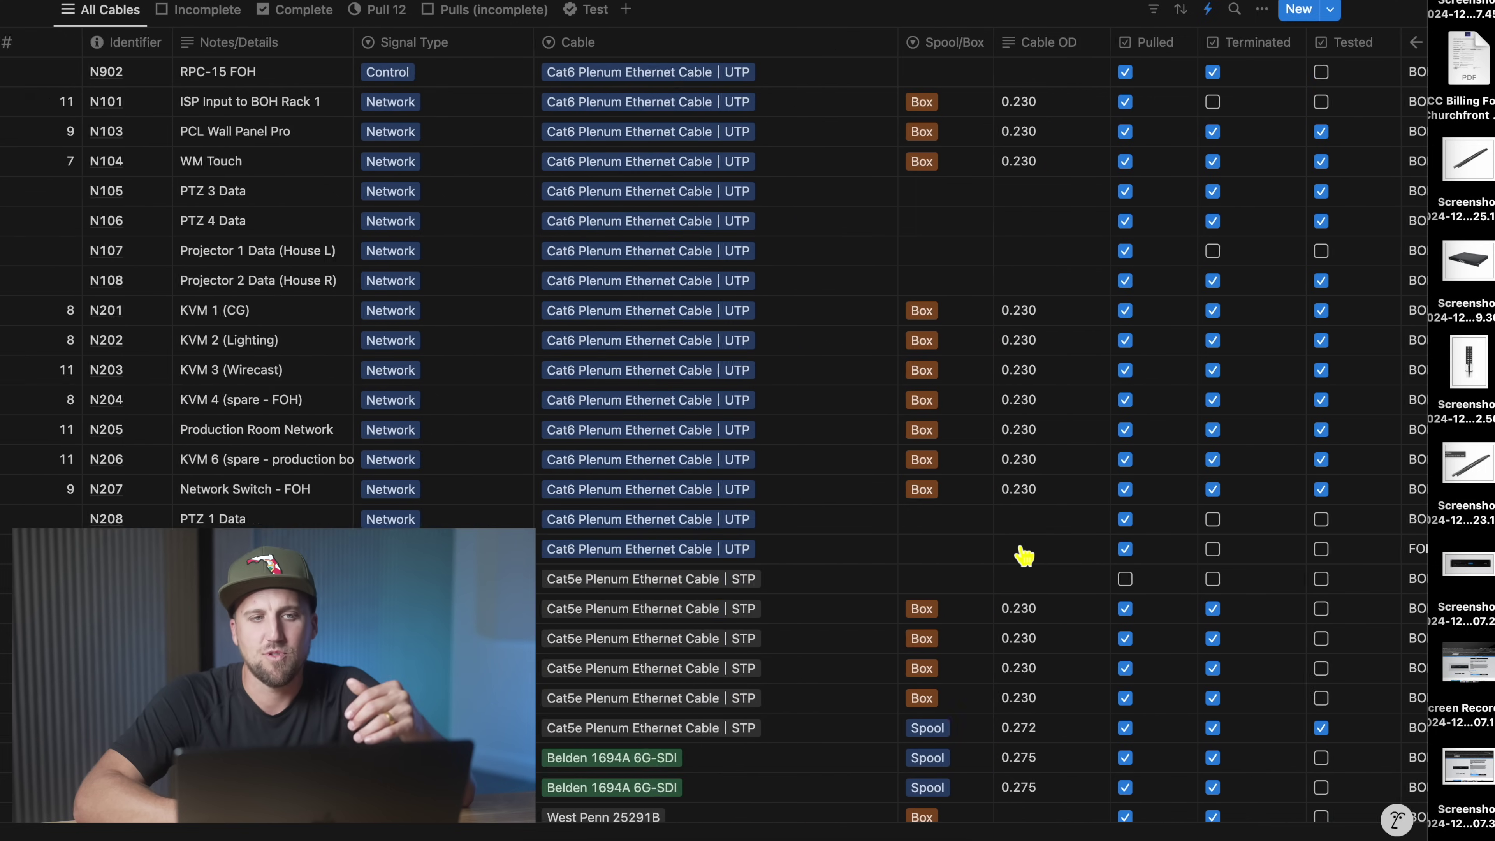
scroll(1024, 555, "left", 2)
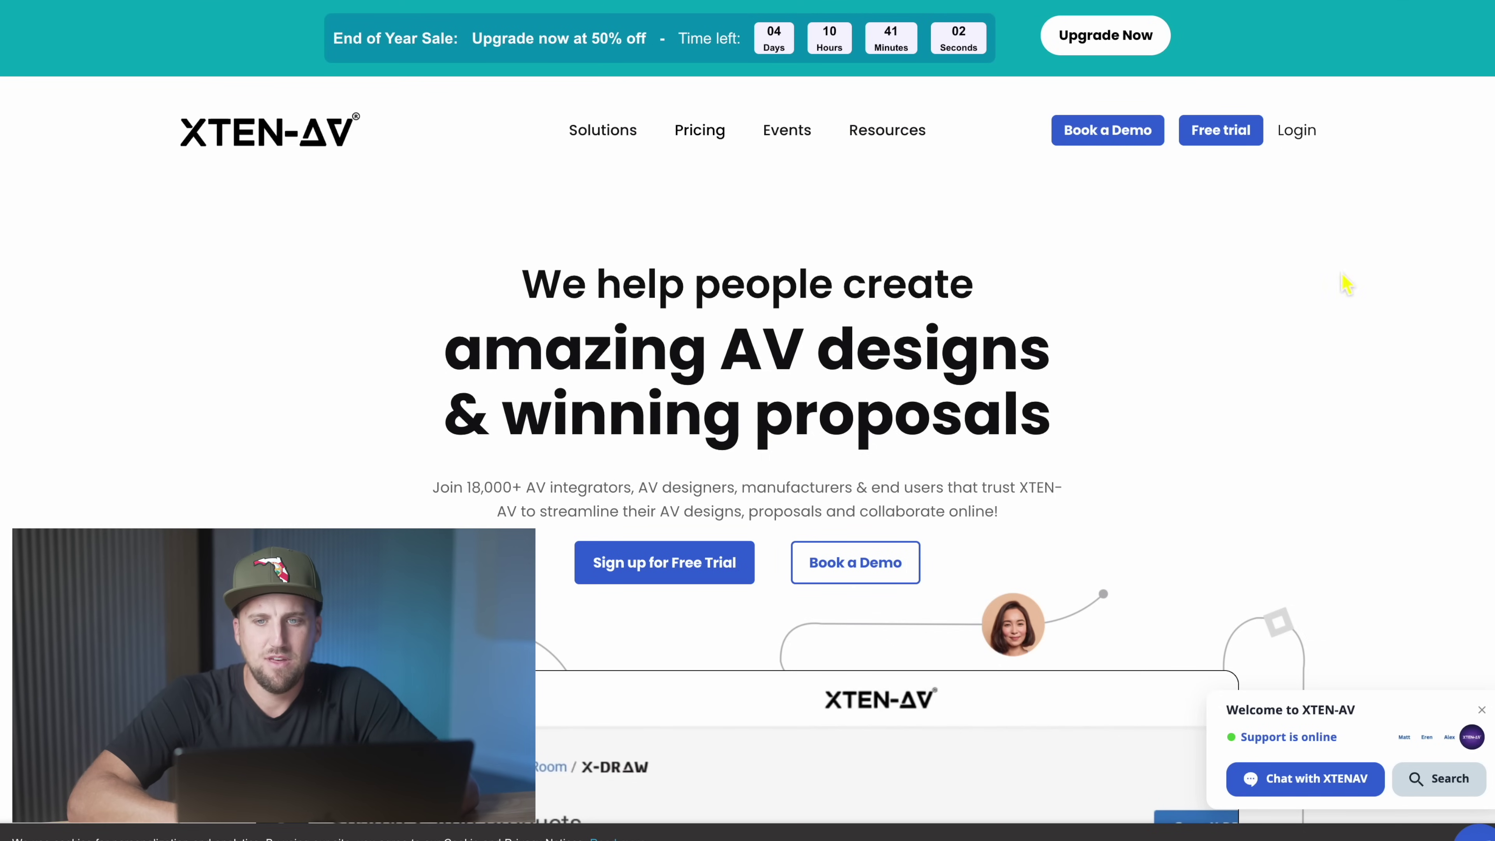
left_click(700, 132)
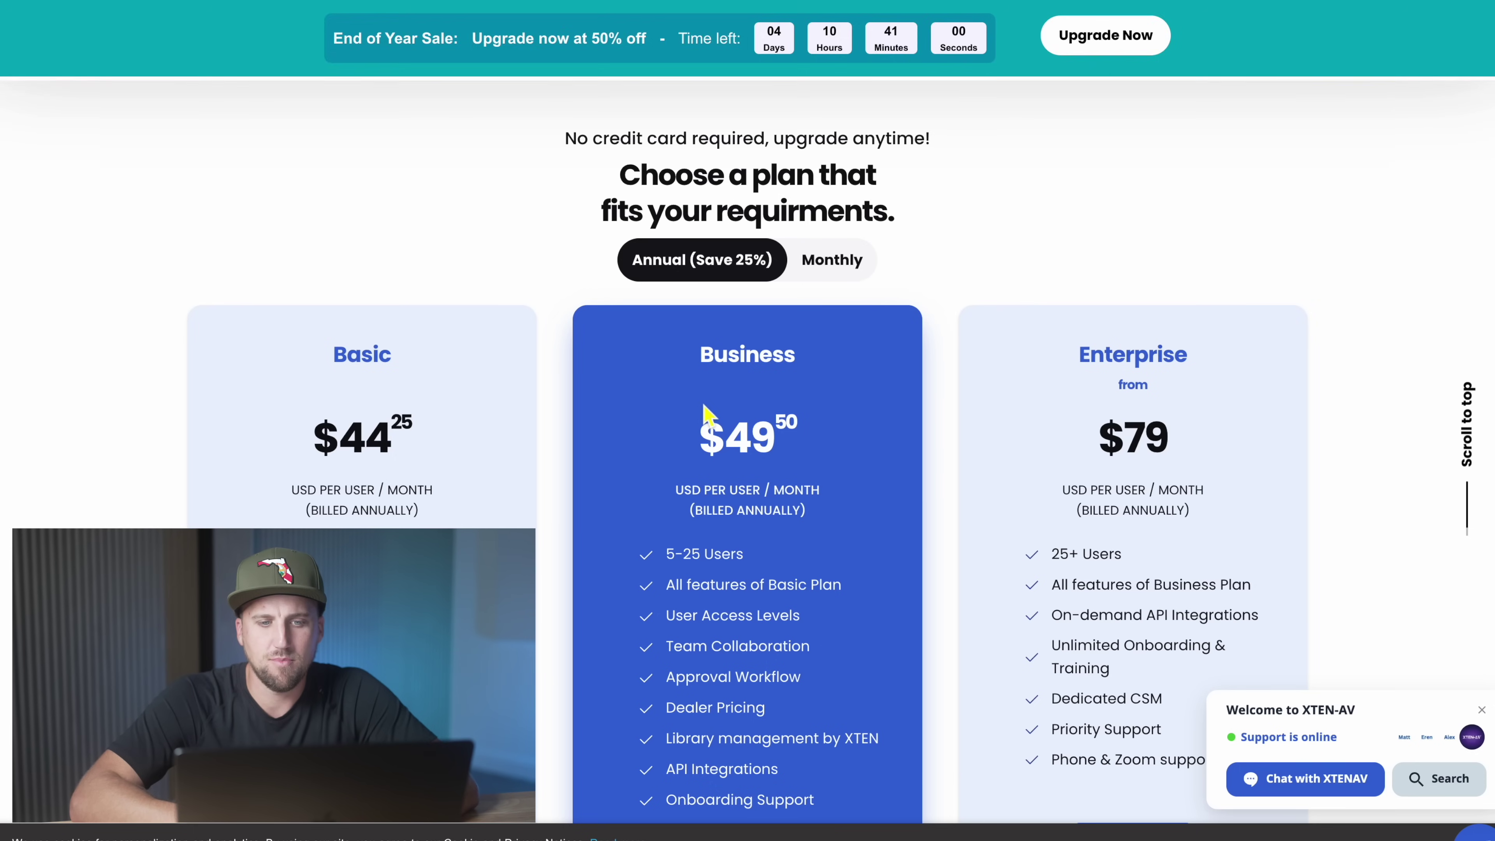
scroll(705, 407, "up", 20)
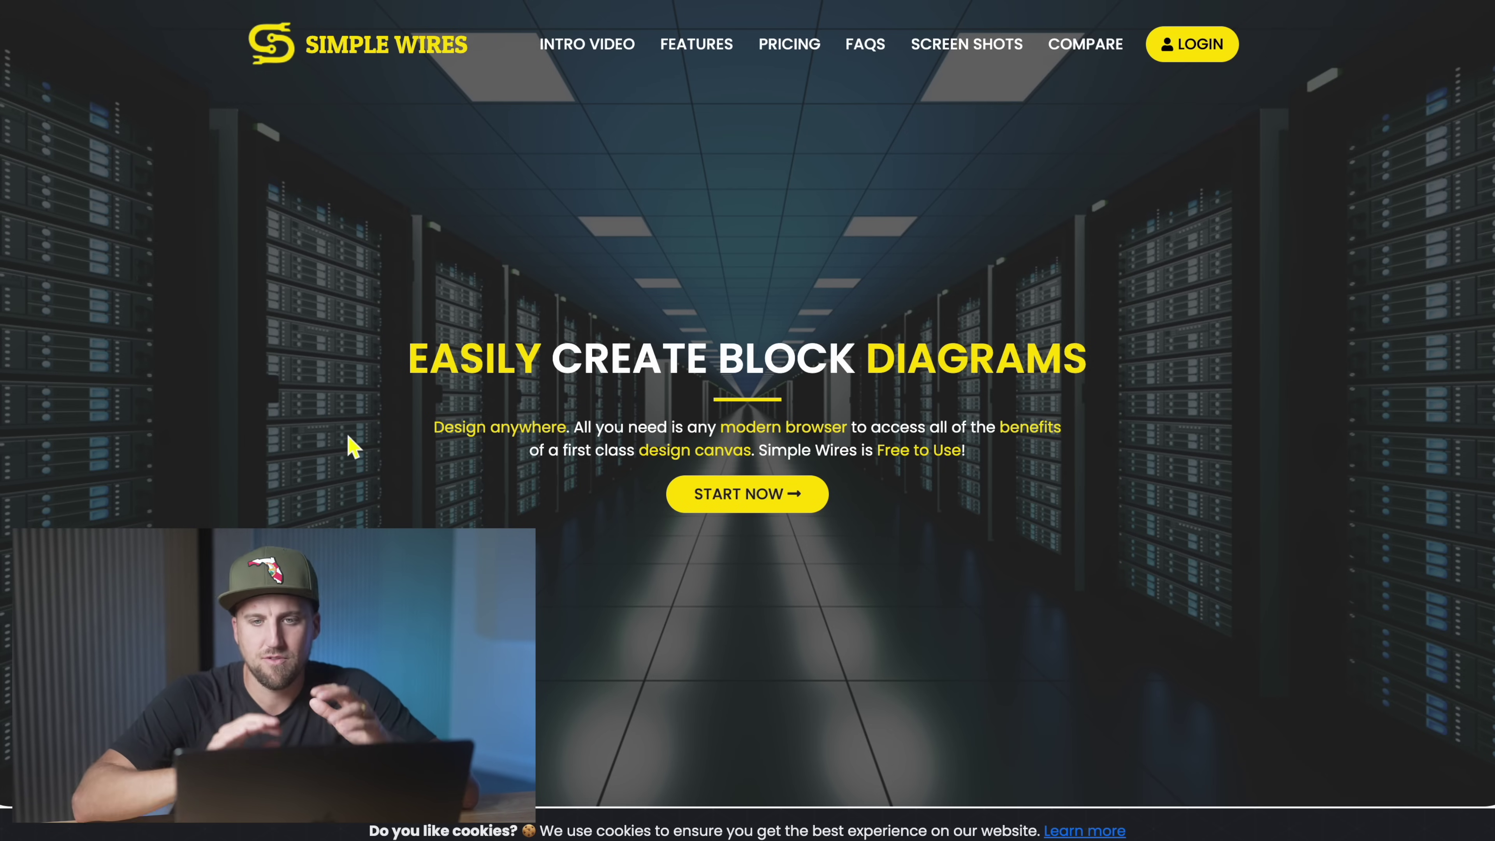
Scroll through the Simple Wires homepage before moving to the D-Tools homepage.
scroll(350, 444, "down", 6)
scroll(360, 394, "up", 6)
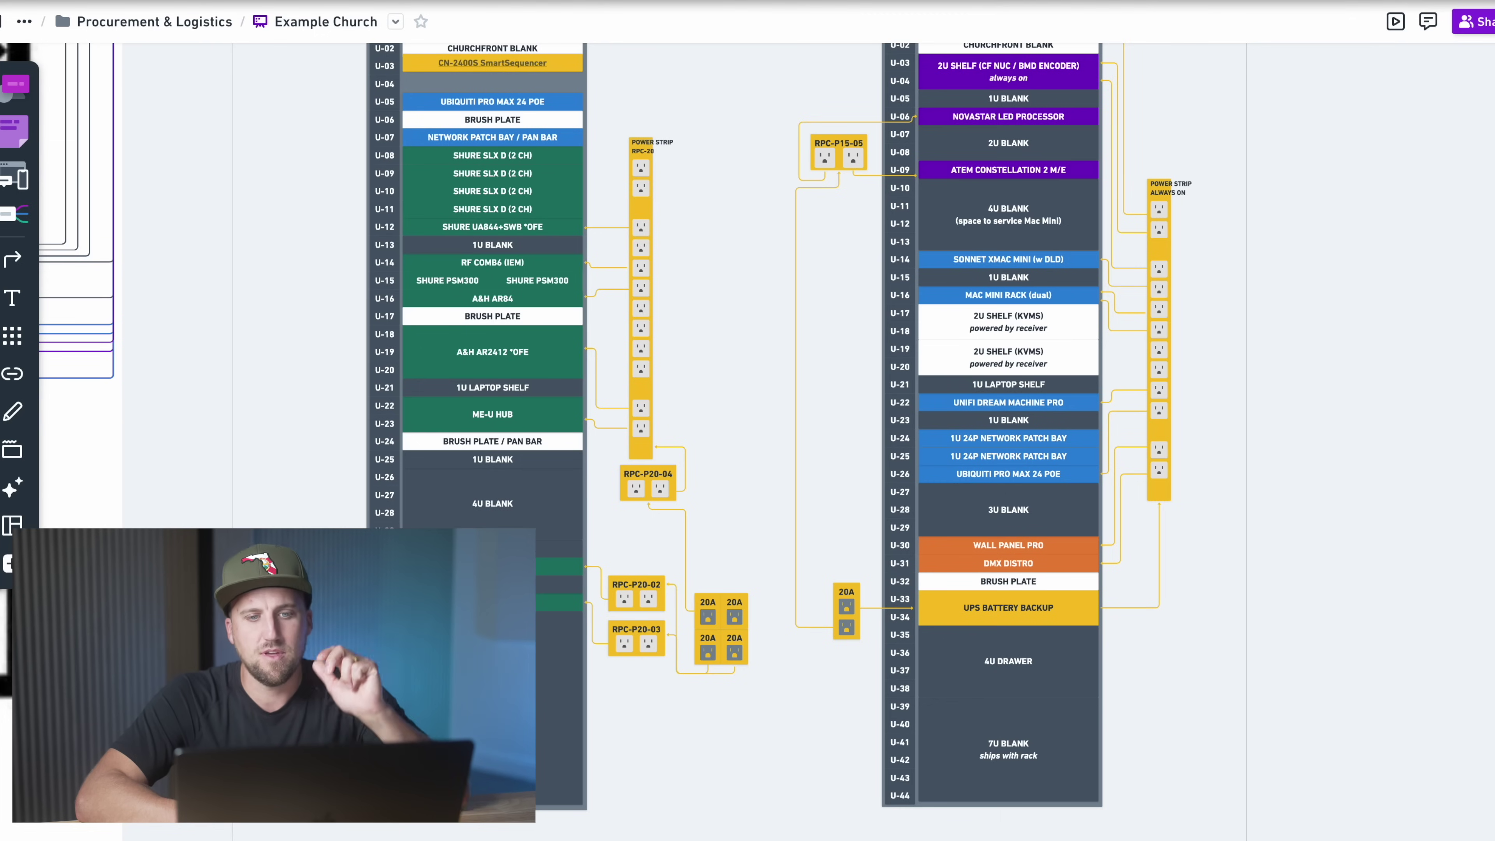
scroll(612, 476, "up", 5)
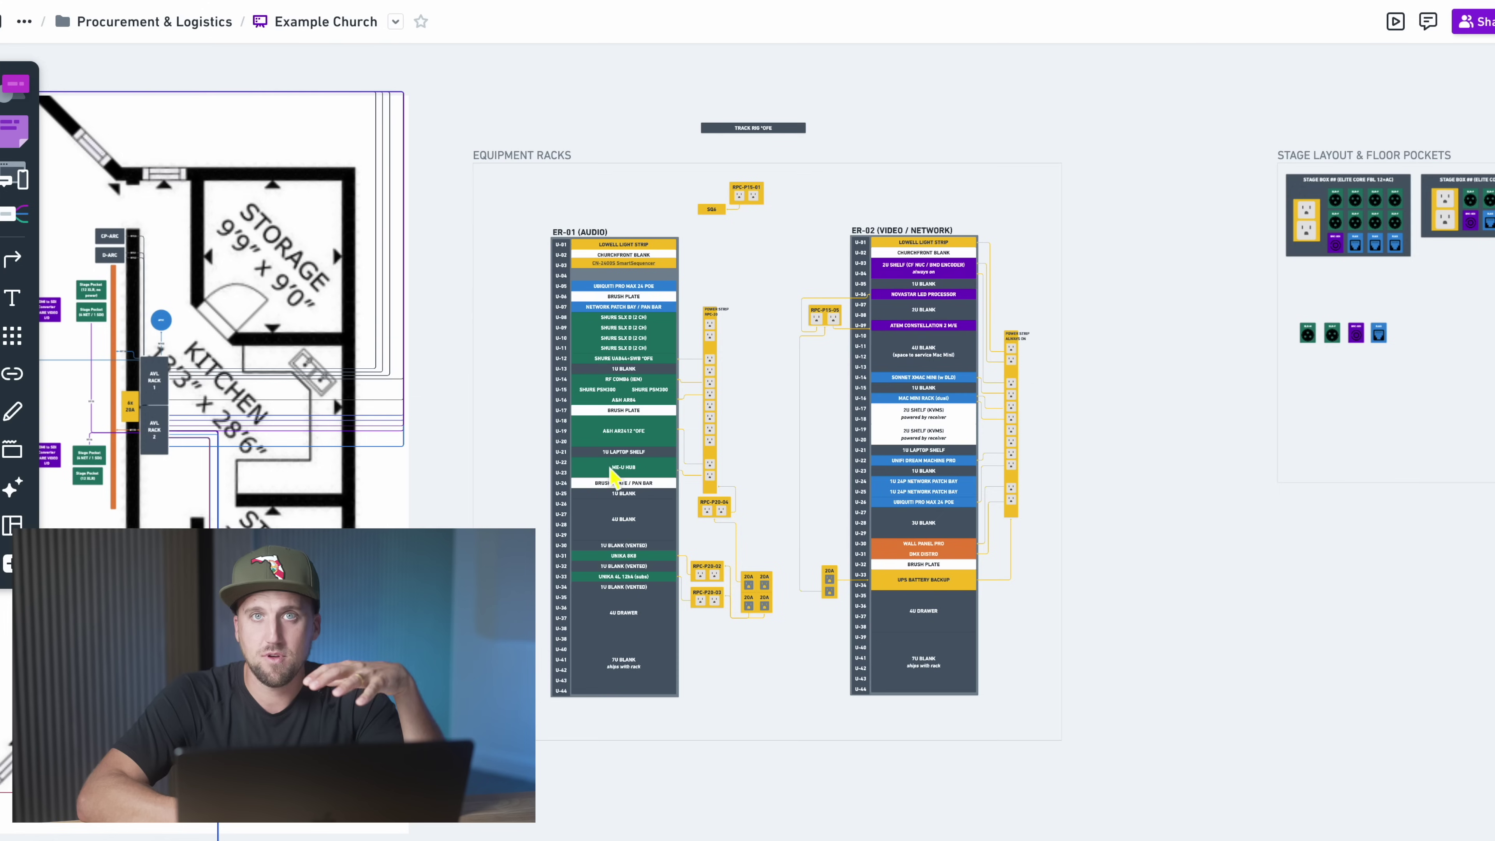
scroll(612, 476, "left", 5)
scroll(612, 476, "up", 2)
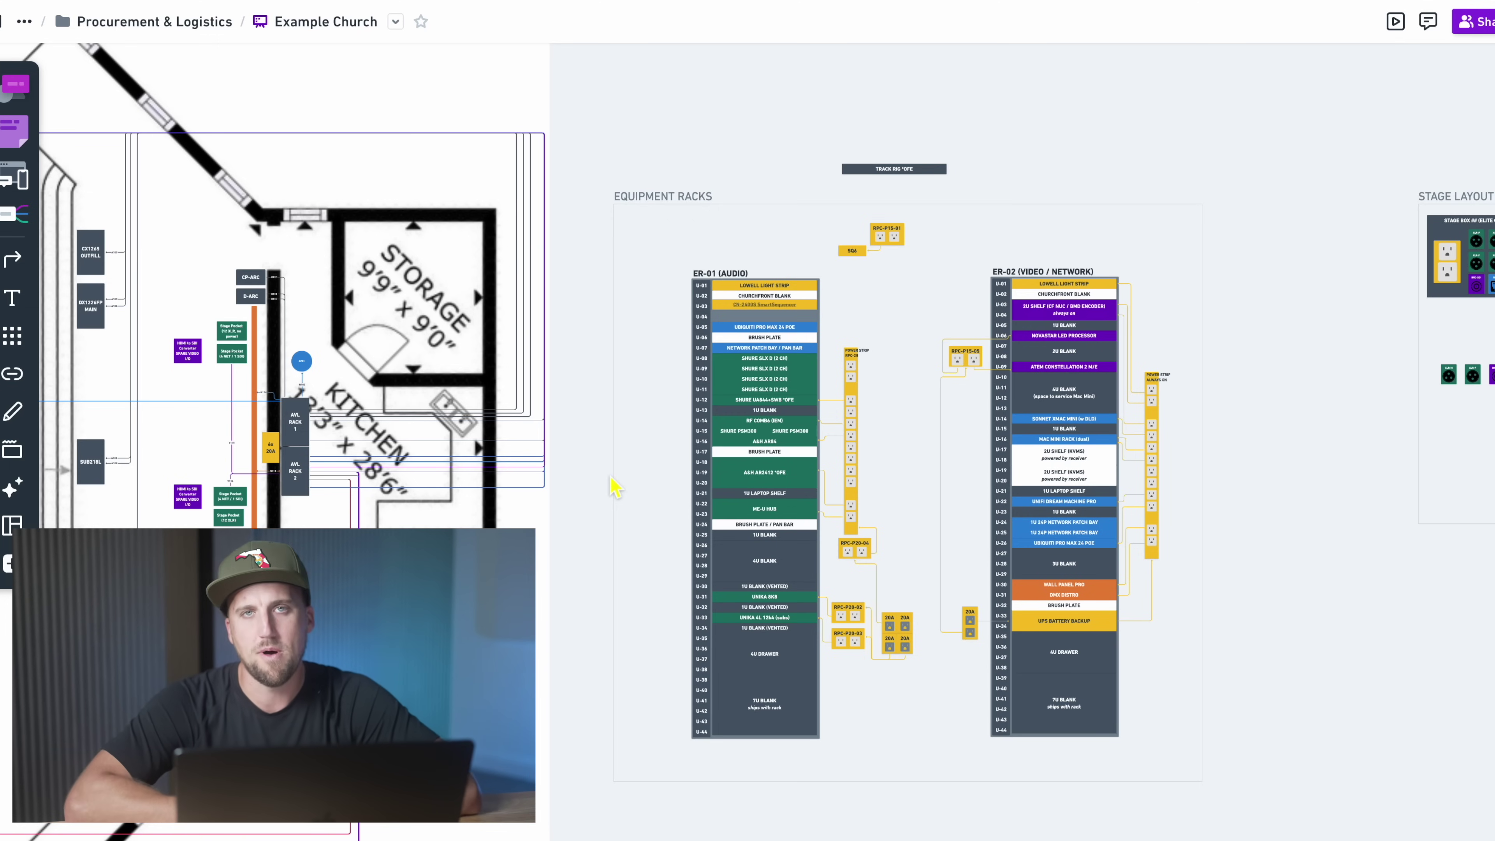
key("shift+2")
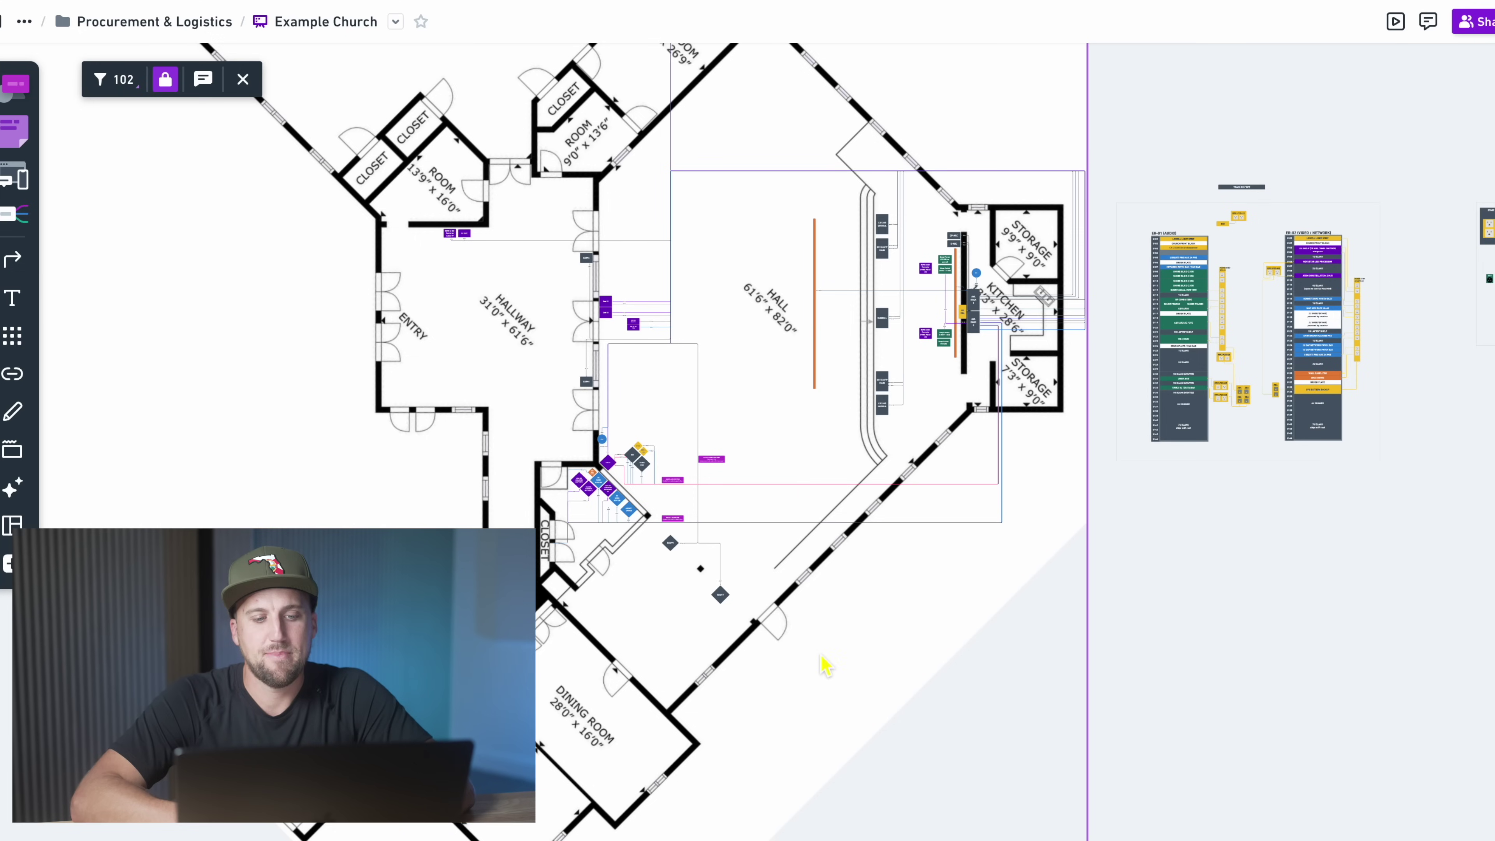
scroll(792, 674, "down", 2)
scroll(792, 674, "down", 2)
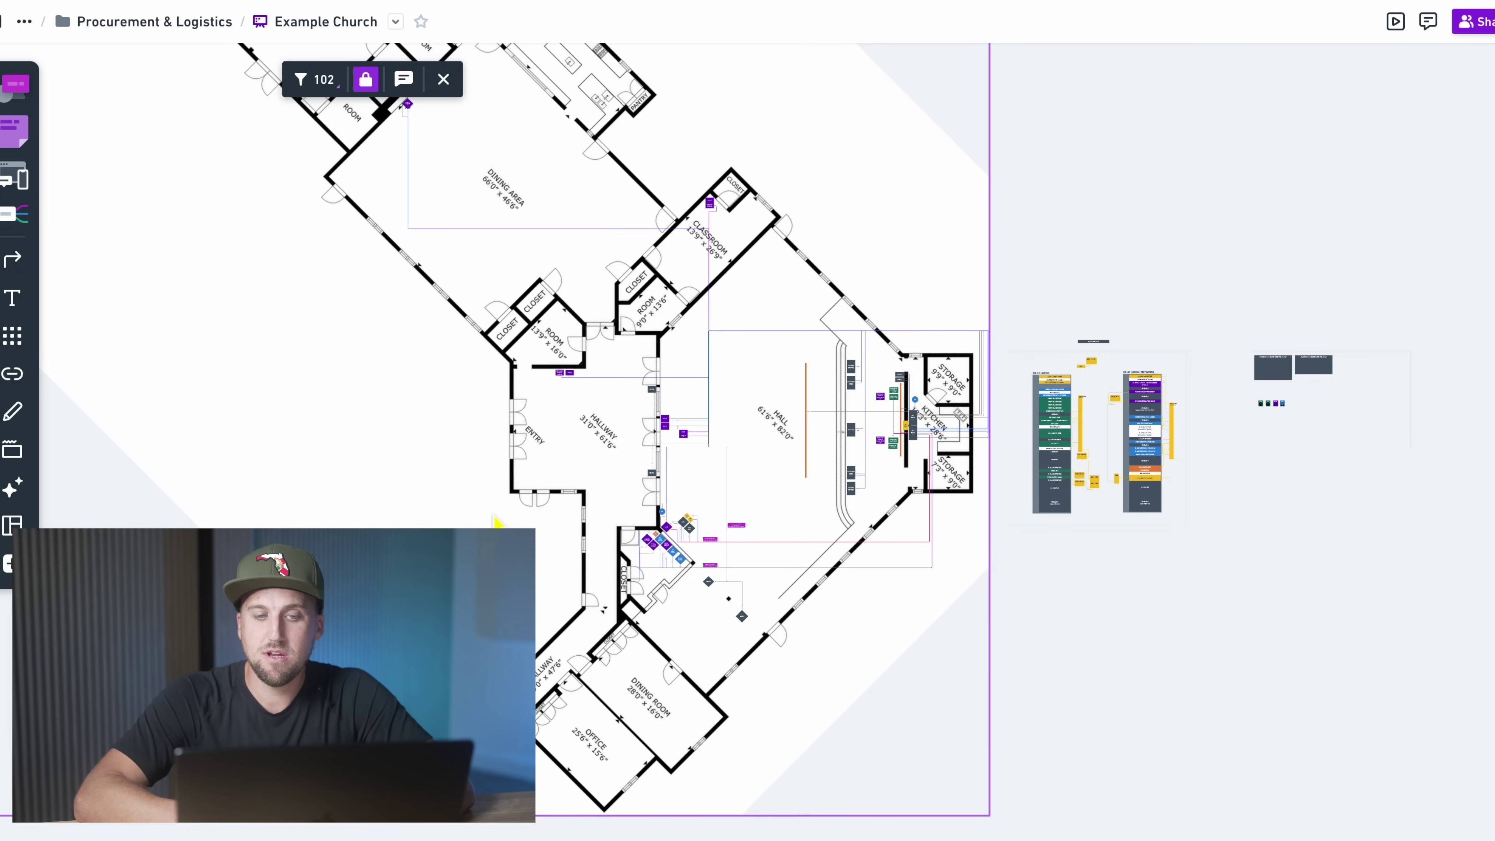